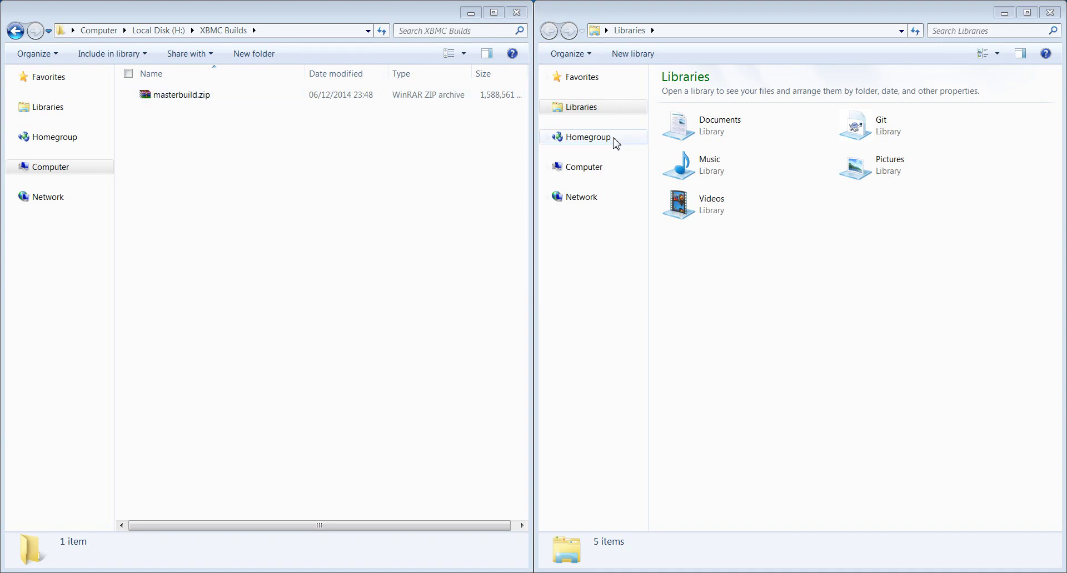
Step: In the right window, go to %appdata% and open the XBMC folder
{"action": "left_click", "coordinate": [733, 34]}
{"action": "left_click", "coordinate": [734, 34]}
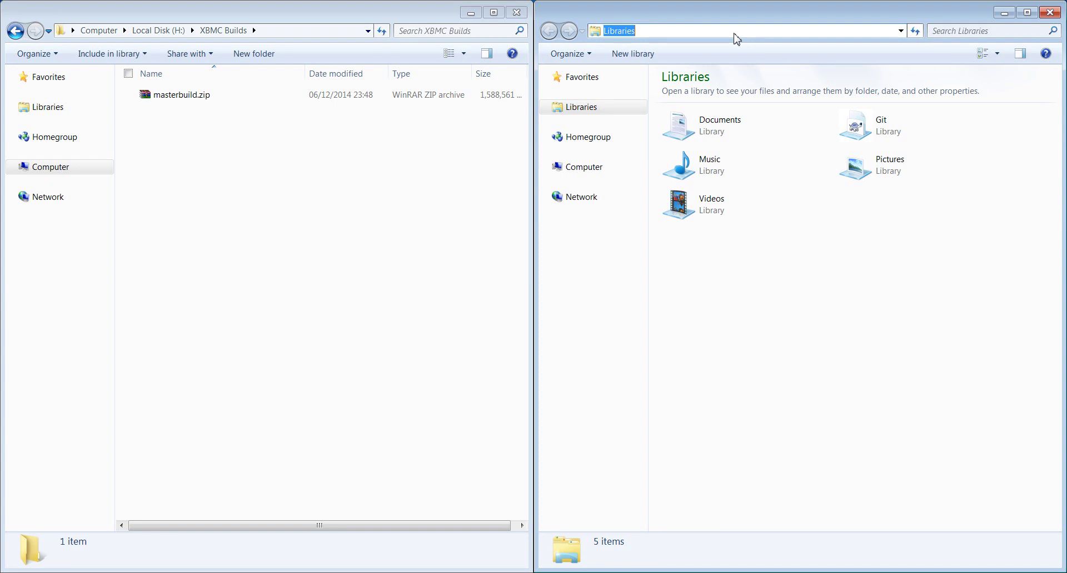
{"action": "type", "text": "%"}
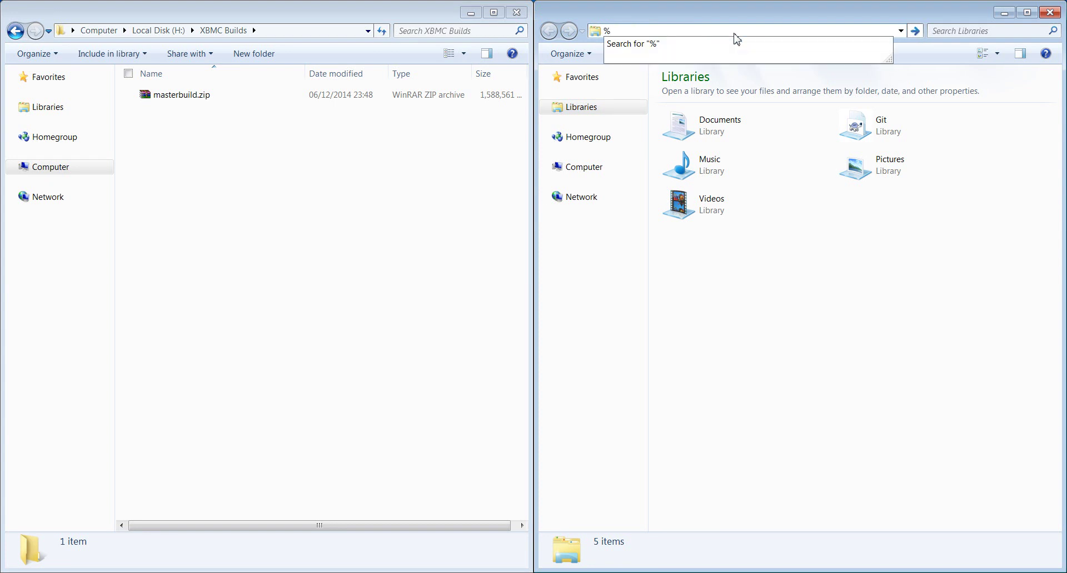
{"action": "type", "text": "appdata%"}
{"action": "key", "text": "Return"}
{"action": "key", "text": "x"}
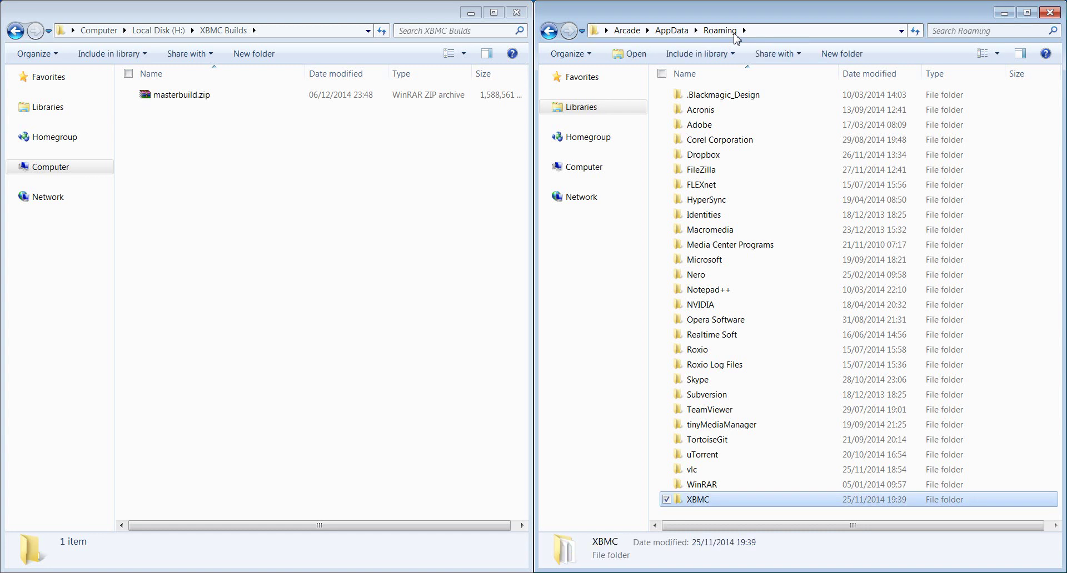
{"action": "key", "text": "Return"}
Step: Browse the XBMC folder's items, ending back on the addons folder
{"action": "key", "text": "c"}
{"action": "key", "text": "s"}
{"action": "key", "text": "t"}
{"action": "key", "text": "u"}
{"action": "key", "text": "t"}
{"action": "key", "text": "Up"}
{"action": "key", "text": "Up"}
{"action": "key", "text": "Up"}
{"action": "key", "text": "Up"}
{"action": "key", "text": "Up"}
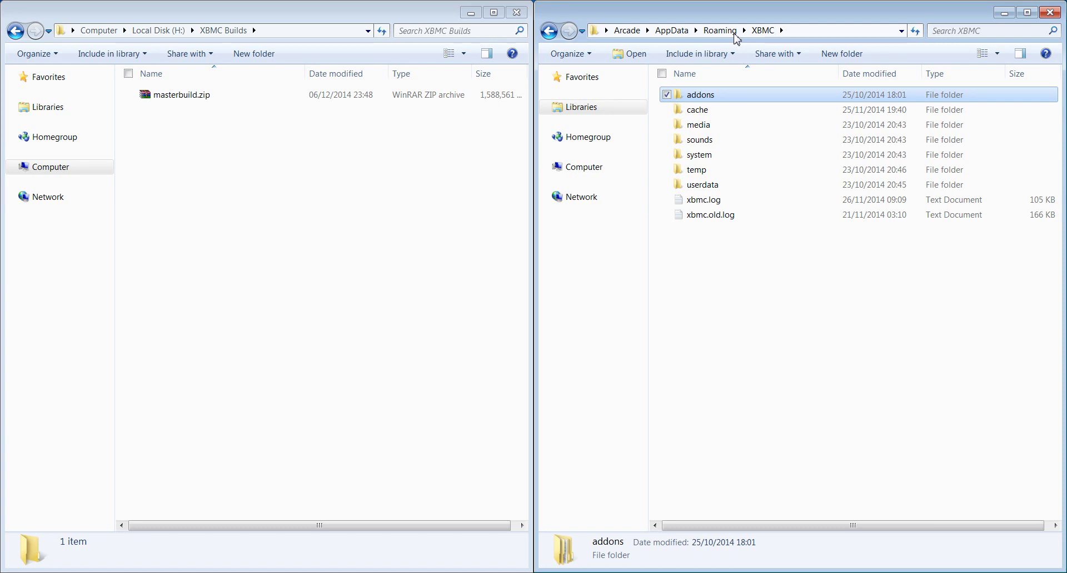
{"action": "key", "text": "Down"}
{"action": "key", "text": "Down"}
{"action": "key", "text": "Down"}
{"action": "key", "text": "Down"}
{"action": "key", "text": "Down"}
{"action": "key", "text": "Down"}
{"action": "key", "text": "Up"}
{"action": "key", "text": "Up"}
{"action": "key", "text": "Up"}
{"action": "key", "text": "Up"}
{"action": "key", "text": "Up"}
{"action": "key", "text": "Up"}
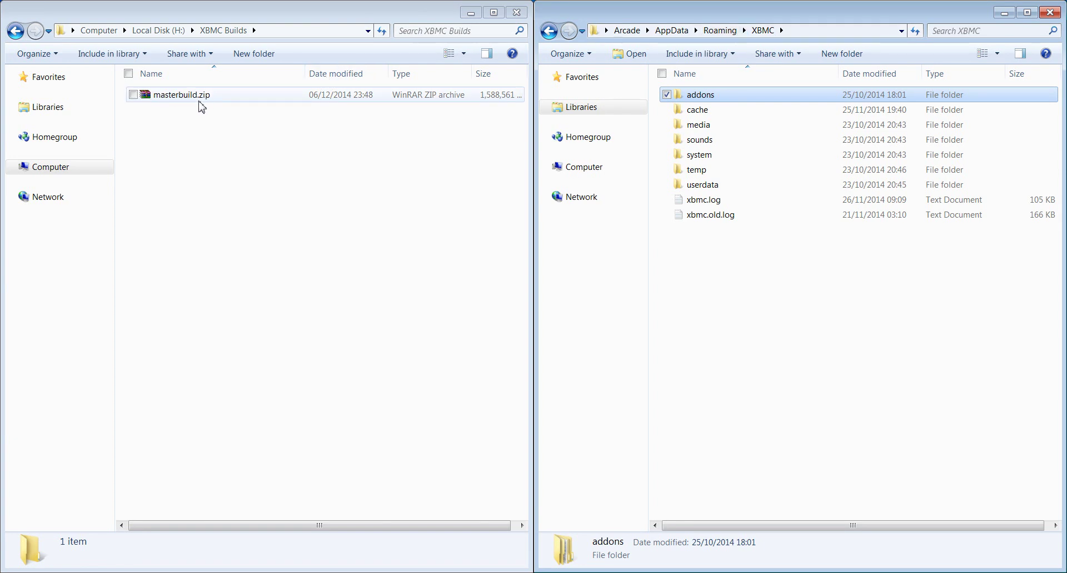
Step: Select masterbuild.zip in the XBMC Builds folder of the left window
{"action": "left_click", "coordinate": [170, 101]}
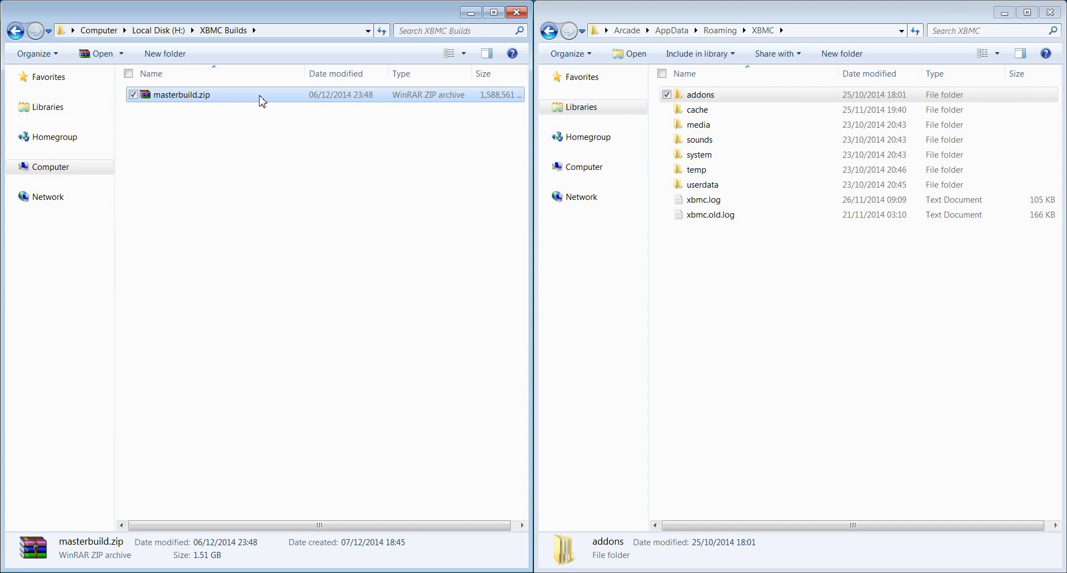
{"action": "left_click", "coordinate": [227, 96]}
{"action": "left_click", "coordinate": [228, 98]}
Step: Open masterbuild.zip in WinRAR and extract it to H:\XBMC Builds\masterbuild
{"action": "double_click", "coordinate": [231, 99]}
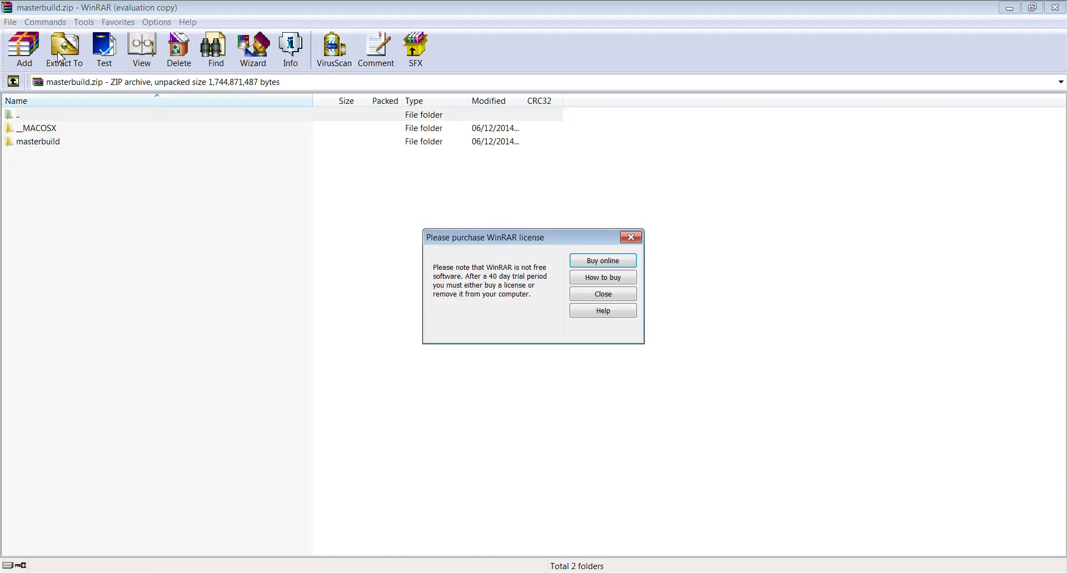
{"action": "left_click", "coordinate": [611, 297]}
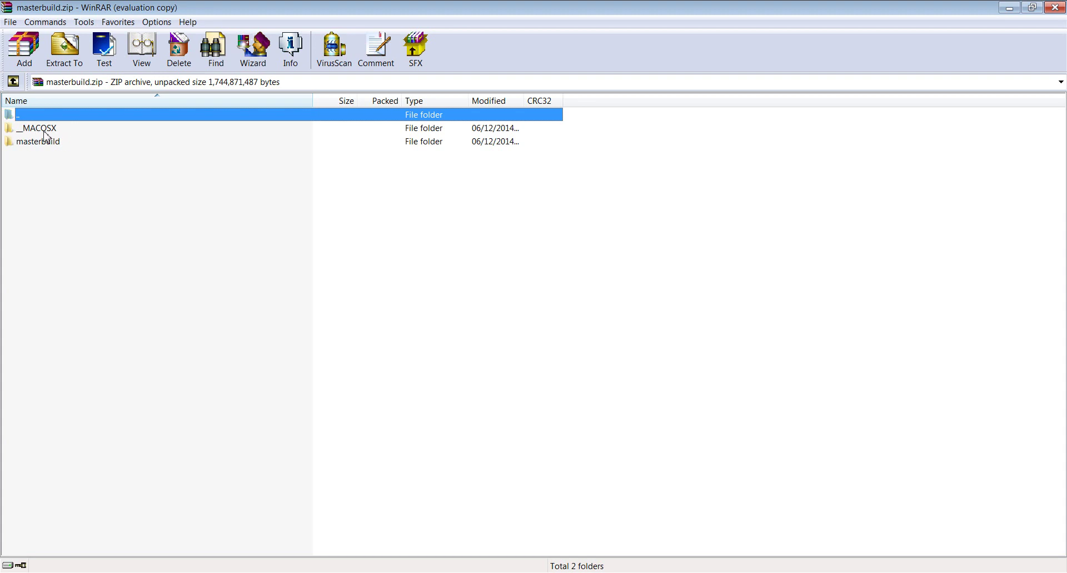
{"action": "left_click", "coordinate": [65, 52]}
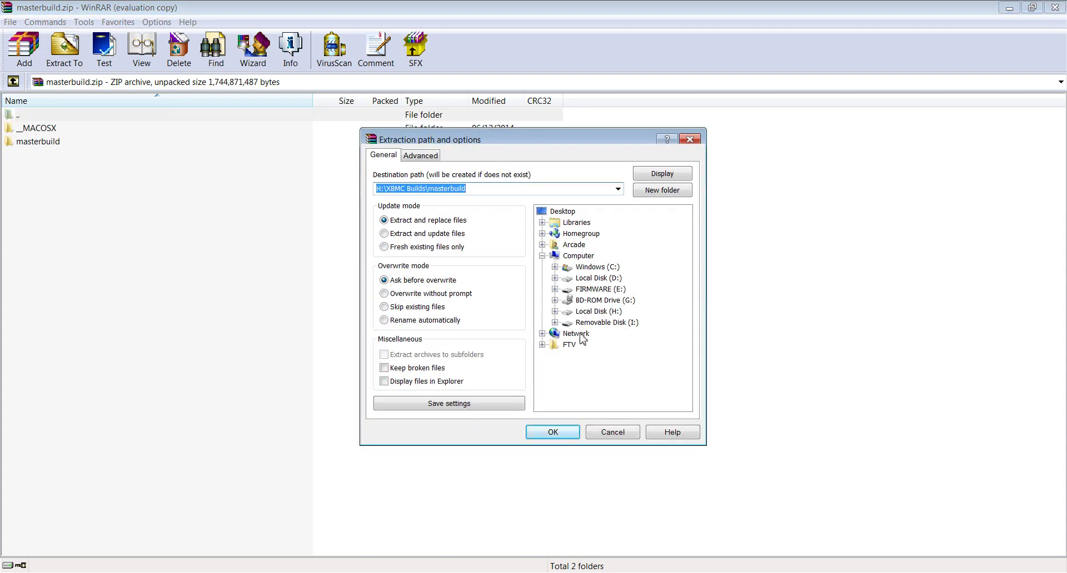
{"action": "left_click", "coordinate": [577, 433]}
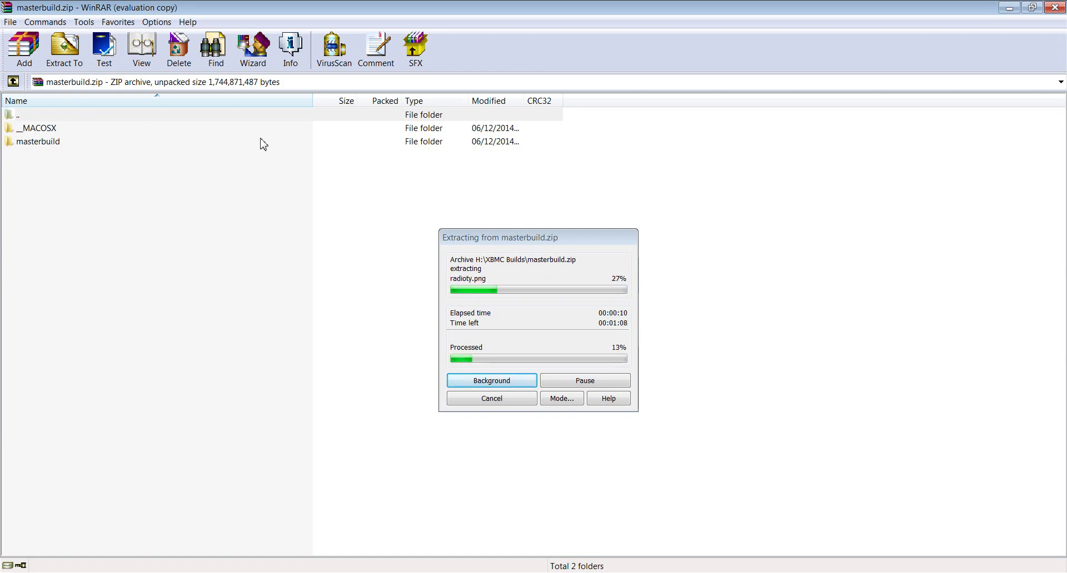
{"action": "key", "text": "alt+Tab"}
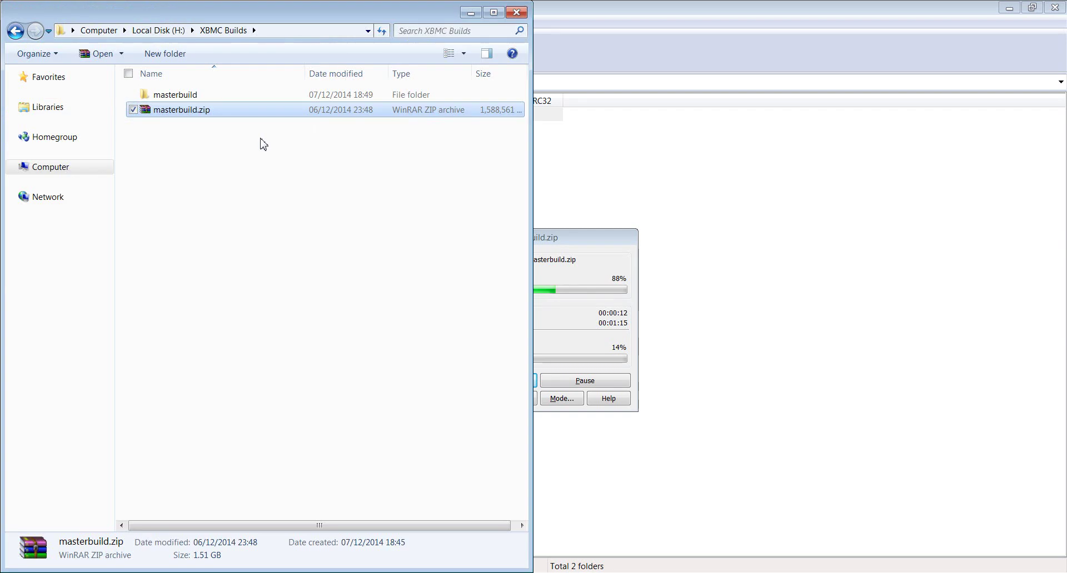
{"action": "left_click", "coordinate": [765, 205]}
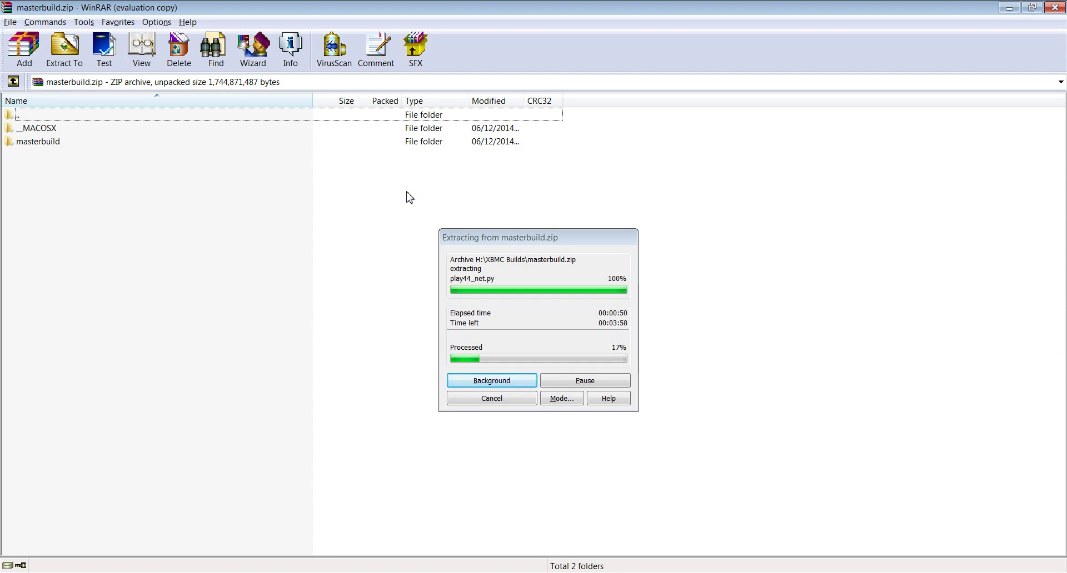
{"action": "key", "text": "alt+Tab"}
{"action": "key", "text": "Tab"}
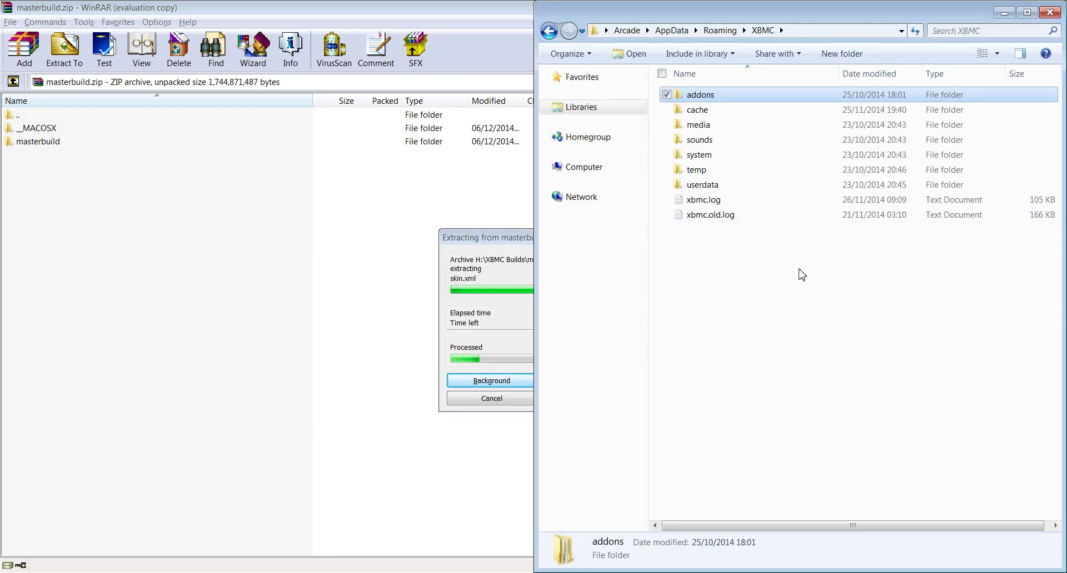
Step: Send all nine items in the roaming XBMC folder to the Recycle Bin
{"action": "left_click", "coordinate": [801, 274]}
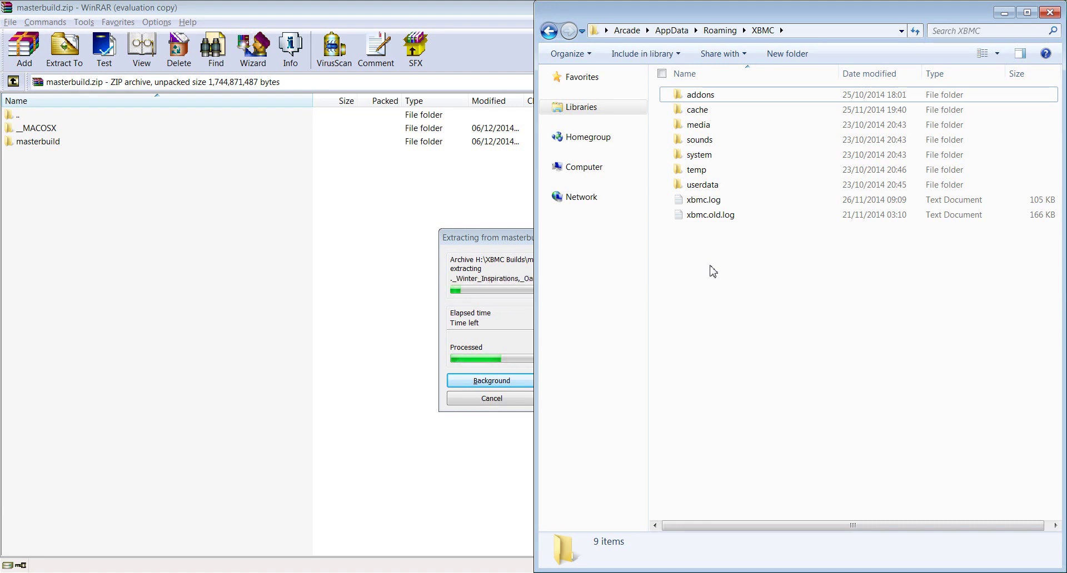
{"action": "left_click_drag", "start_coordinate": [767, 267], "coordinate": [762, 74]}
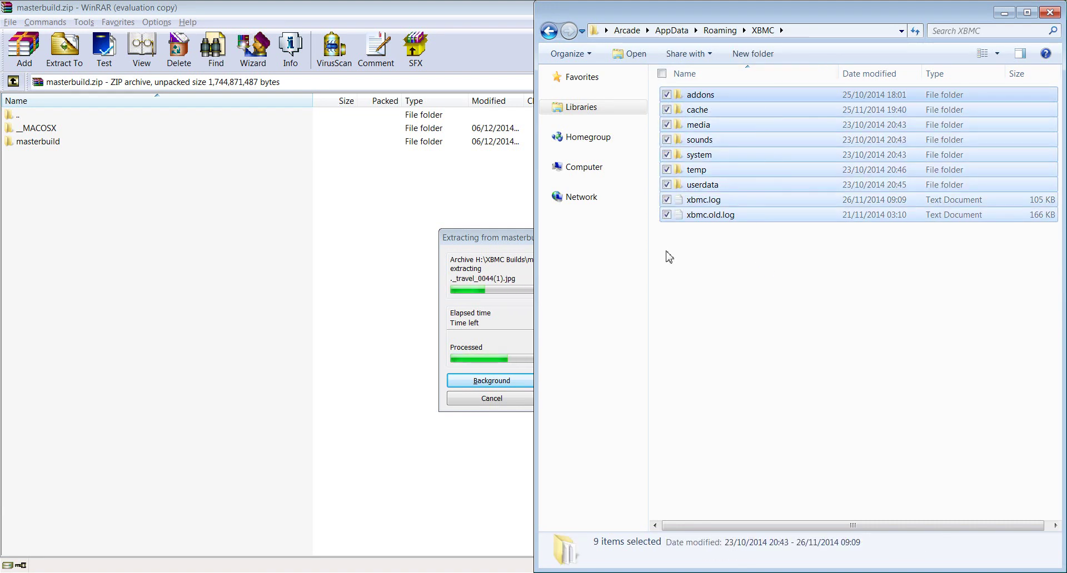
{"action": "key", "text": "Delete"}
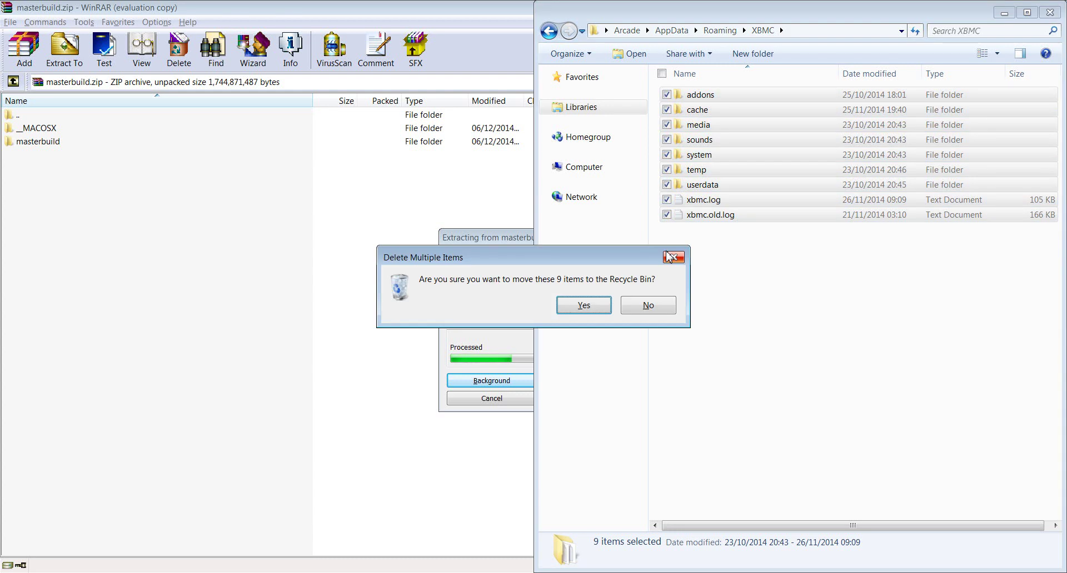
{"action": "key", "text": "Return"}
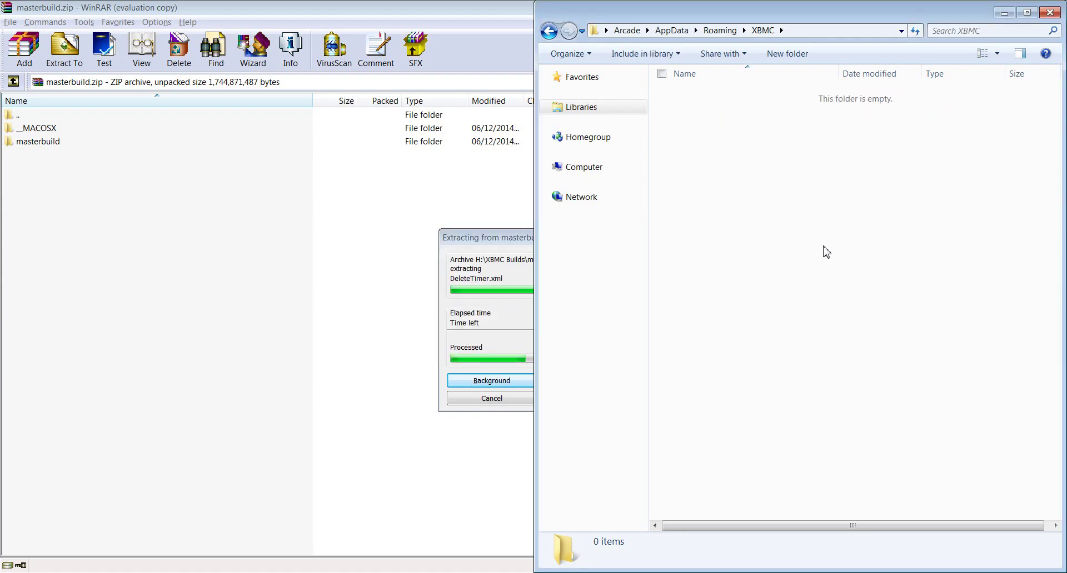
{"action": "left_click", "coordinate": [268, 344]}
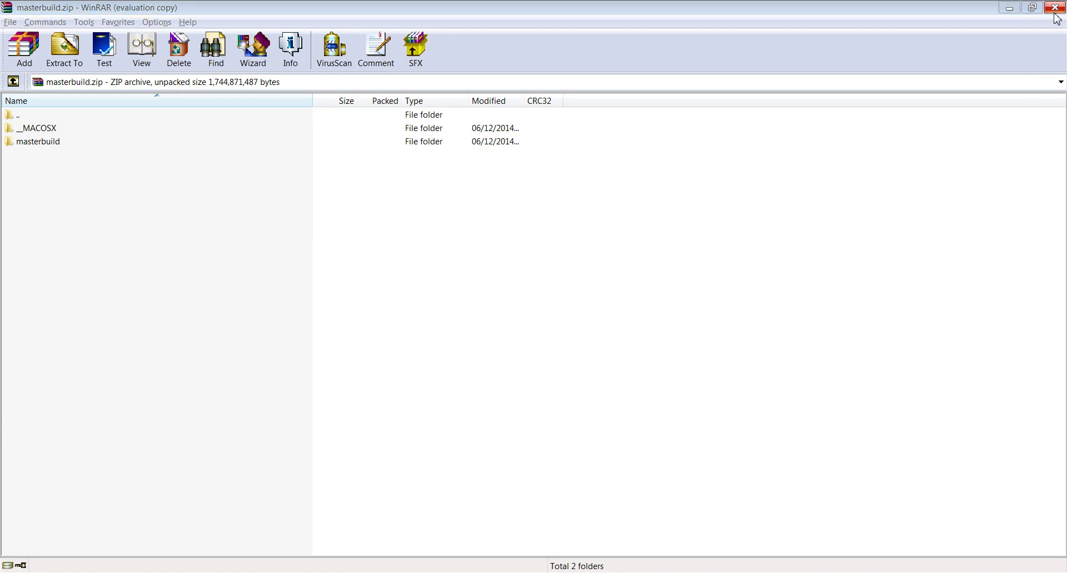
Step: Copy addons and userdata from masterbuild\masterbuild into the roaming XBMC folder
{"action": "left_click", "coordinate": [1054, 9]}
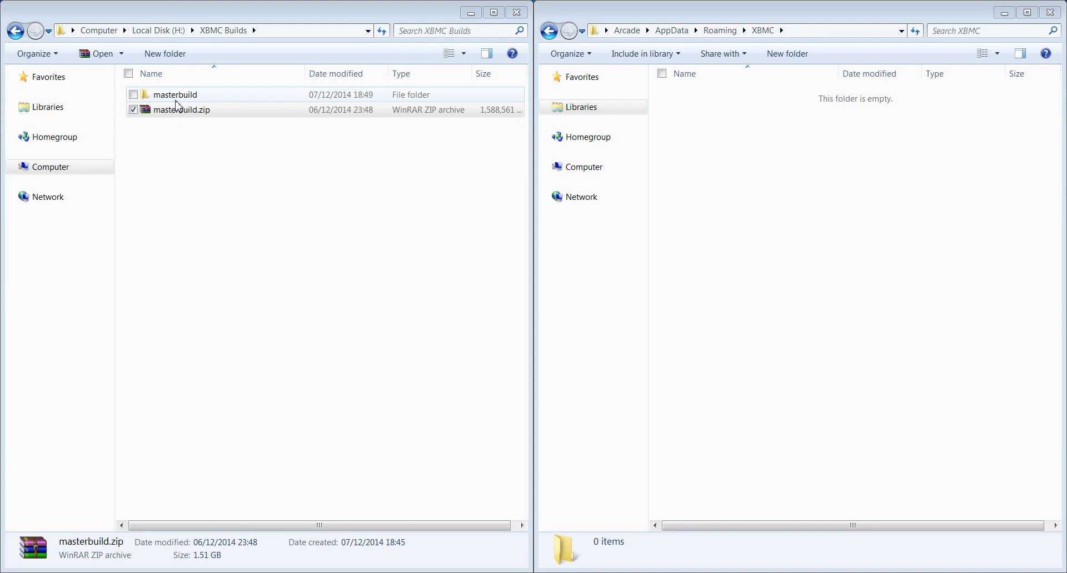
{"action": "double_click", "coordinate": [181, 98]}
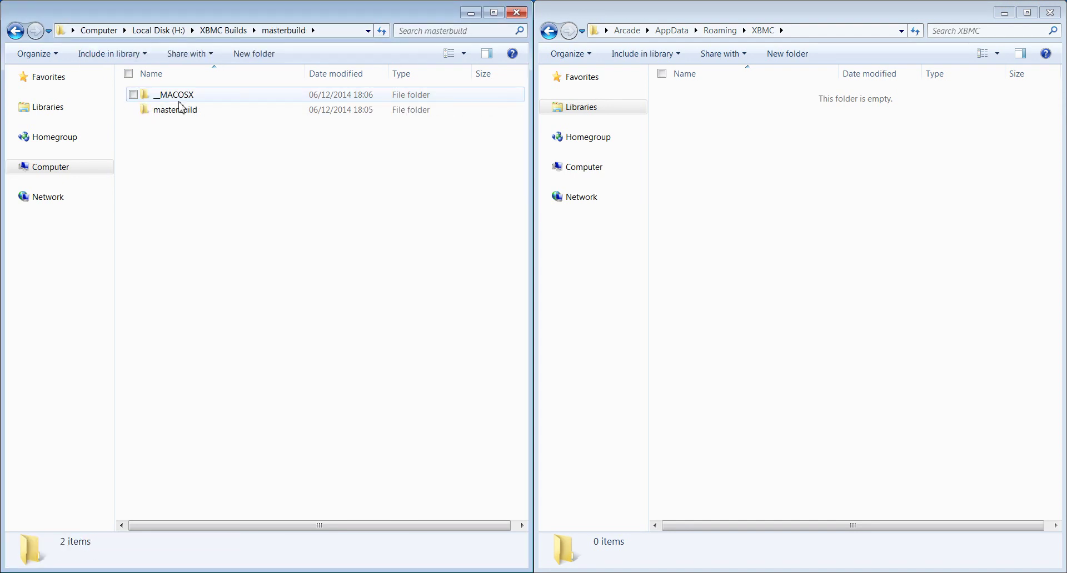
{"action": "double_click", "coordinate": [179, 111]}
{"action": "left_click", "coordinate": [177, 111]}
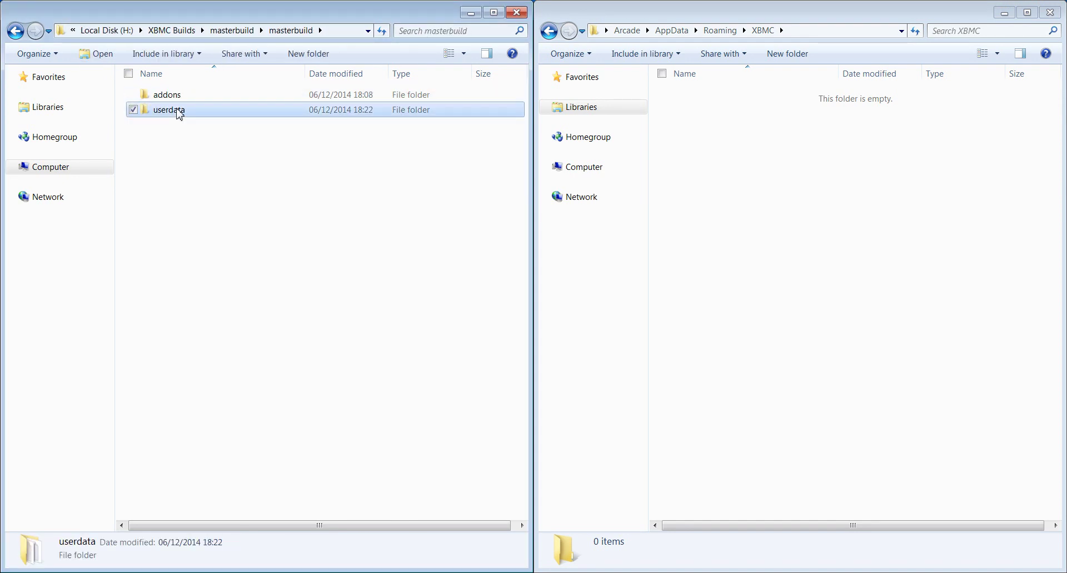
{"action": "key", "text": "ctrl+a"}
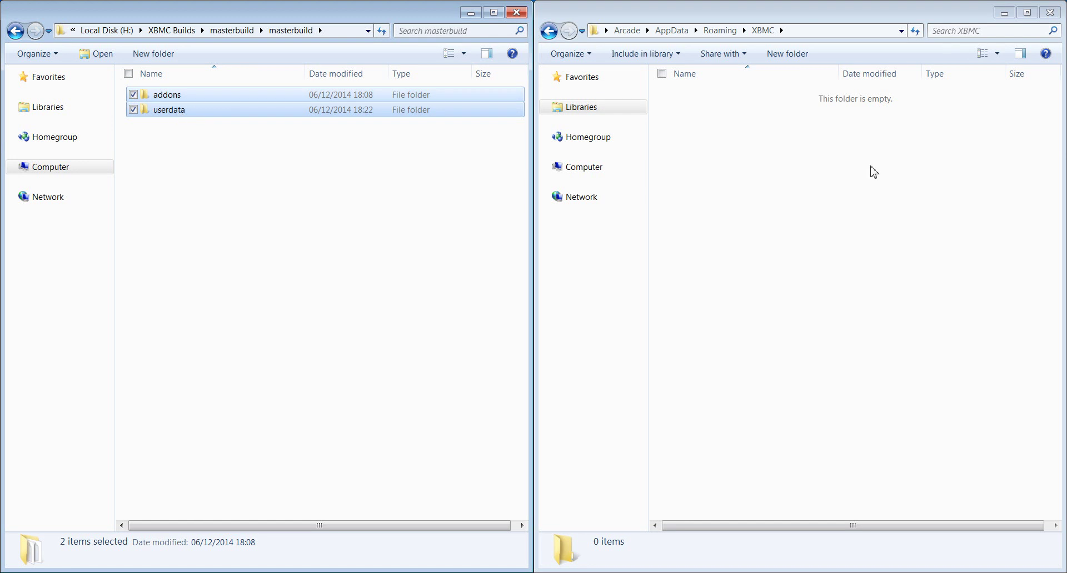
{"action": "left_click", "coordinate": [803, 221]}
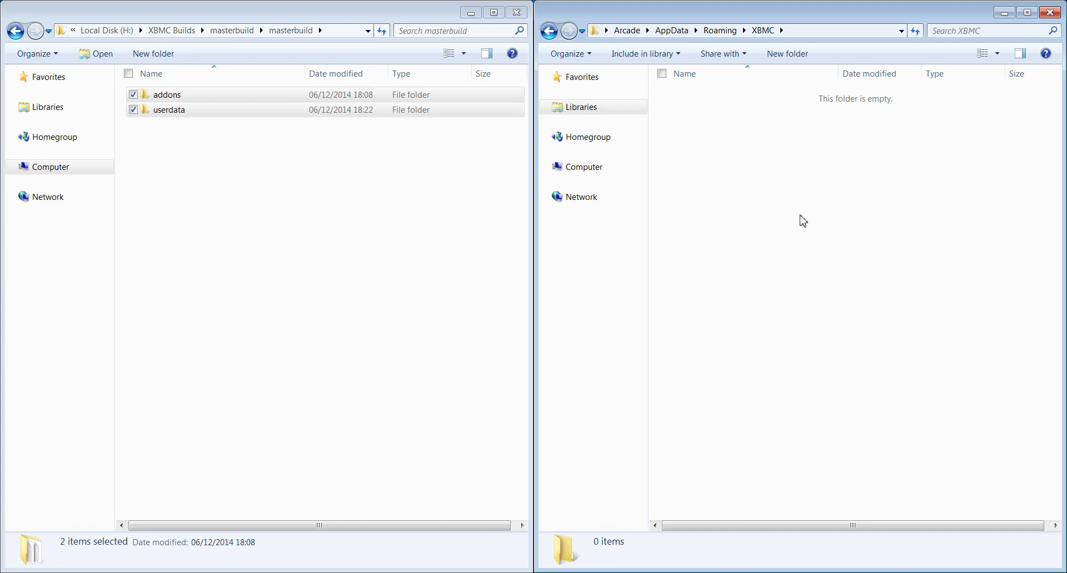
{"action": "key", "text": "ctrl+v"}
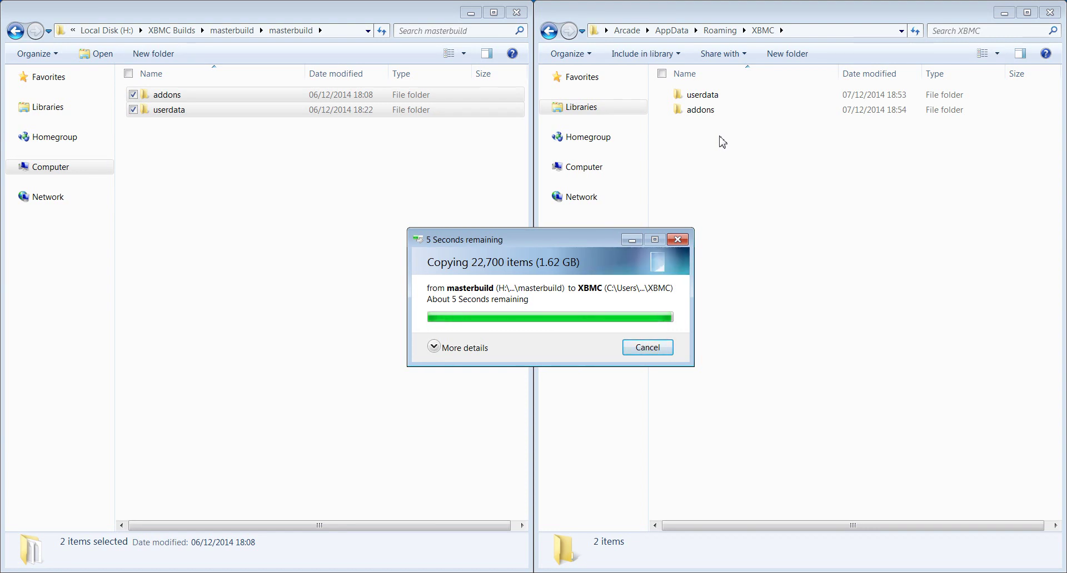
{"action": "left_click", "coordinate": [722, 142]}
{"action": "key", "text": "ctrl+a"}
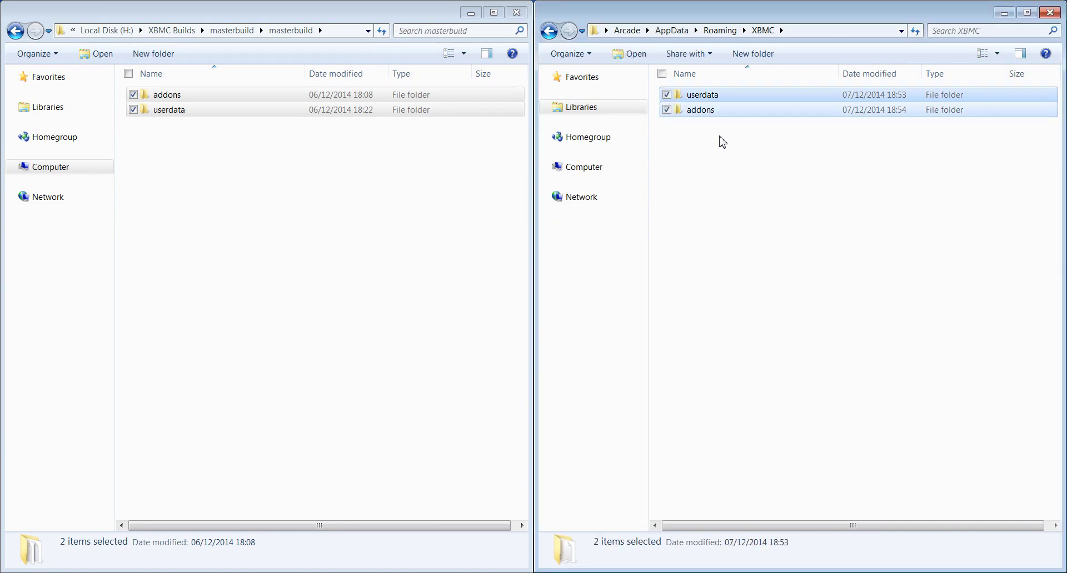
Step: Navigate from XBMC into userdata\addon_data and scroll through its 39 add-on folders
{"action": "double_click", "coordinate": [700, 110]}
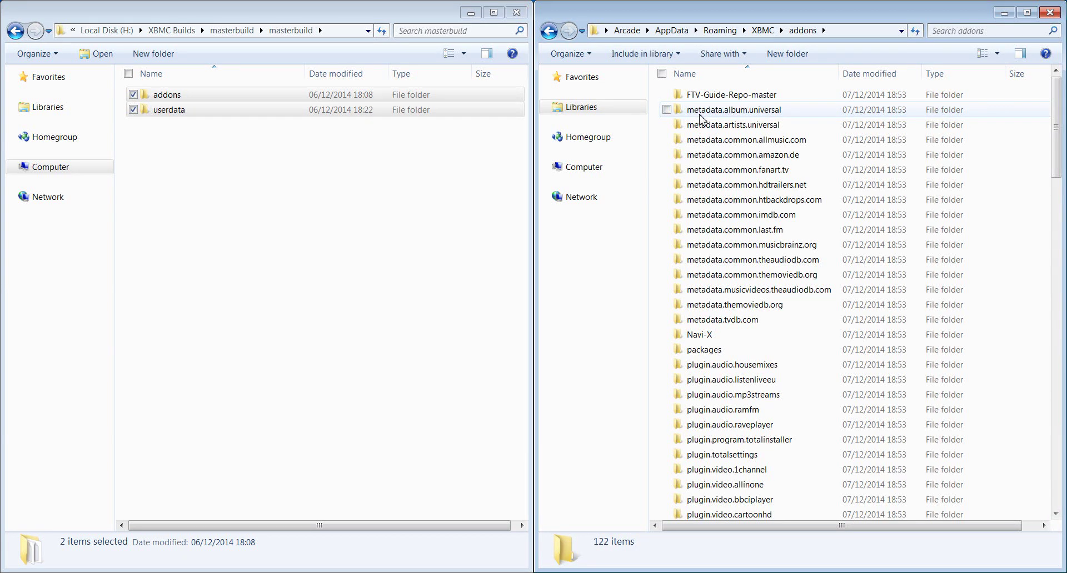
{"action": "left_click", "coordinate": [763, 30]}
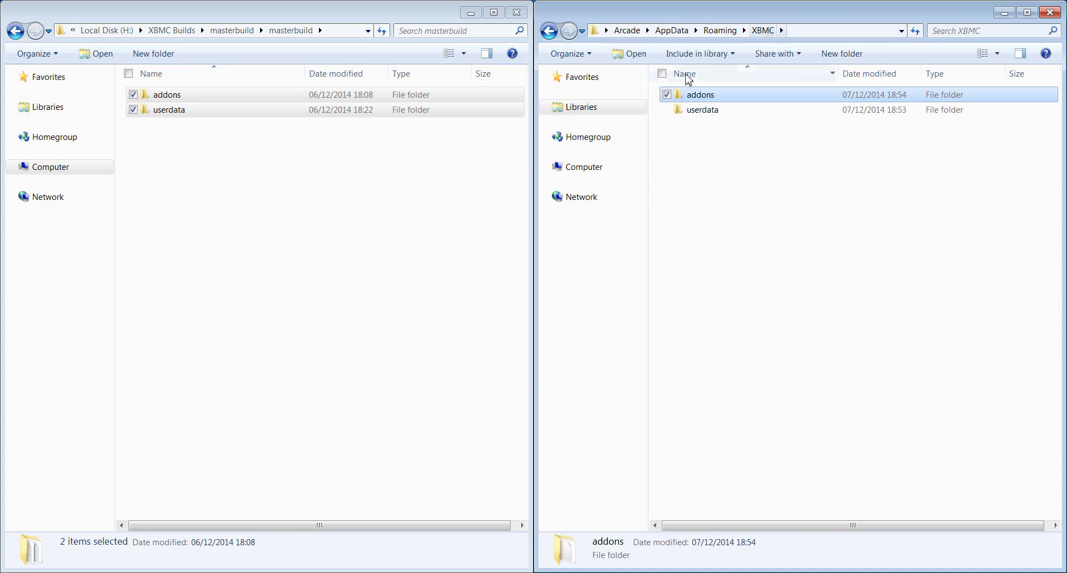
{"action": "double_click", "coordinate": [692, 112]}
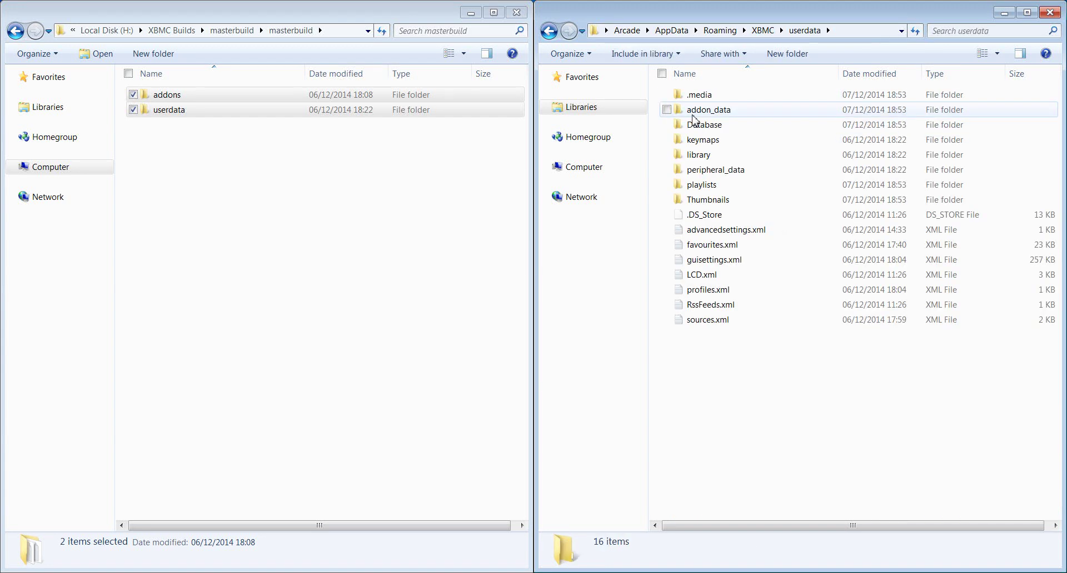
{"action": "left_click", "coordinate": [721, 116]}
{"action": "double_click", "coordinate": [723, 114]}
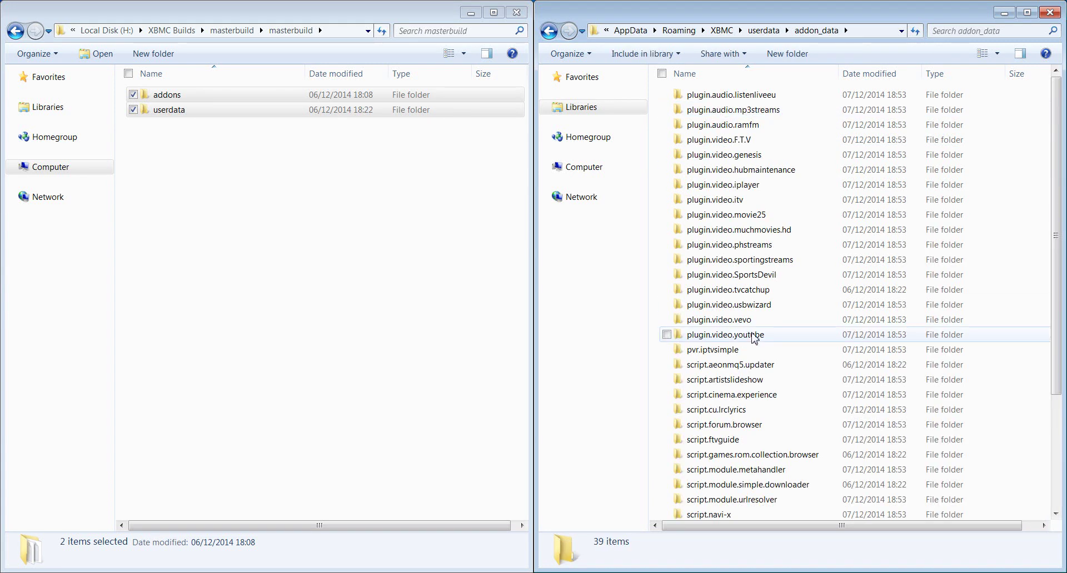
{"action": "scroll", "coordinate": [754, 338], "scroll_direction": "down", "scroll_amount": 4}
{"action": "scroll", "coordinate": [754, 338], "scroll_direction": "up", "scroll_amount": 4}
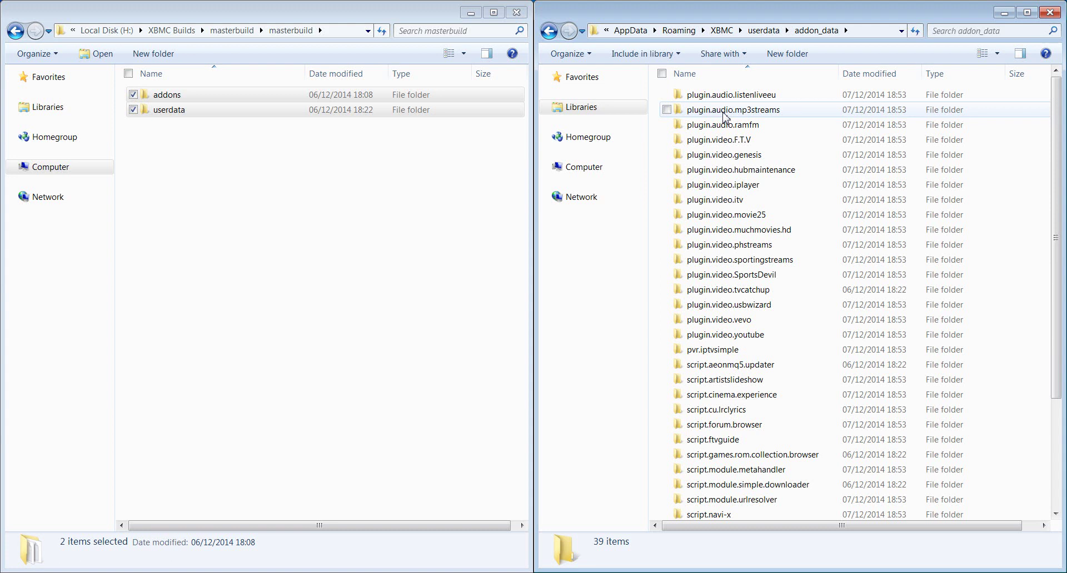
Step: Delete the 17 folders plugin.audio.listenliveeu to plugin.video.youtube, keeping pvr.iptvsimple
{"action": "left_click", "coordinate": [698, 351]}
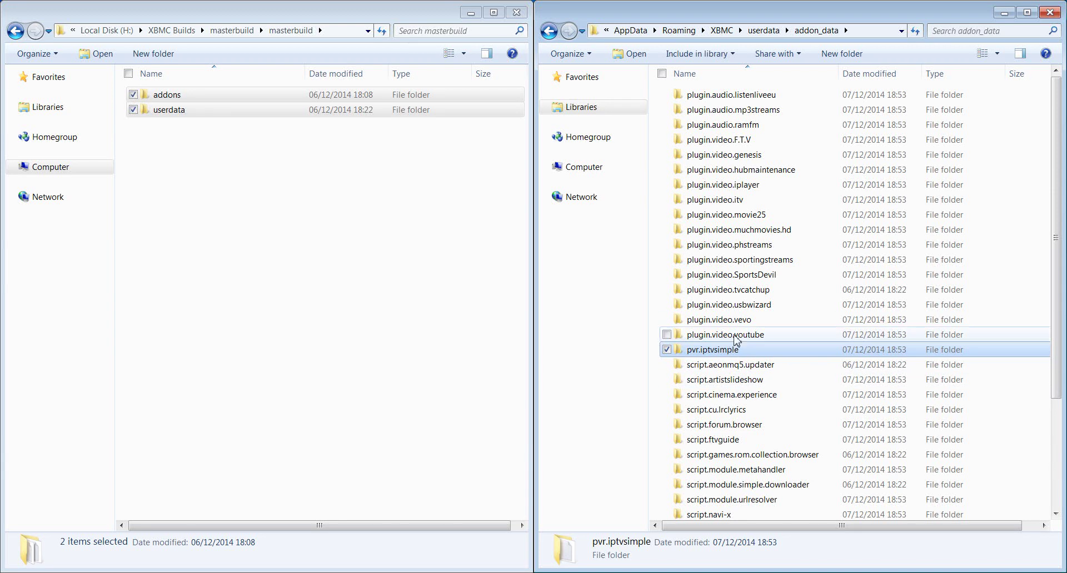
{"action": "left_click", "coordinate": [734, 261]}
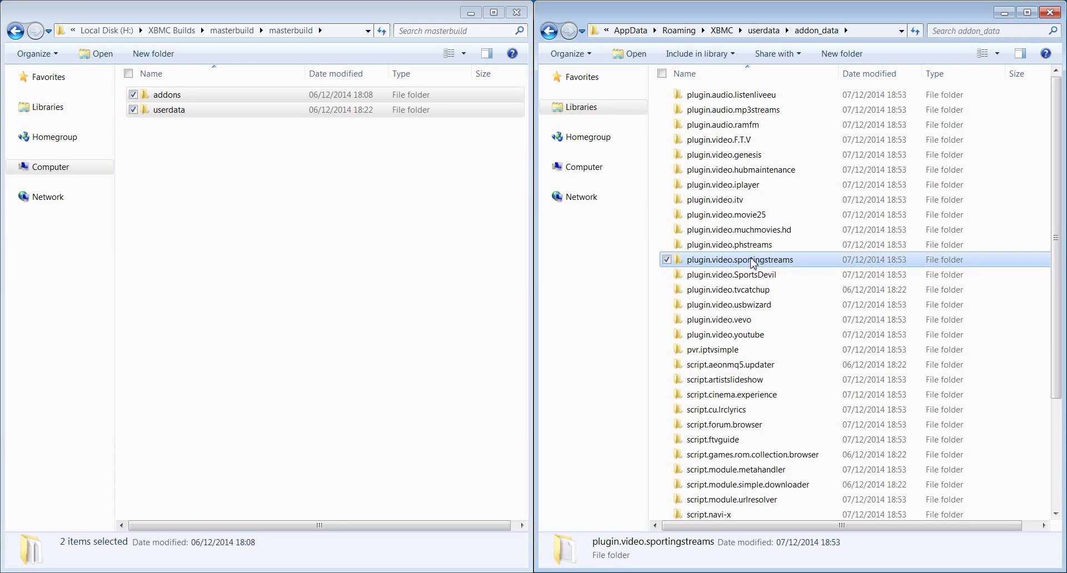
{"action": "key", "text": "Up"}
{"action": "key", "text": "Up"}
{"action": "key", "text": "Up"}
{"action": "key", "text": "Up"}
{"action": "key", "text": "Up"}
{"action": "key", "text": "Up"}
{"action": "key", "text": "Up"}
{"action": "key", "text": "Up"}
{"action": "key", "text": "Up"}
{"action": "key", "text": "Up"}
{"action": "key", "text": "Up"}
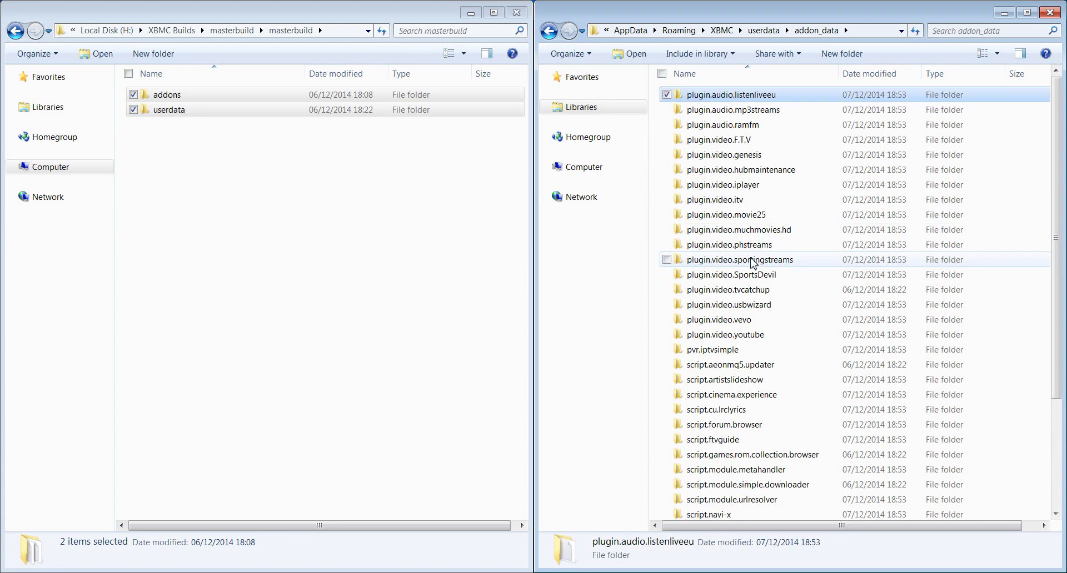
{"action": "key", "text": "shift+Down"}
{"action": "key", "text": "shift+Down"}
{"action": "key", "text": "shift+Down"}
{"action": "key", "text": "shift+Down"}
{"action": "key", "text": "shift+Down"}
{"action": "key", "text": "shift+Down"}
{"action": "key", "text": "shift+Down"}
{"action": "key", "text": "shift+Down"}
{"action": "key", "text": "shift+Down"}
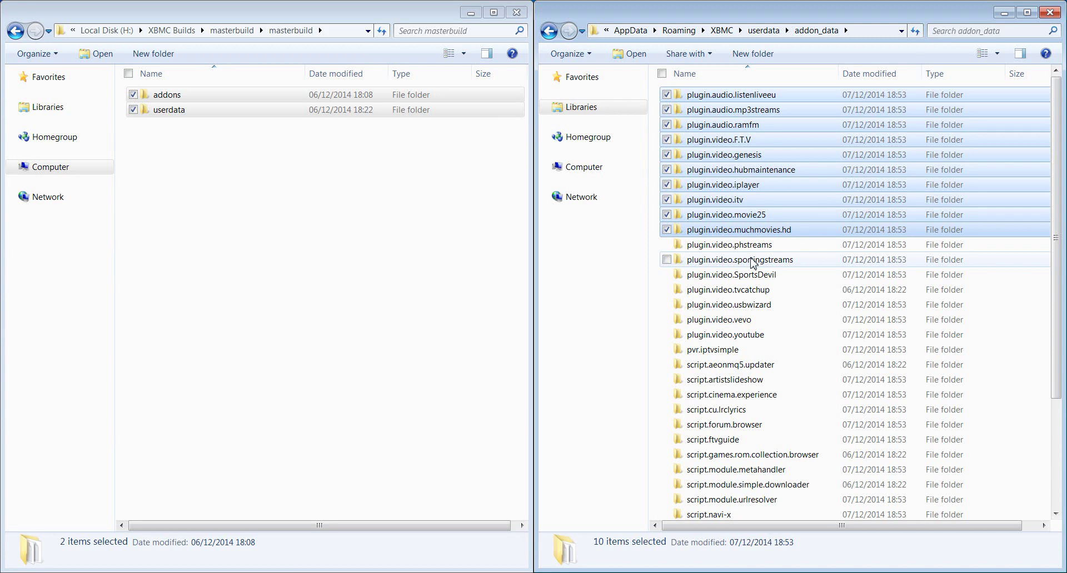
{"action": "key", "text": "shift+Down"}
{"action": "key", "text": "shift+Down"}
{"action": "key", "text": "shift+Down"}
{"action": "key", "text": "shift+Down"}
{"action": "key", "text": "shift+Down"}
{"action": "key", "text": "shift+Down"}
{"action": "key", "text": "shift+Down"}
{"action": "key", "text": "shift+Down"}
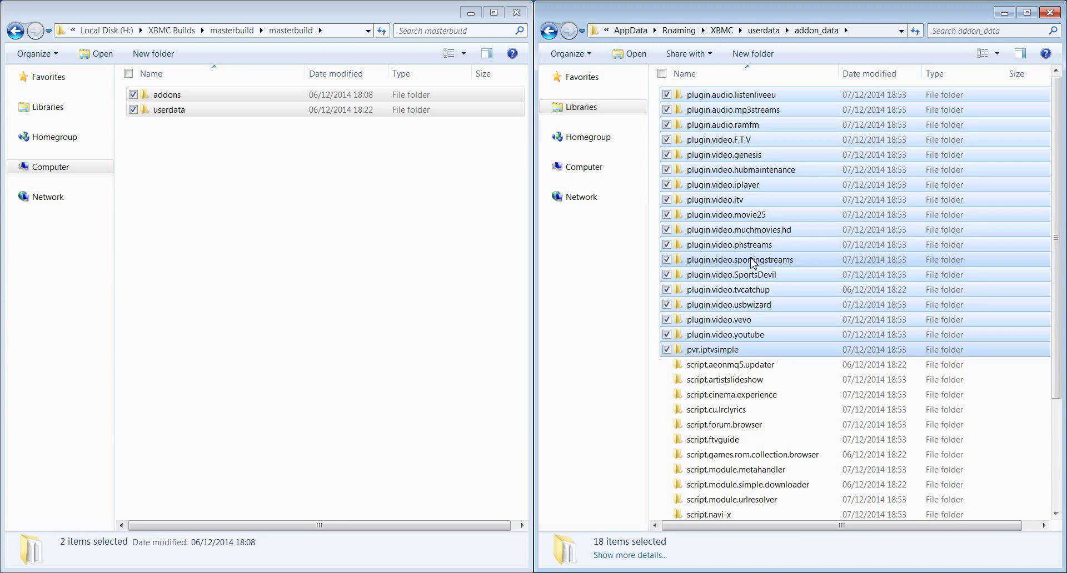
{"action": "key", "text": "shift+Up"}
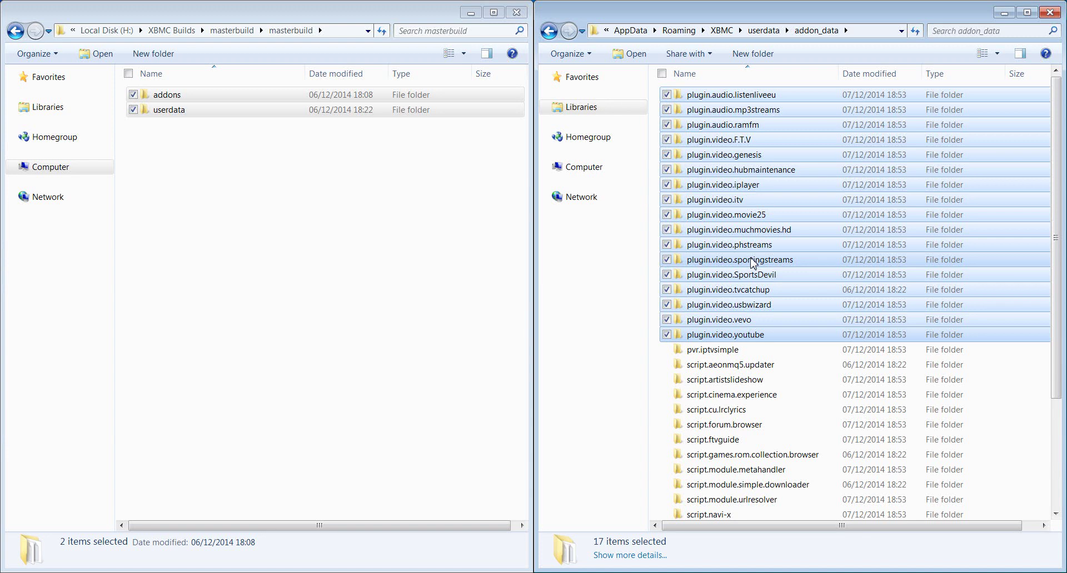
{"action": "key", "text": "Delete"}
{"action": "key", "text": "Return"}
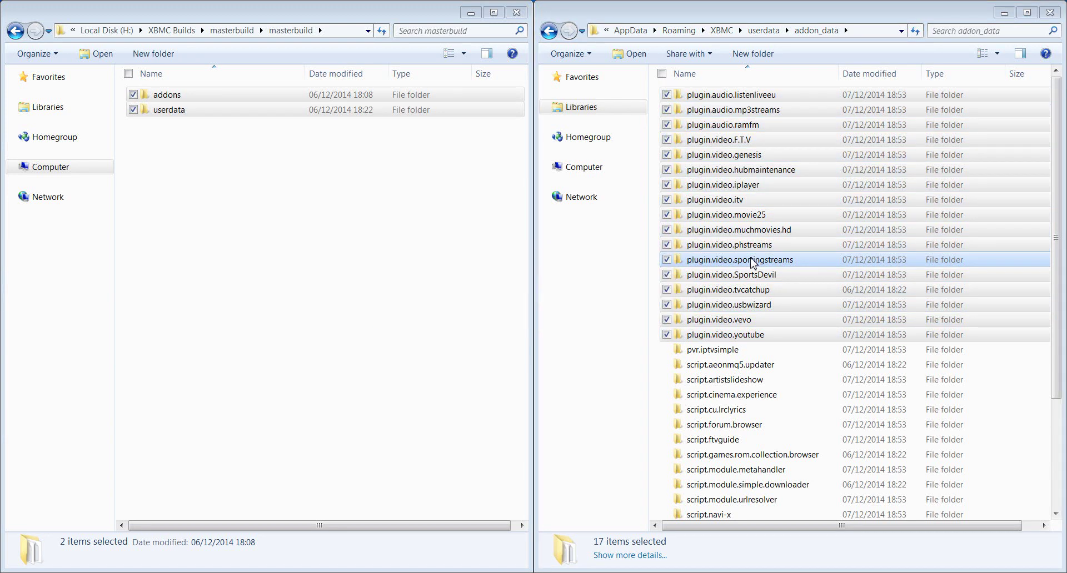
Step: Check script.artistslideshow, then delete the empty script.aeonmq5.updater folder
{"action": "key", "text": "Up"}
{"action": "key", "text": "Up"}
{"action": "key", "text": "Up"}
{"action": "key", "text": "Up"}
{"action": "key", "text": "Up"}
{"action": "key", "text": "Up"}
{"action": "key", "text": "Up"}
{"action": "key", "text": "Up"}
{"action": "key", "text": "Up"}
{"action": "key", "text": "Up"}
{"action": "key", "text": "Up"}
{"action": "key", "text": "Up"}
{"action": "key", "text": "Up"}
{"action": "key", "text": "Up"}
{"action": "key", "text": "Up"}
{"action": "key", "text": "Up"}
{"action": "key", "text": "Up"}
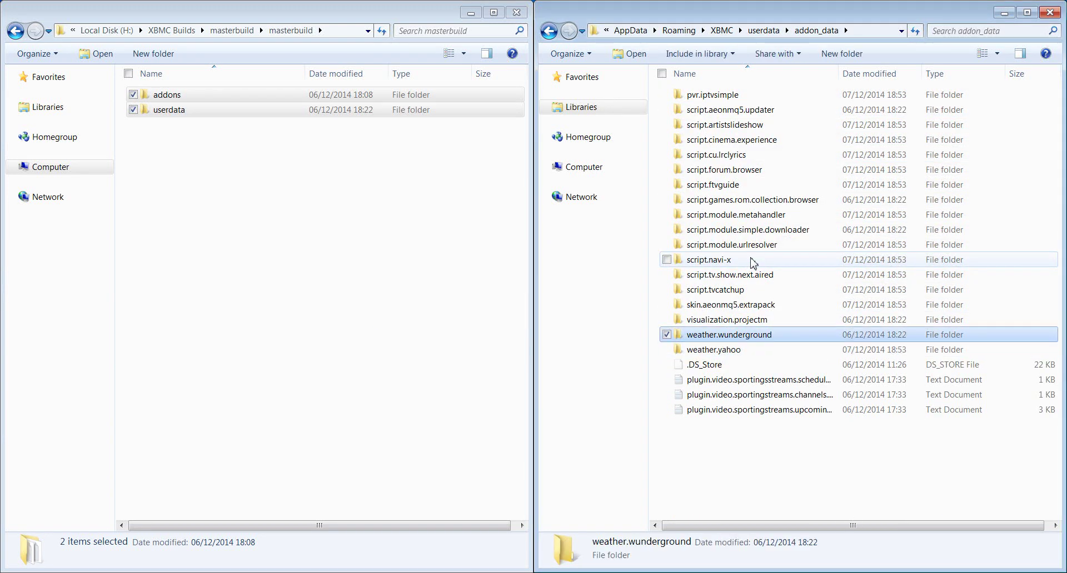
{"action": "key", "text": "Down"}
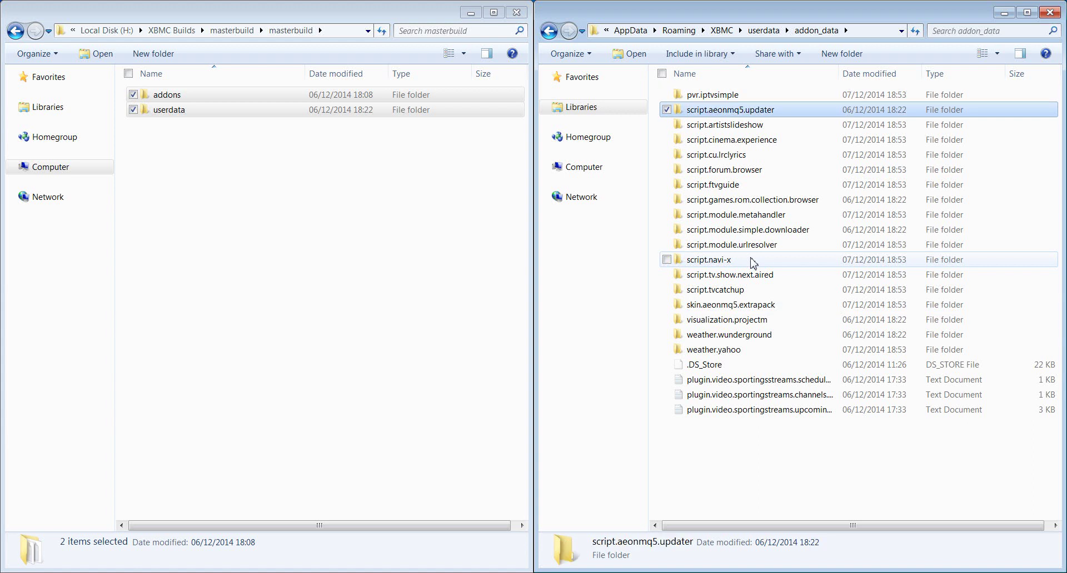
{"action": "key", "text": "Down"}
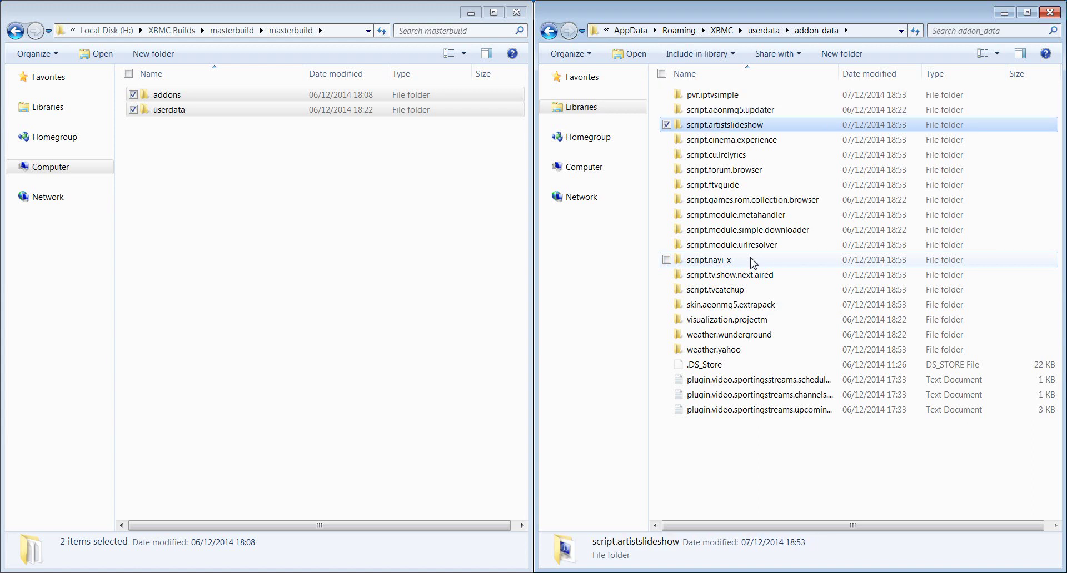
{"action": "key", "text": "Return"}
{"action": "key", "text": "BackSpace"}
{"action": "key", "text": "Up"}
{"action": "key", "text": "Up"}
{"action": "key", "text": "Down"}
{"action": "key", "text": "Return"}
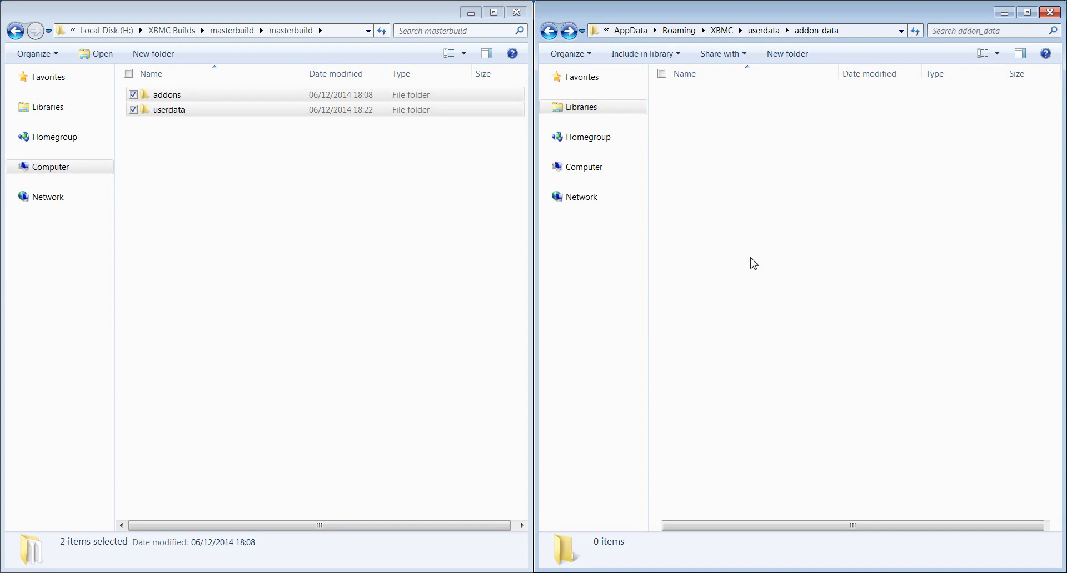
{"action": "key", "text": "BackSpace"}
{"action": "key", "text": "Delete"}
{"action": "key", "text": "Return"}
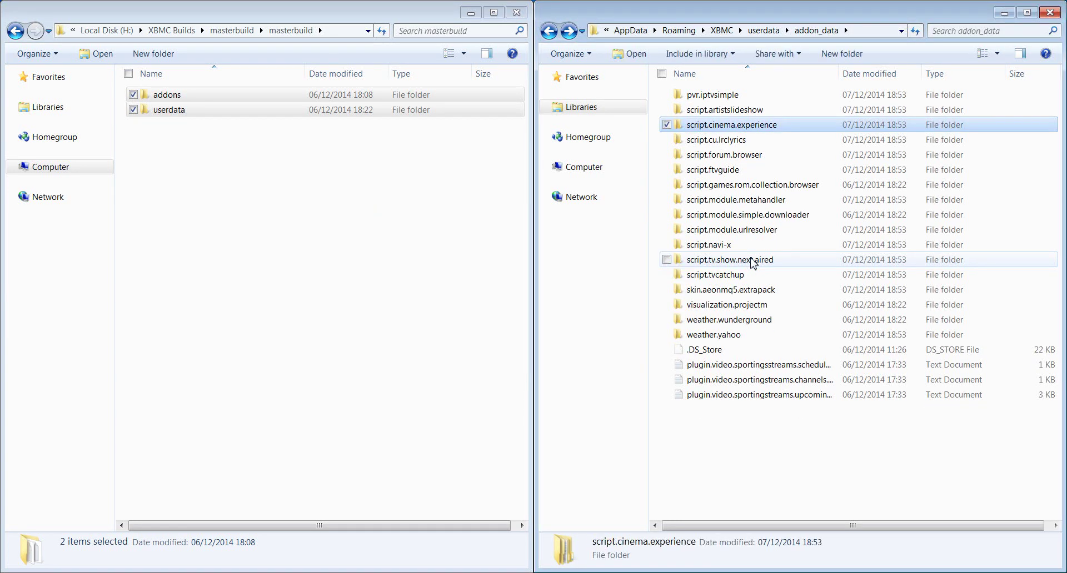
Step: Select the folders script.cu.lrclyrics through script.tvcatchup for deletion
{"action": "key", "text": "Up"}
{"action": "key", "text": "Return"}
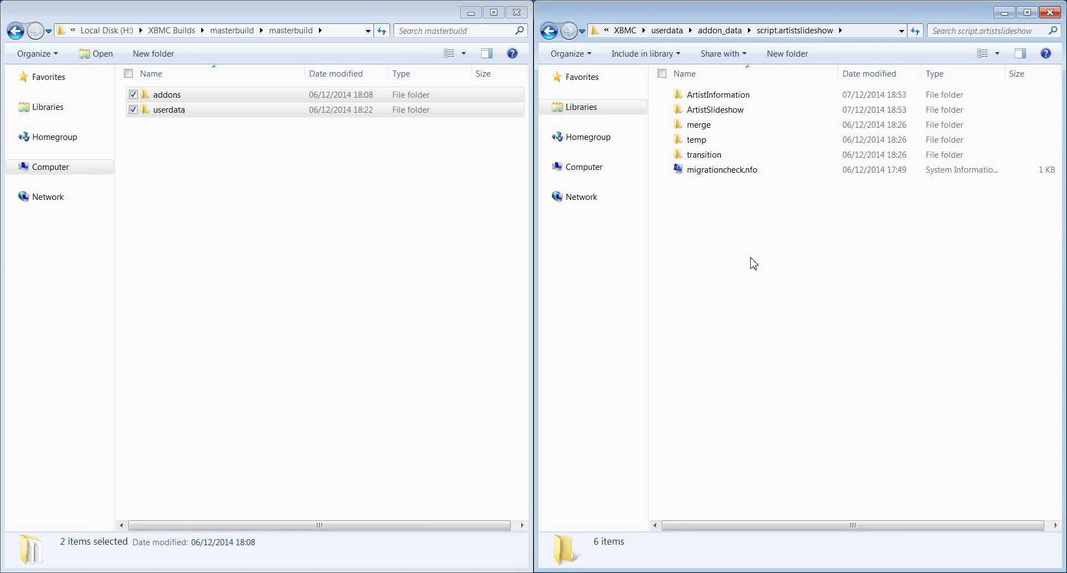
{"action": "key", "text": "BackSpace"}
{"action": "key", "text": "Down"}
{"action": "key", "text": "Down"}
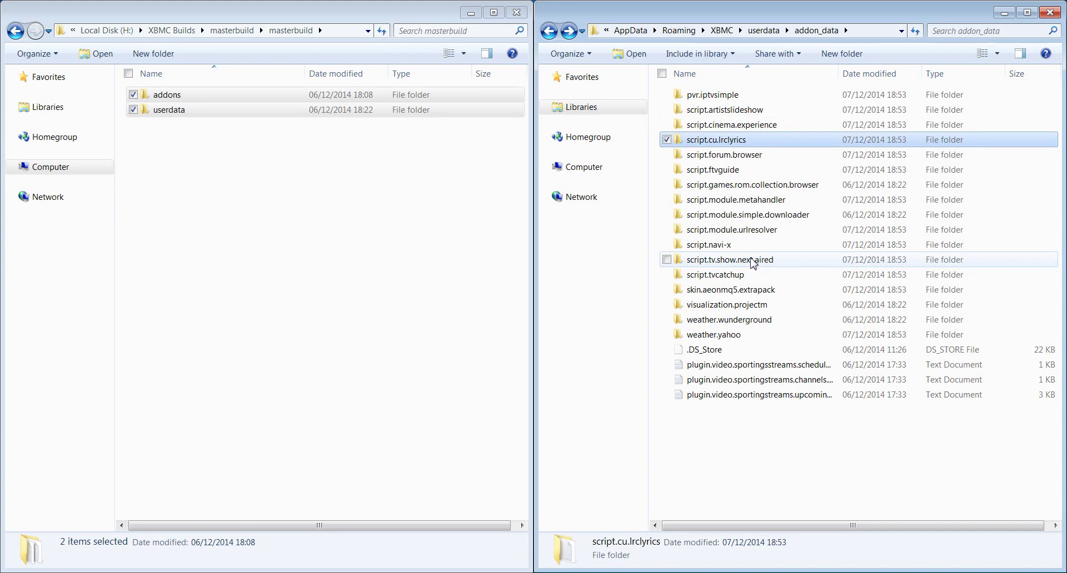
{"action": "key", "text": "shift+Down"}
{"action": "key", "text": "shift+Down"}
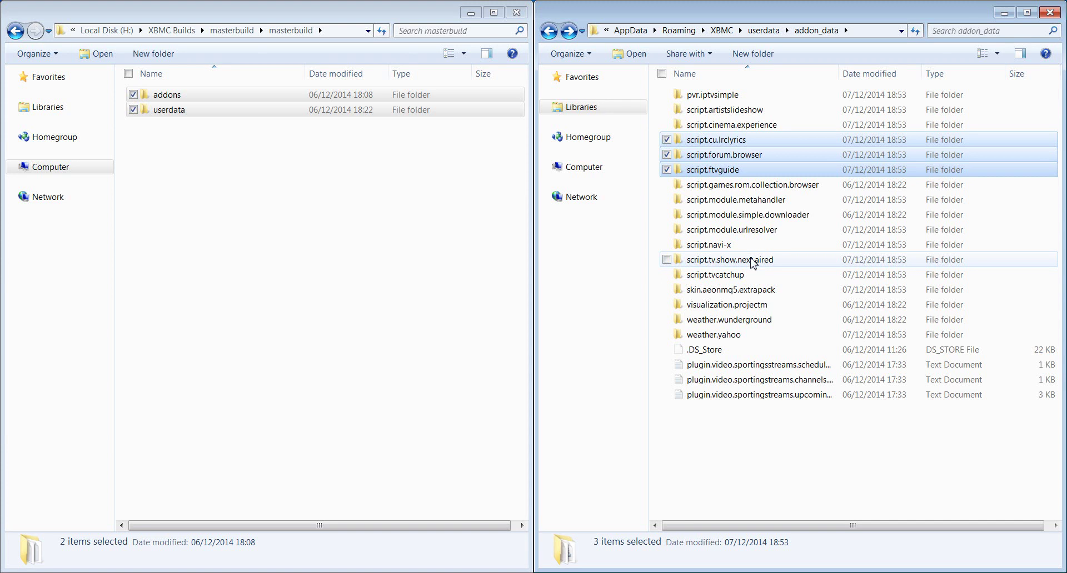
{"action": "key", "text": "shift+Down"}
{"action": "key", "text": "shift+Down"}
{"action": "key", "text": "shift+Down"}
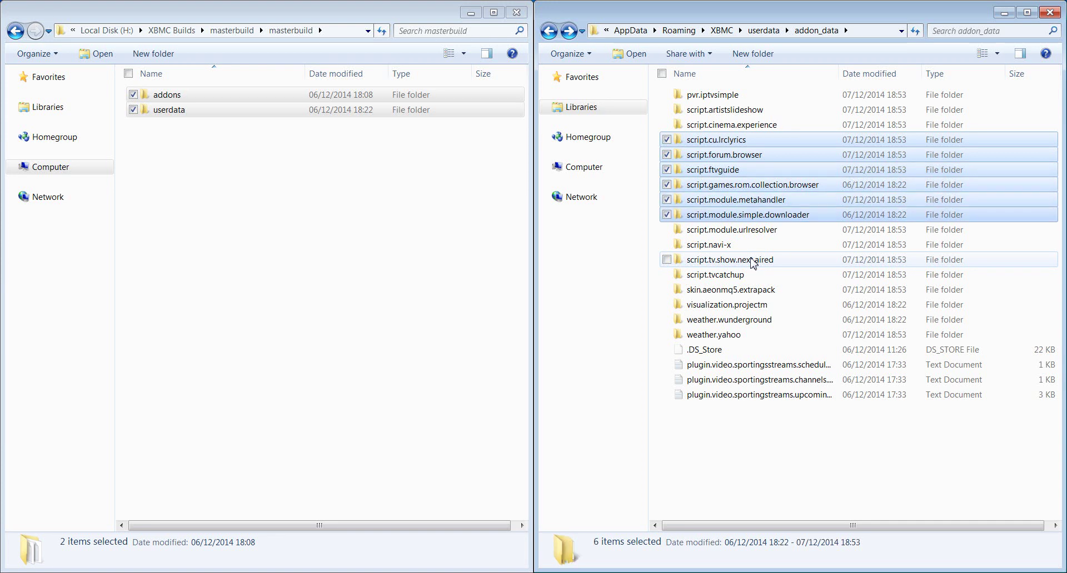
{"action": "key", "text": "shift+Down"}
{"action": "key", "text": "shift+Down"}
{"action": "key", "text": "shift+Down"}
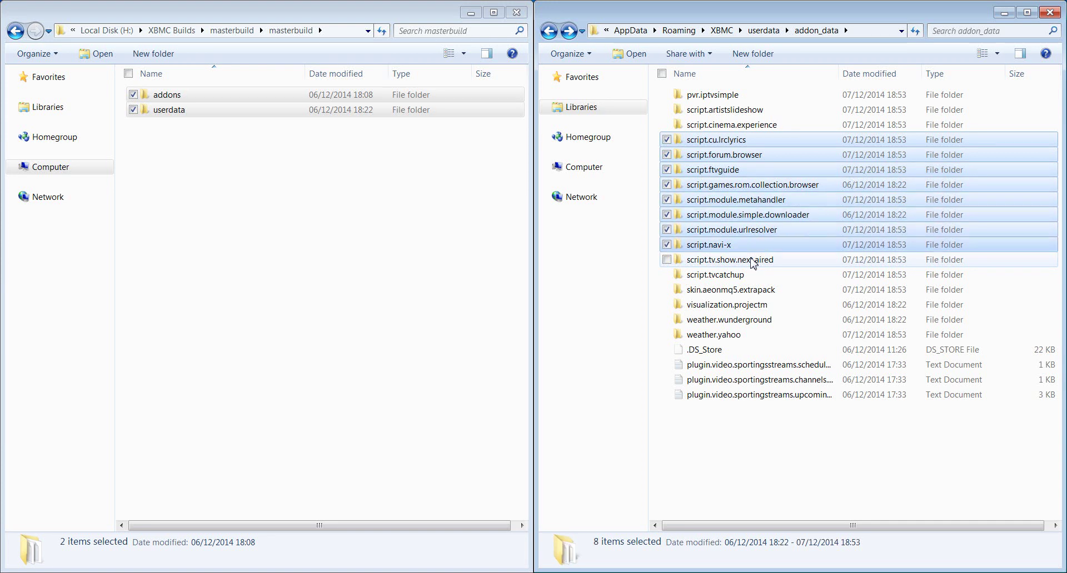
{"action": "key", "text": "shift+Up"}
{"action": "key", "text": "shift+Up"}
{"action": "key", "text": "shift+Up"}
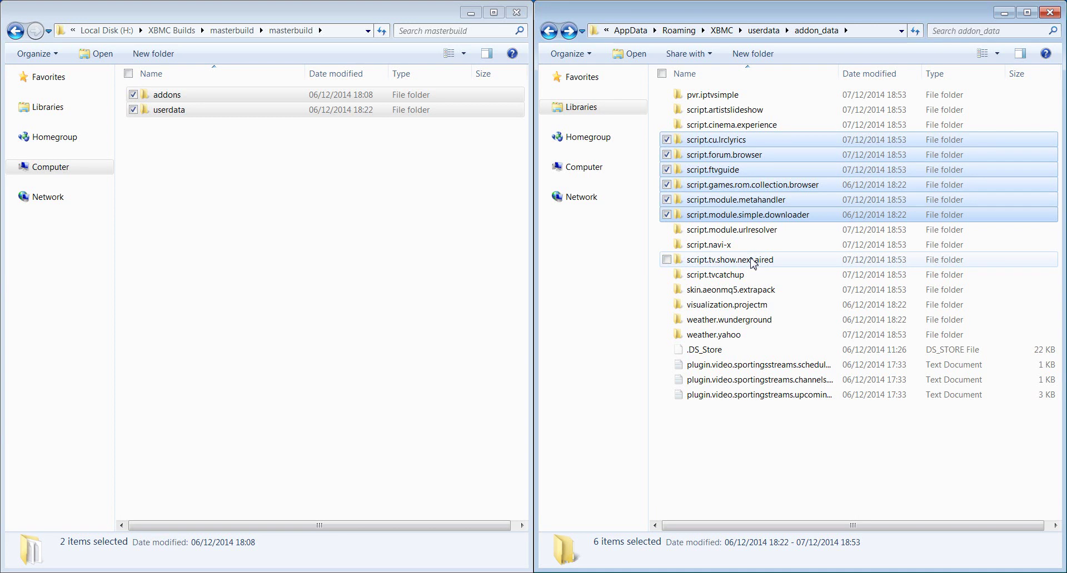
{"action": "key", "text": "shift+Down"}
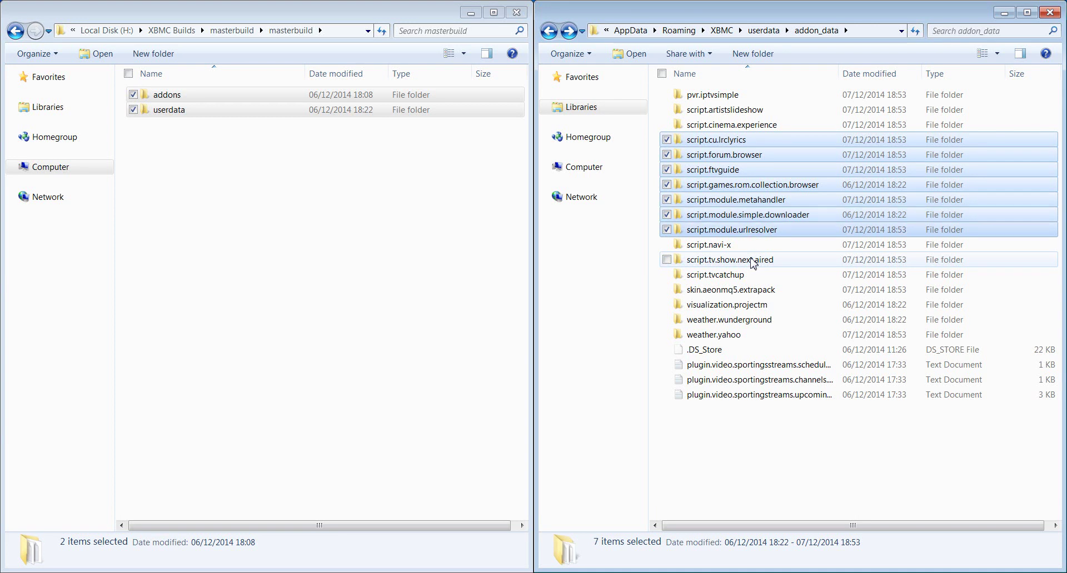
{"action": "key", "text": "shift+Down"}
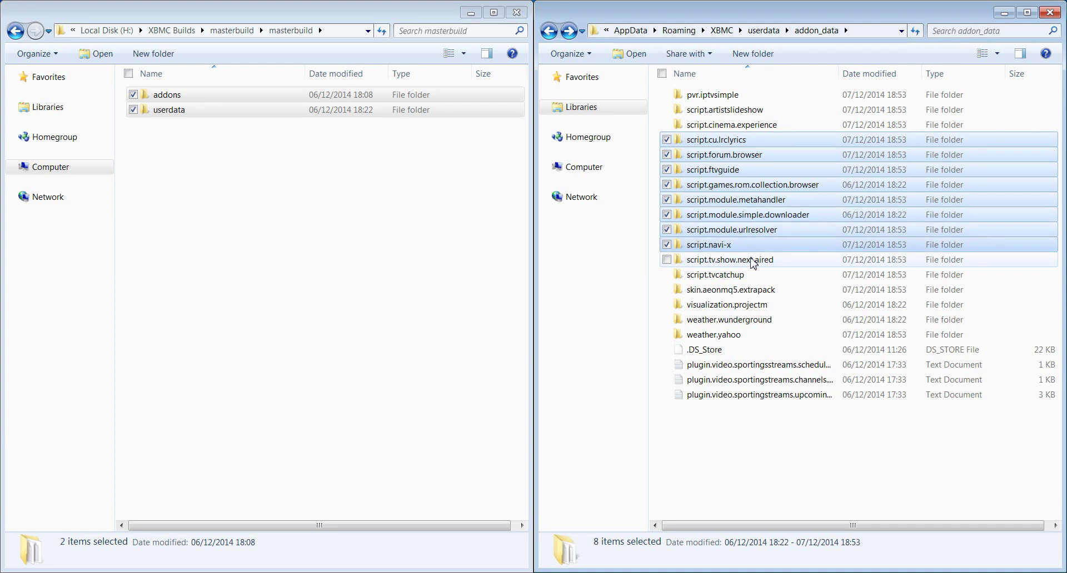
{"action": "key", "text": "shift+Down"}
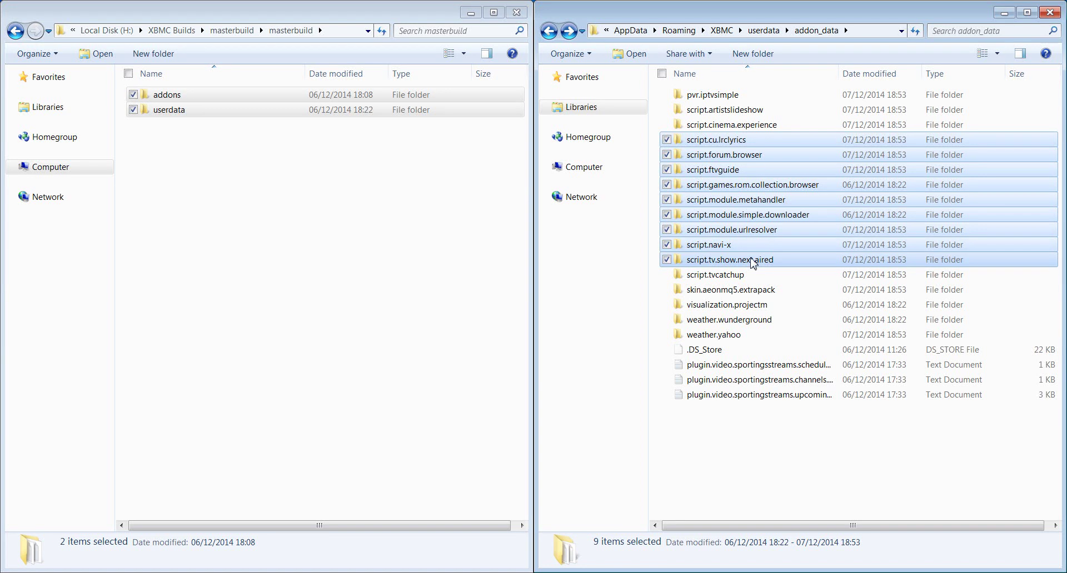
{"action": "key", "text": "shift+Down"}
{"action": "key", "text": "shift+Down"}
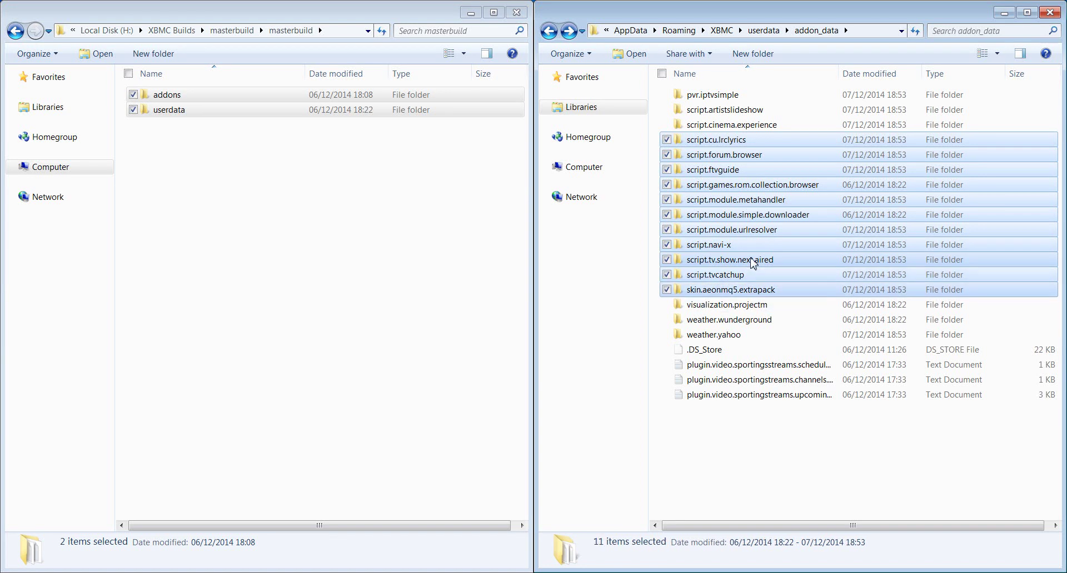
{"action": "key", "text": "shift+Up"}
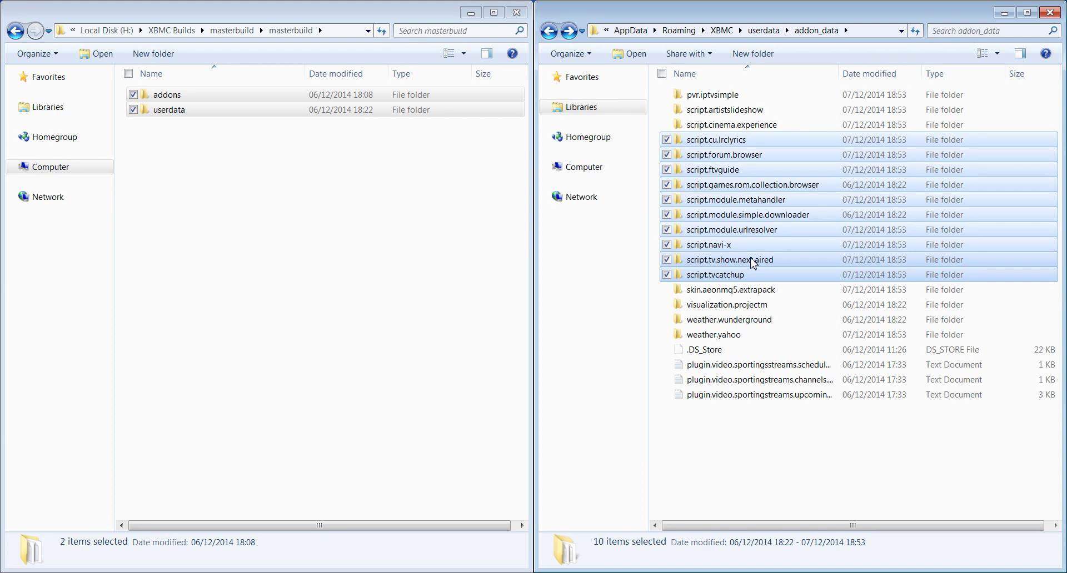
Step: Delete the 10 selected script folders, then visualization.projectm and weather.wunderground, keeping weather.yahoo
{"action": "key", "text": "Delete"}
{"action": "key", "text": "Return"}
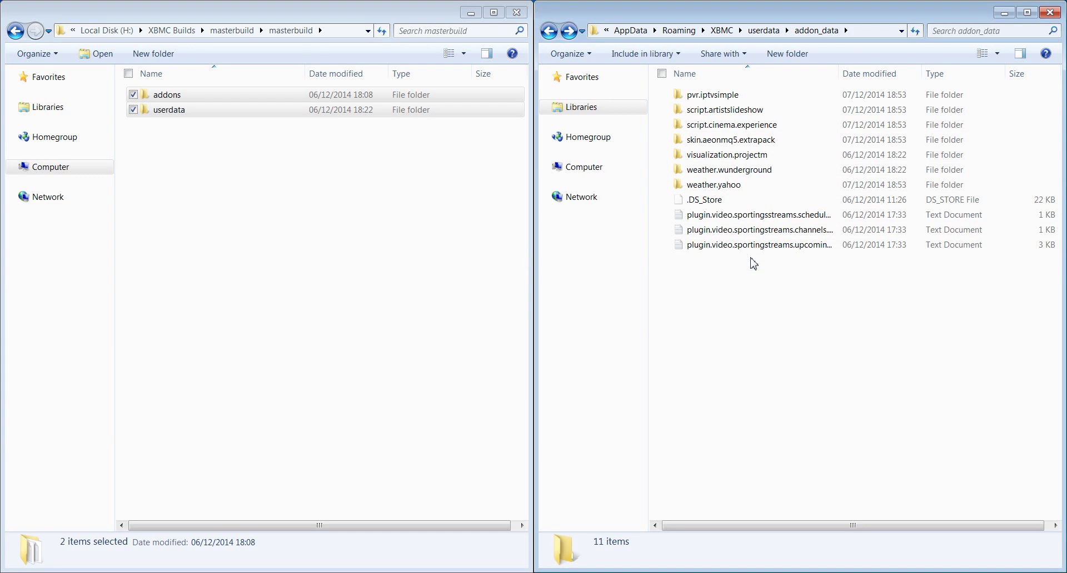
{"action": "key", "text": "Down"}
{"action": "key", "text": "Down"}
{"action": "key", "text": "Down"}
{"action": "key", "text": "Down"}
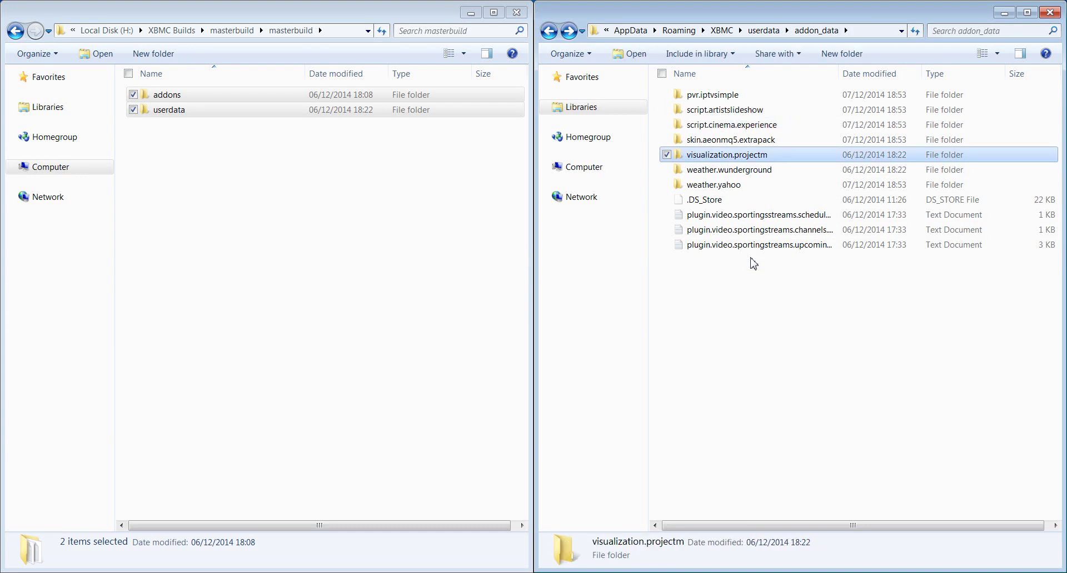
{"action": "key", "text": "shift+Down"}
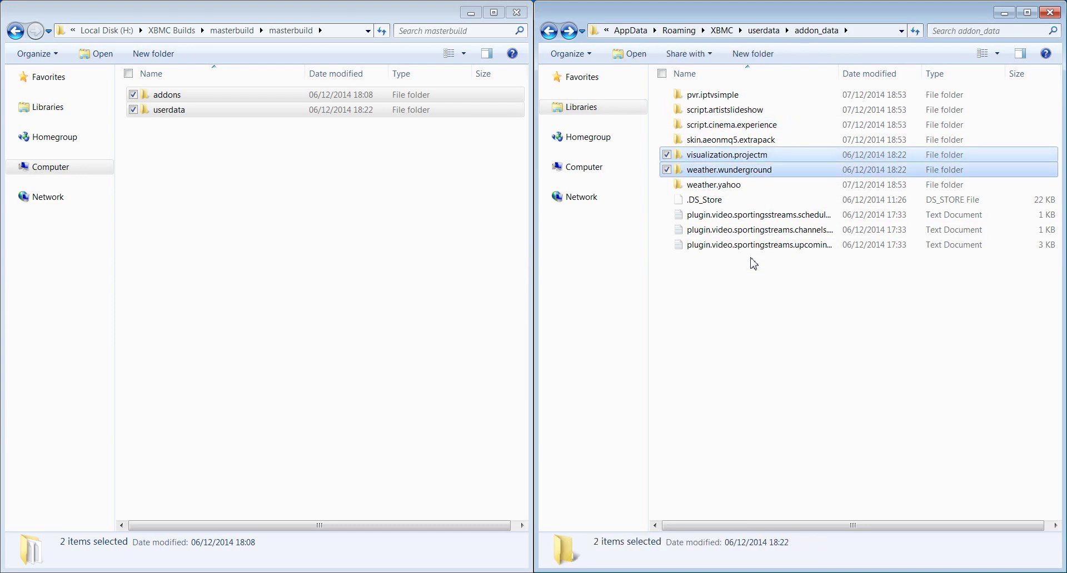
{"action": "key", "text": "shift+Down"}
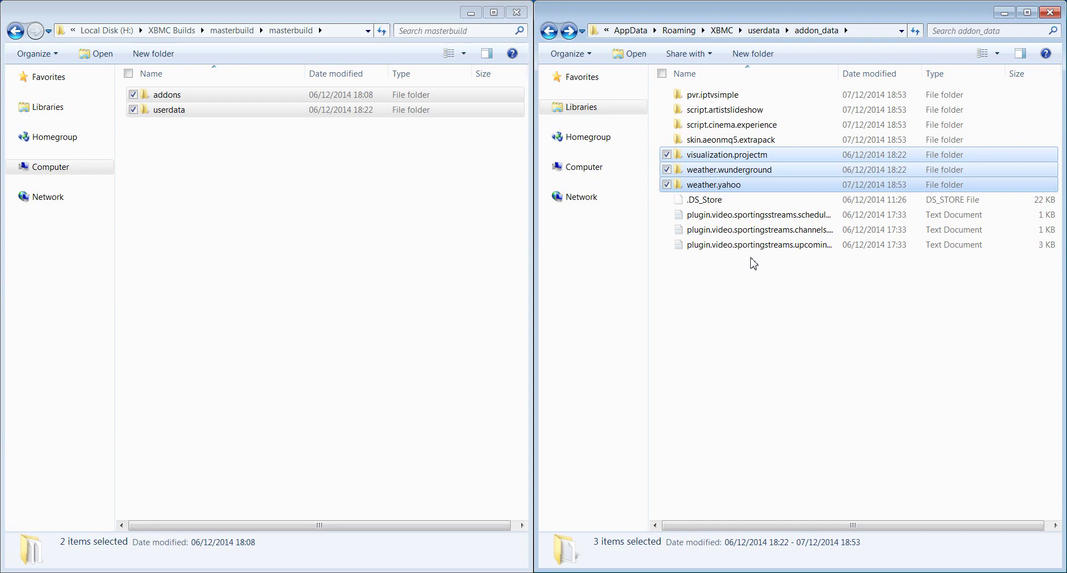
{"action": "key", "text": "shift+Up"}
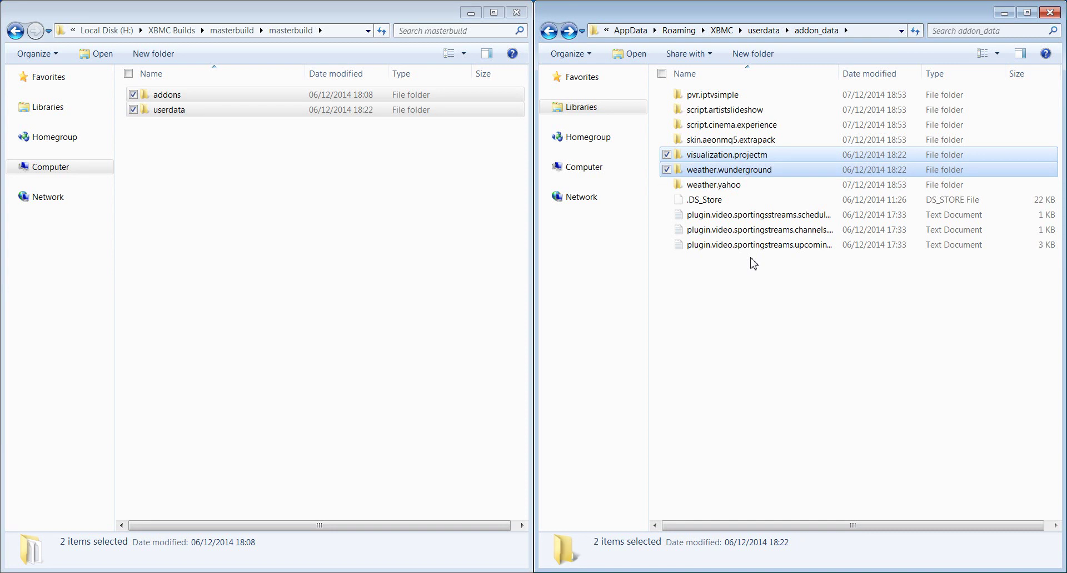
{"action": "key", "text": "Delete"}
{"action": "key", "text": "Return"}
Step: Delete .DS_Store and the three sportingstreams text files from addon_data
{"action": "key", "text": "Down"}
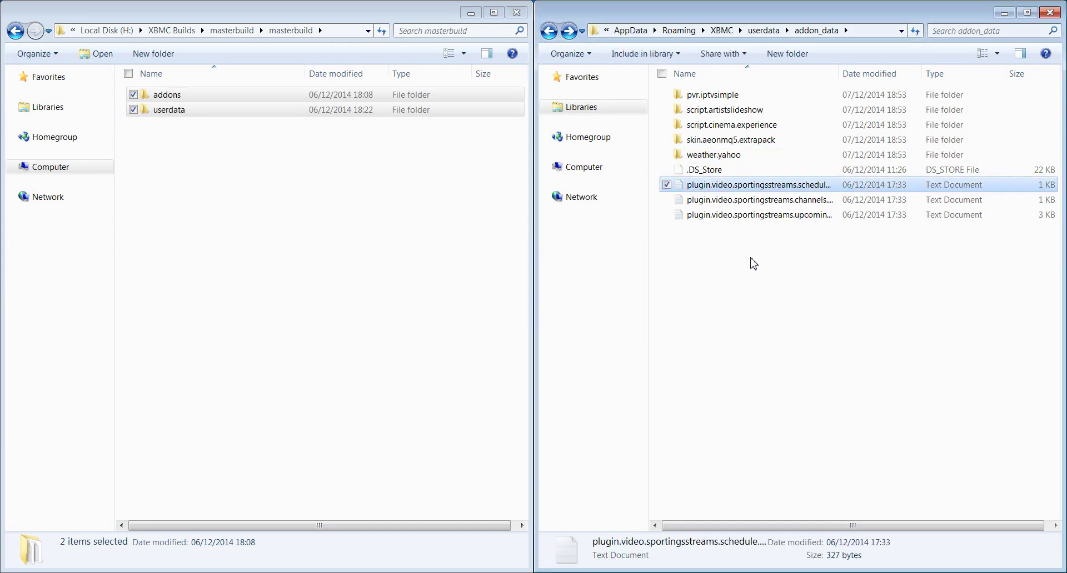
{"action": "key", "text": "Up"}
{"action": "key", "text": "shift+Down"}
{"action": "key", "text": "shift+Down"}
{"action": "key", "text": "shift+Down"}
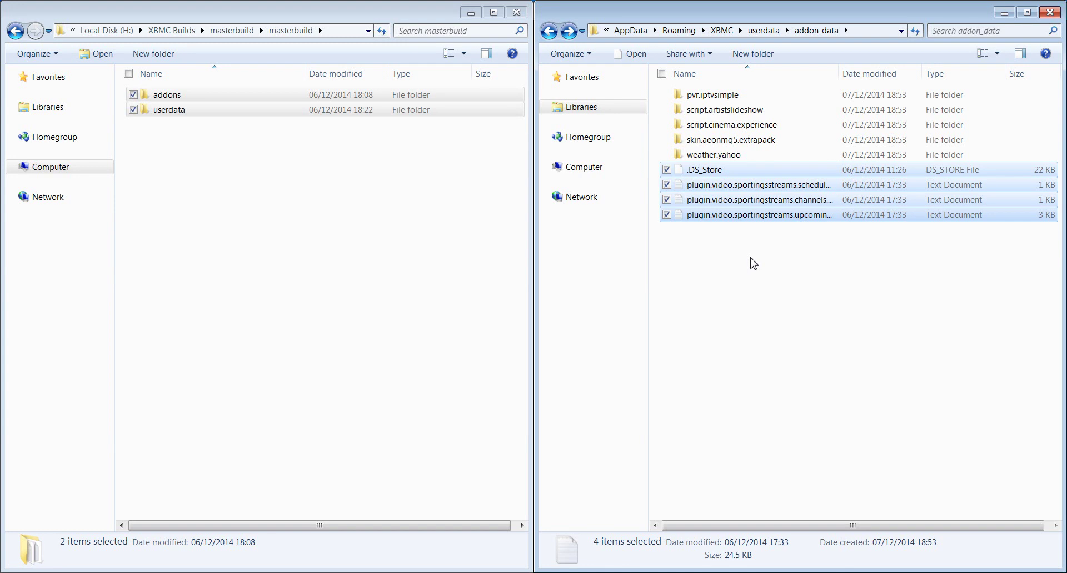
{"action": "key", "text": "Delete"}
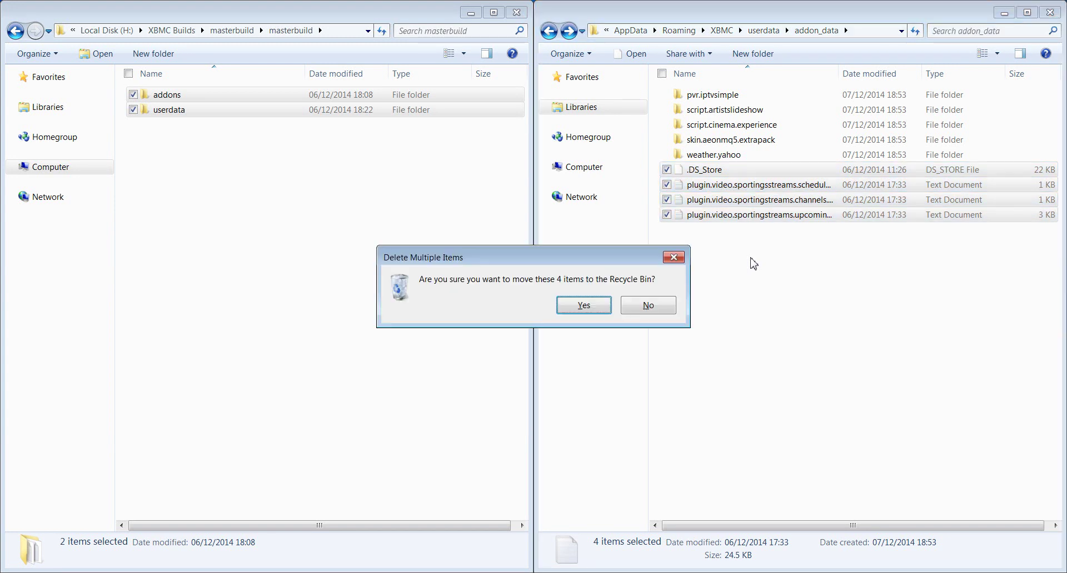
{"action": "key", "text": "Return"}
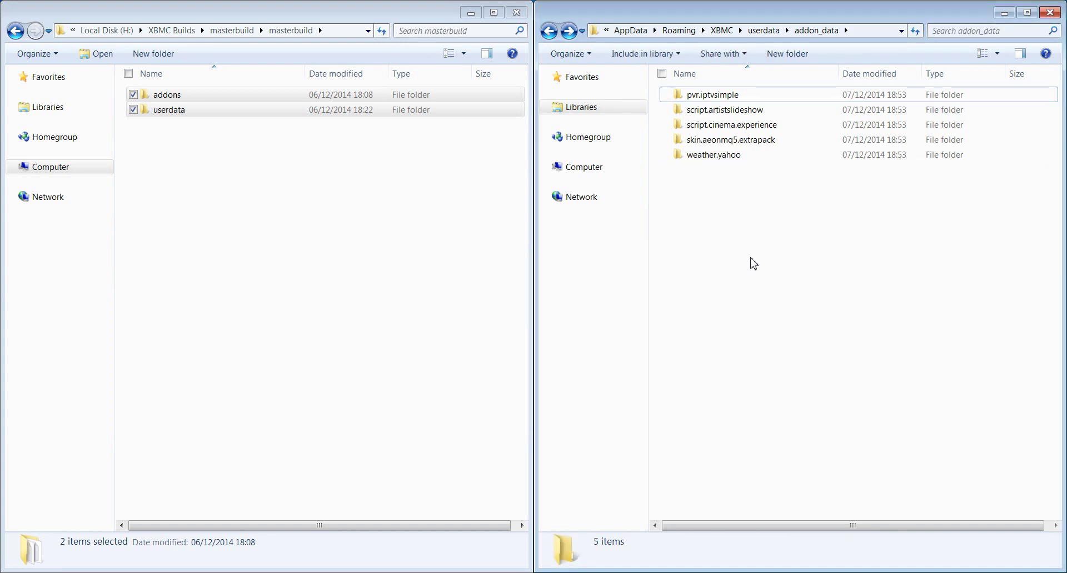
{"action": "key", "text": "Down"}
{"action": "key", "text": "Down"}
{"action": "key", "text": "Down"}
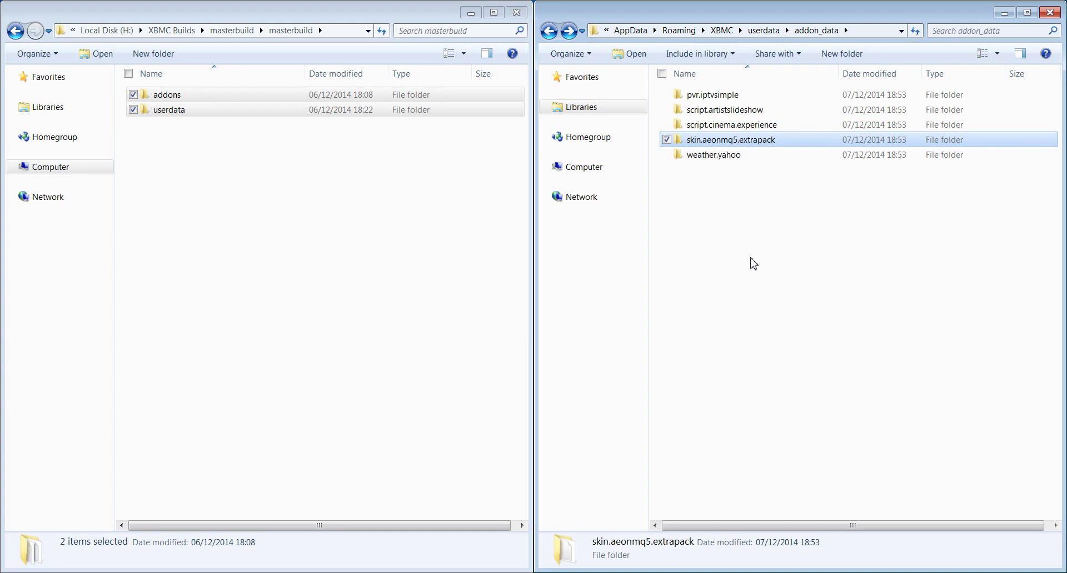
Step: Go up to userdata and delete the Thumbnails folder
{"action": "key", "text": "BackSpace"}
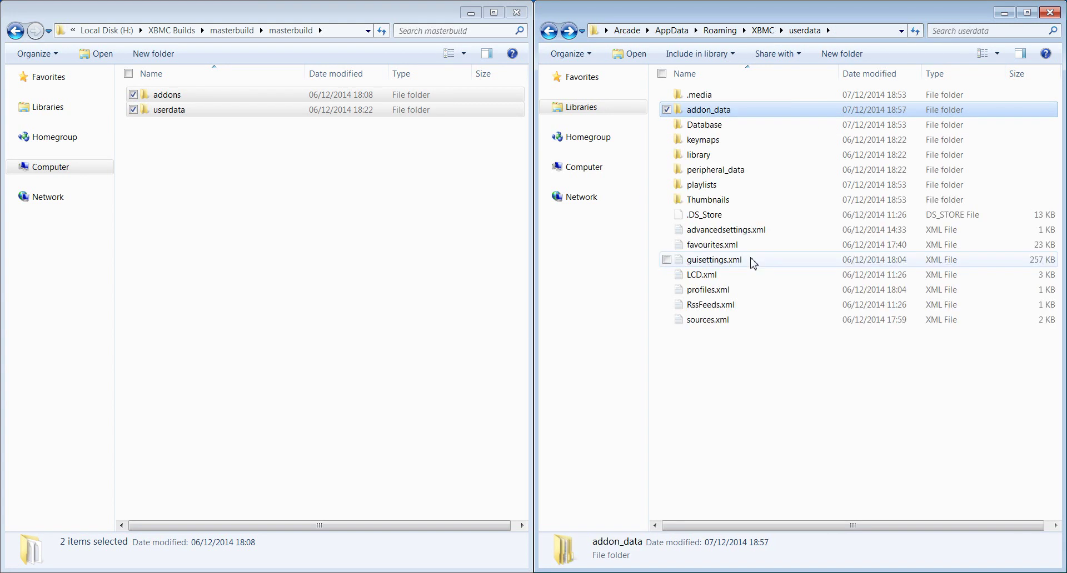
{"action": "key", "text": "Down"}
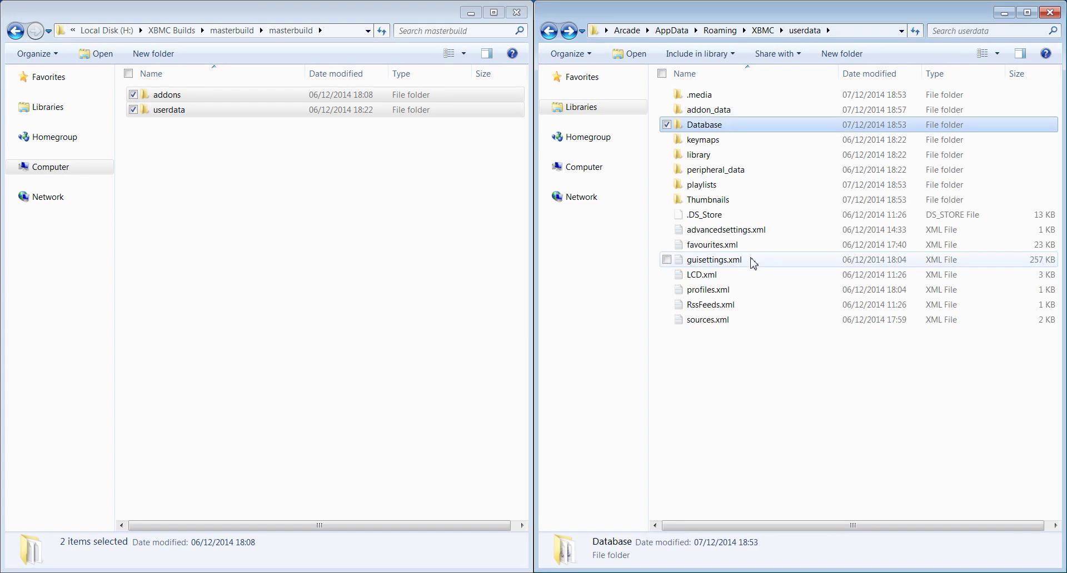
{"action": "key", "text": "Down"}
{"action": "key", "text": "Down"}
{"action": "key", "text": "Down"}
{"action": "key", "text": "Down"}
{"action": "key", "text": "Down"}
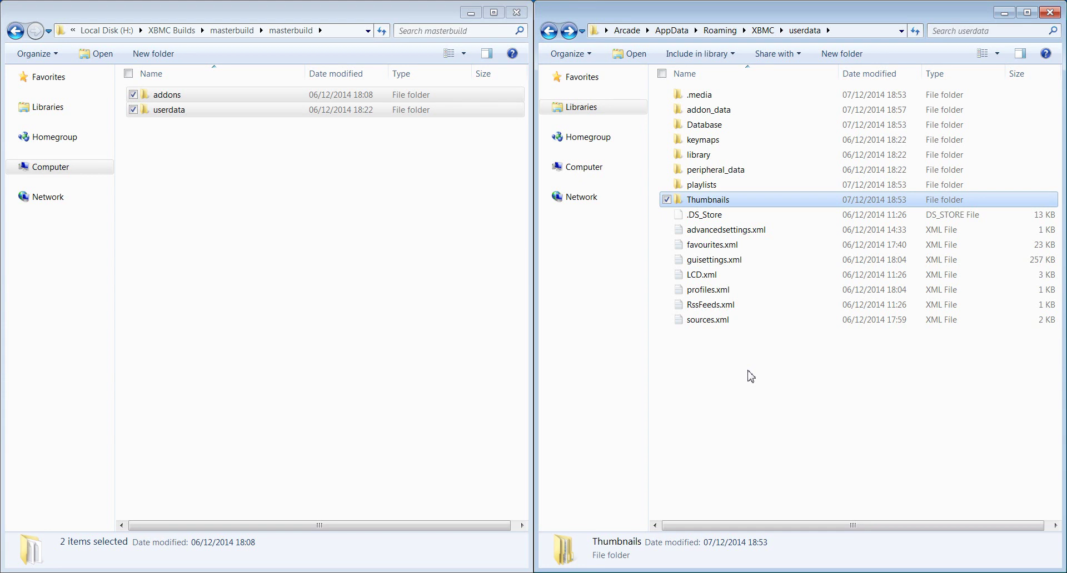
{"action": "key", "text": "Down"}
{"action": "key", "text": "Up"}
{"action": "key", "text": "Delete"}
{"action": "key", "text": "Return"}
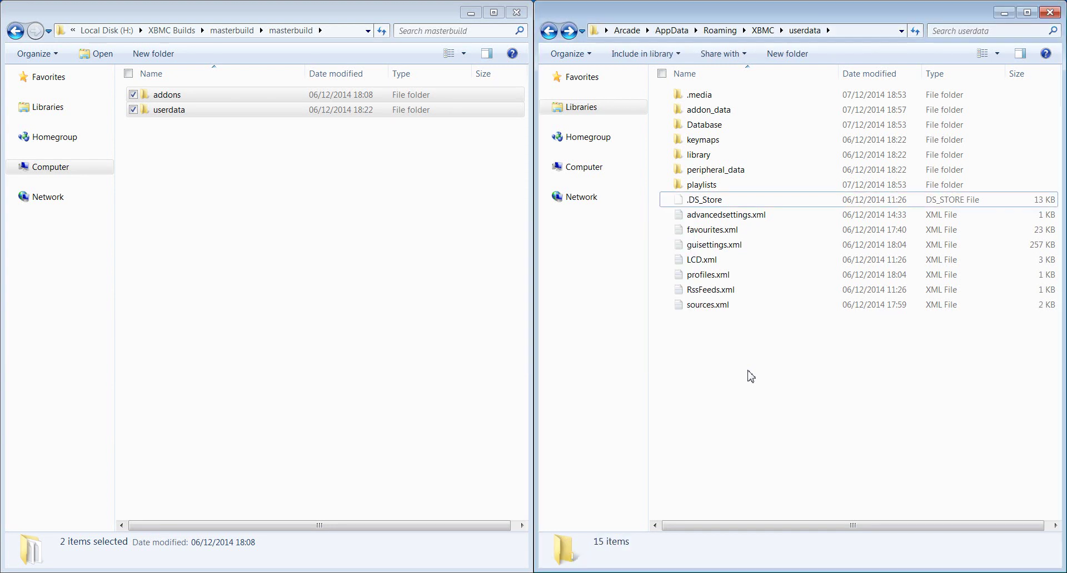
Step: Delete the .DS_Store file from userdata and move the selection to Database
{"action": "key", "text": "Down"}
{"action": "key", "text": "Down"}
{"action": "key", "text": "Down"}
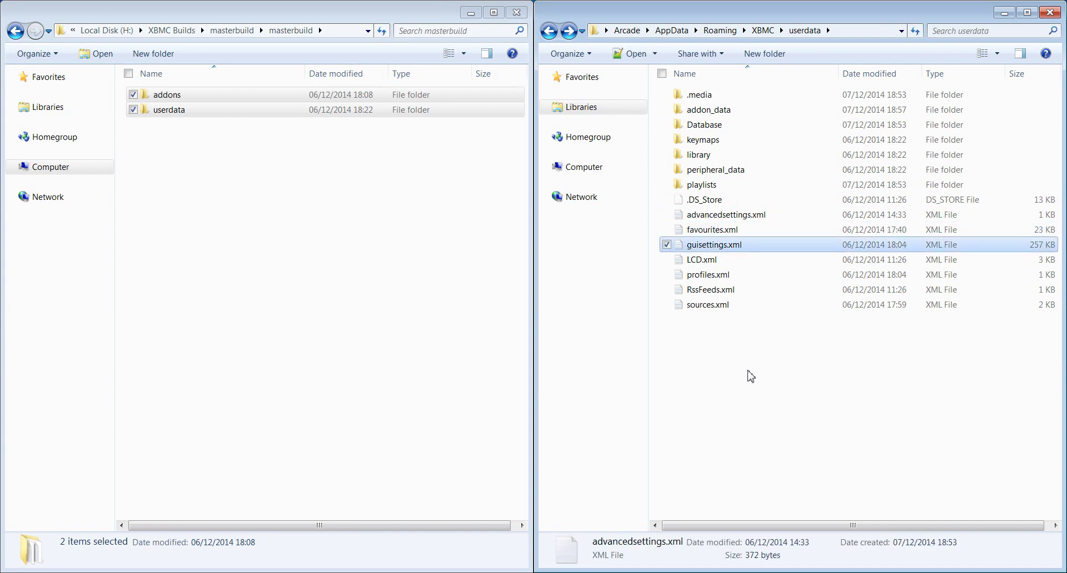
{"action": "key", "text": "Up"}
{"action": "key", "text": "Up"}
{"action": "key", "text": "Up"}
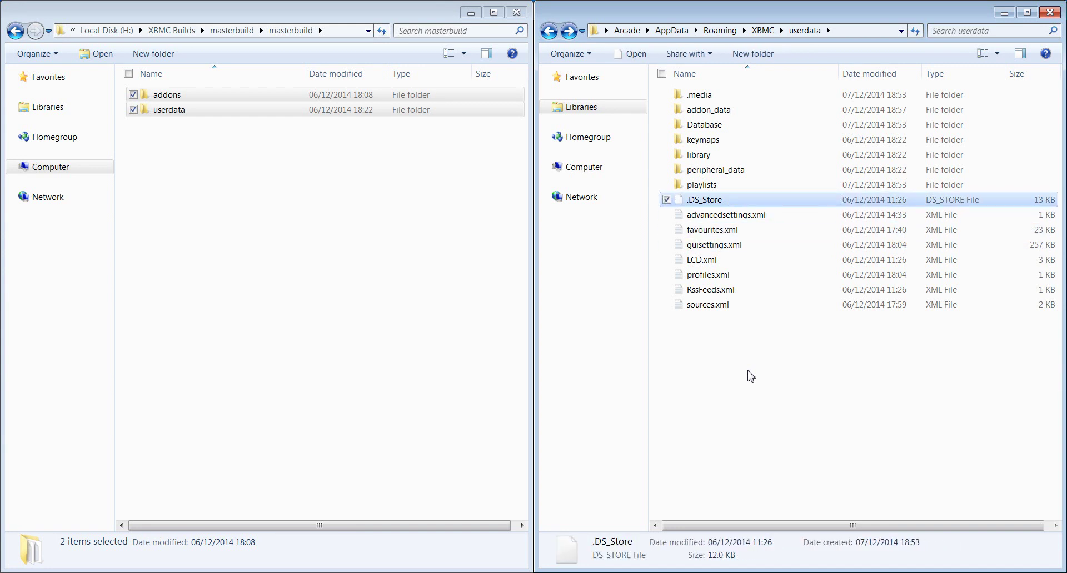
{"action": "key", "text": "Delete"}
{"action": "key", "text": "Return"}
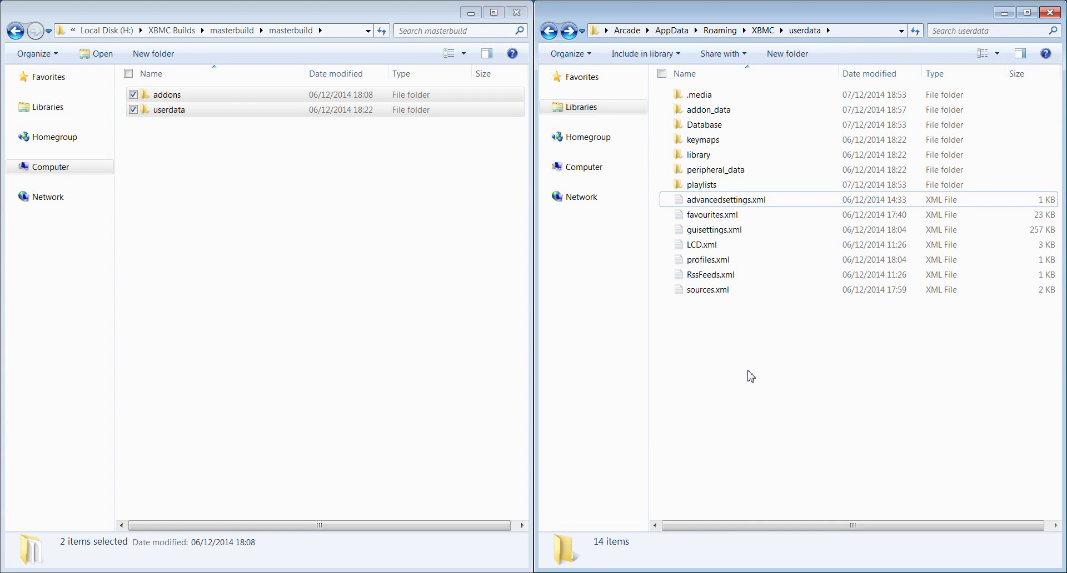
{"action": "key", "text": "Up"}
{"action": "key", "text": "Up"}
{"action": "key", "text": "Up"}
{"action": "key", "text": "Up"}
{"action": "key", "text": "Up"}
{"action": "key", "text": "Down"}
{"action": "key", "text": "Down"}
{"action": "key", "text": "Down"}
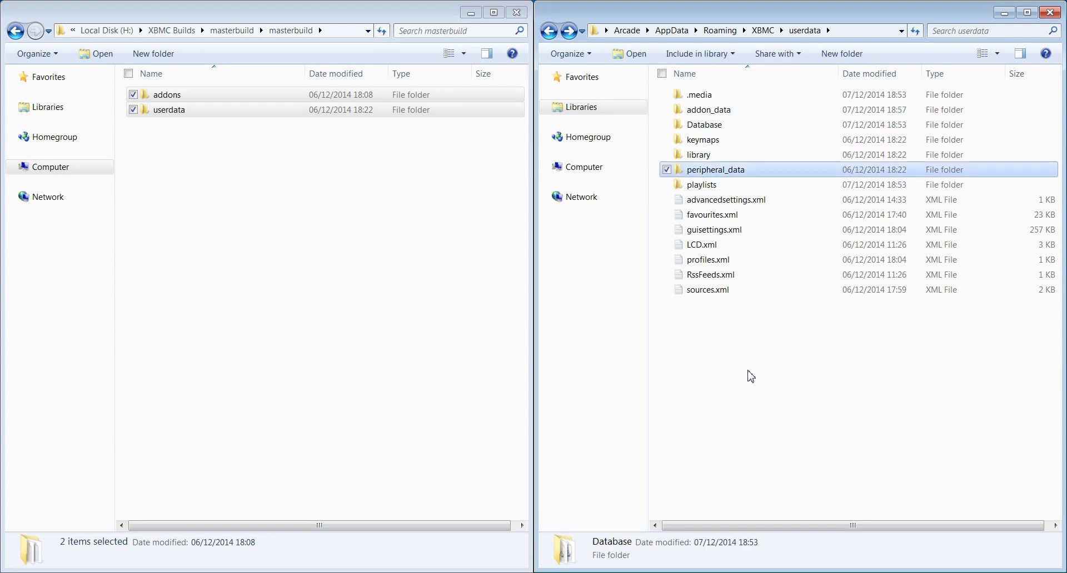
{"action": "key", "text": "Down"}
{"action": "key", "text": "Up"}
{"action": "key", "text": "Up"}
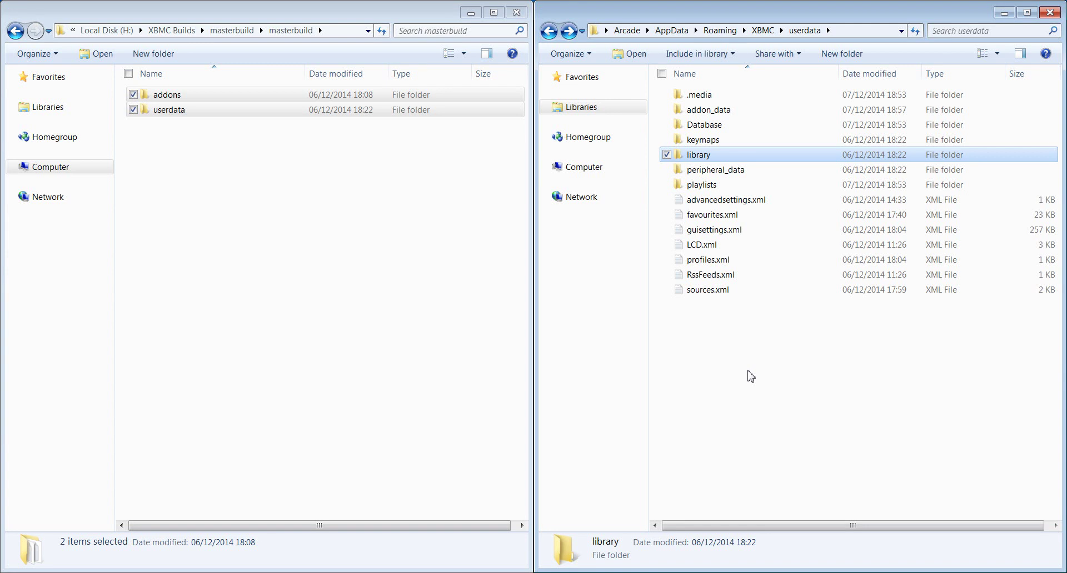
{"action": "key", "text": "Up"}
{"action": "key", "text": "Up"}
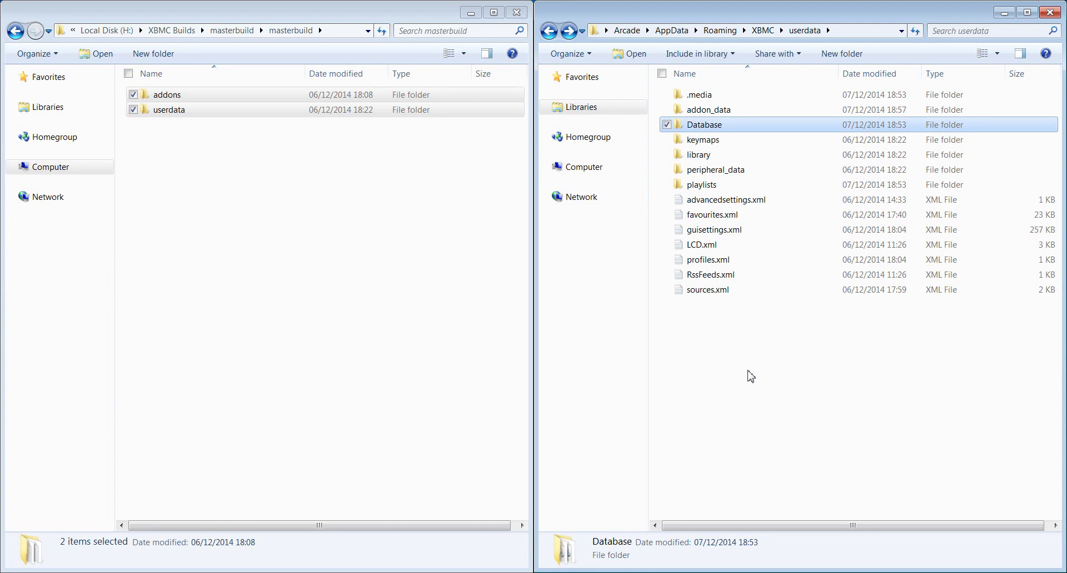
Step: Open the Database folder and delete the Textures13.db file
{"action": "key", "text": "Return"}
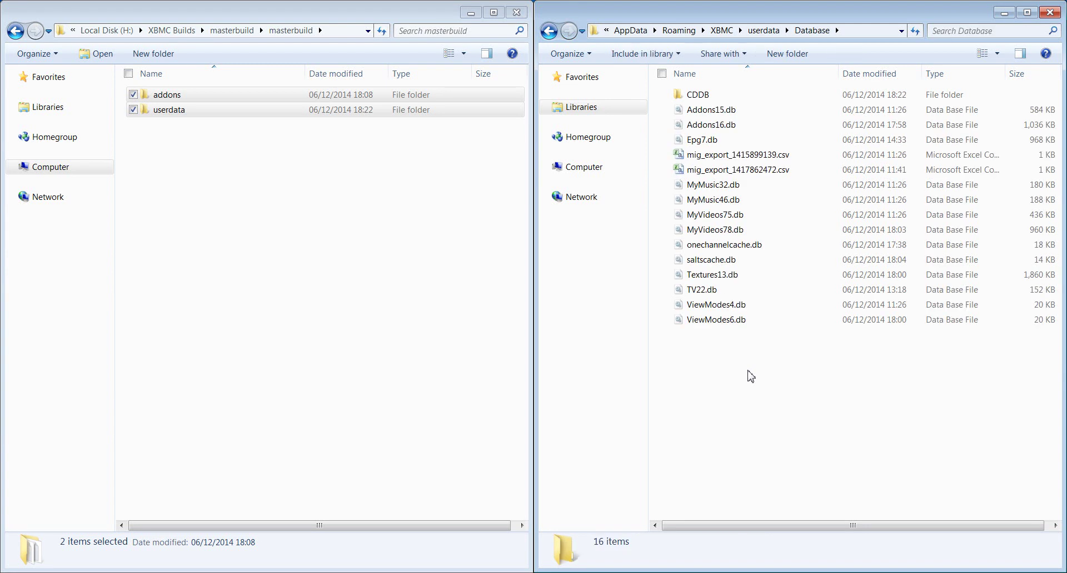
{"action": "key", "text": "Down"}
{"action": "key", "text": "Down"}
{"action": "key", "text": "Down"}
{"action": "key", "text": "Down"}
{"action": "key", "text": "Down"}
{"action": "key", "text": "Down"}
{"action": "key", "text": "Down"}
{"action": "key", "text": "Down"}
{"action": "key", "text": "Down"}
{"action": "key", "text": "Down"}
{"action": "key", "text": "Down"}
{"action": "key", "text": "Down"}
{"action": "key", "text": "Down"}
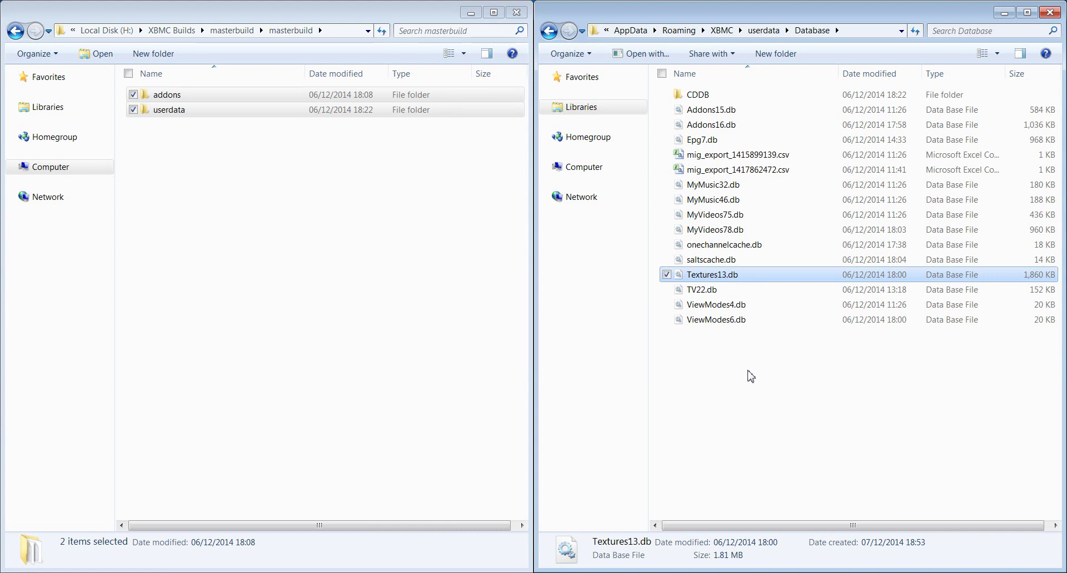
{"action": "key", "text": "Home"}
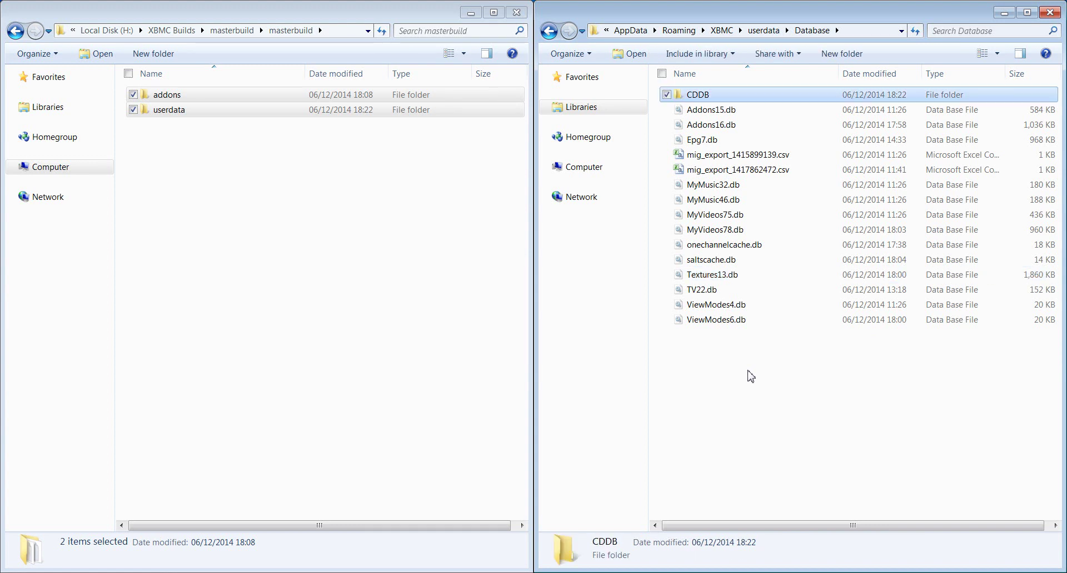
{"action": "key", "text": "Down"}
{"action": "key", "text": "Down"}
{"action": "key", "text": "Down"}
{"action": "key", "text": "Down"}
{"action": "key", "text": "Down"}
{"action": "key", "text": "Down"}
{"action": "key", "text": "Down"}
{"action": "key", "text": "Down"}
{"action": "key", "text": "Down"}
{"action": "key", "text": "Down"}
{"action": "key", "text": "Down"}
{"action": "key", "text": "Down"}
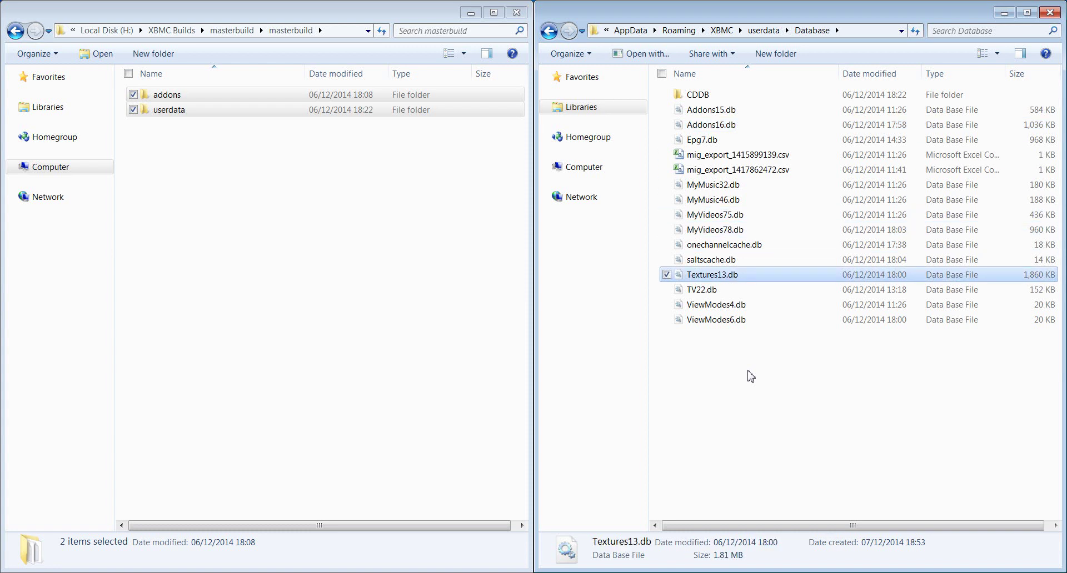
{"action": "key", "text": "Delete"}
{"action": "key", "text": "Return"}
{"action": "key", "text": "Down"}
Step: Compare Addons15.db with Addons16.db, then delete both Addons database files
{"action": "key", "text": "Up"}
{"action": "key", "text": "Up"}
{"action": "key", "text": "Up"}
{"action": "key", "text": "Up"}
{"action": "key", "text": "Up"}
{"action": "key", "text": "Up"}
{"action": "key", "text": "Up"}
{"action": "key", "text": "Up"}
{"action": "key", "text": "Up"}
{"action": "key", "text": "Up"}
{"action": "key", "text": "Up"}
{"action": "key", "text": "Up"}
{"action": "key", "text": "Up"}
{"action": "key", "text": "Down"}
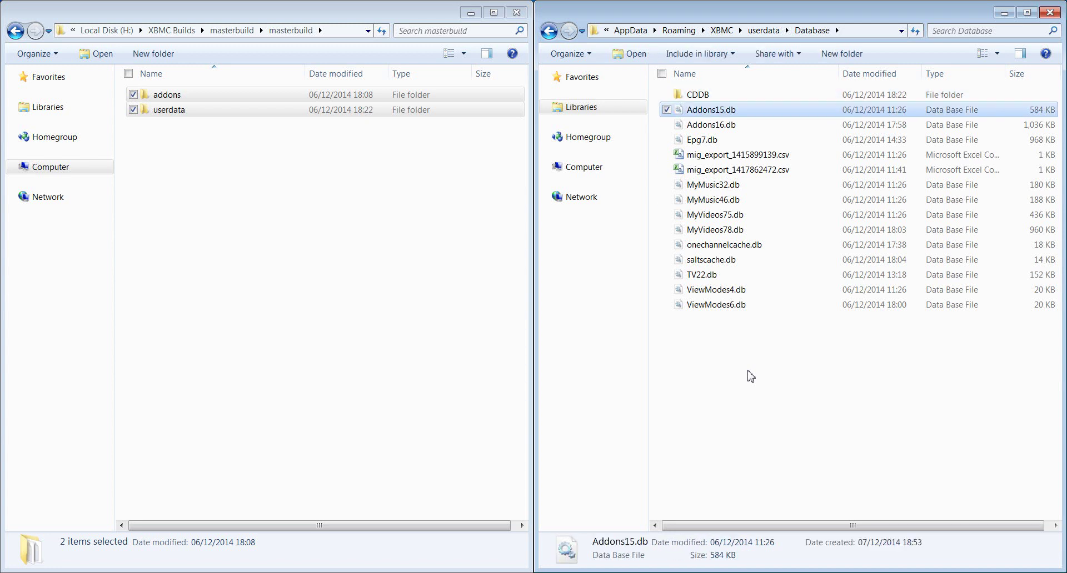
{"action": "key", "text": "Down"}
{"action": "key", "text": "Down"}
{"action": "key", "text": "Down"}
{"action": "key", "text": "Down"}
{"action": "key", "text": "Down"}
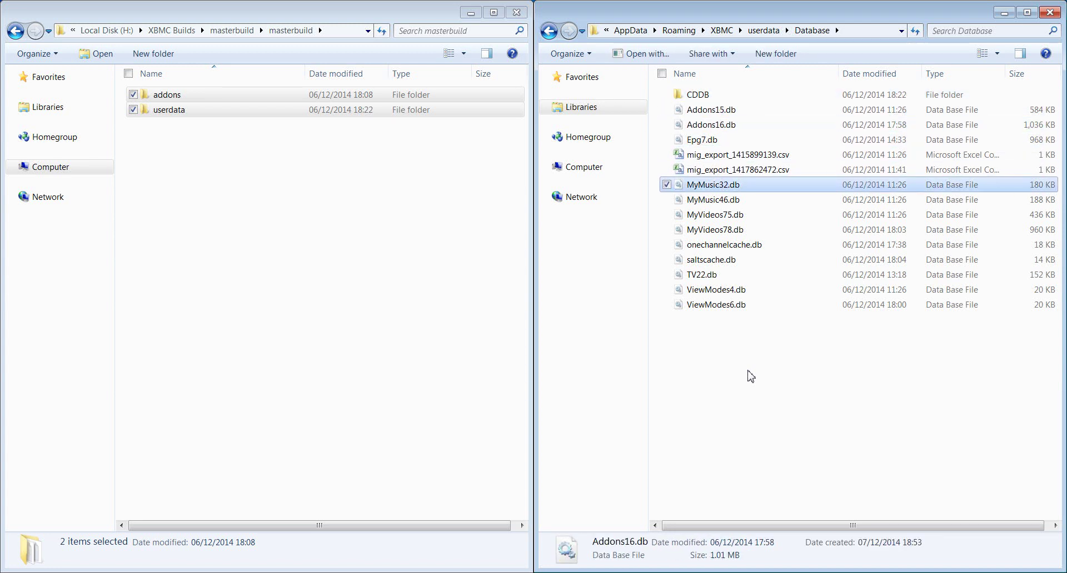
{"action": "key", "text": "Up"}
{"action": "key", "text": "Up"}
{"action": "key", "text": "Up"}
{"action": "key", "text": "Up"}
{"action": "key", "text": "Up"}
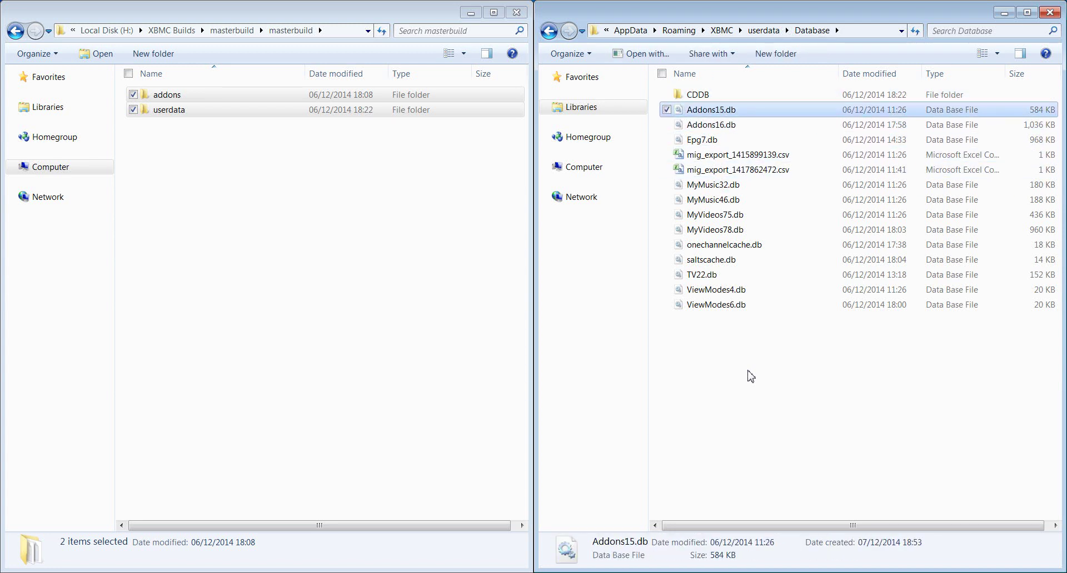
{"action": "key", "text": "Down"}
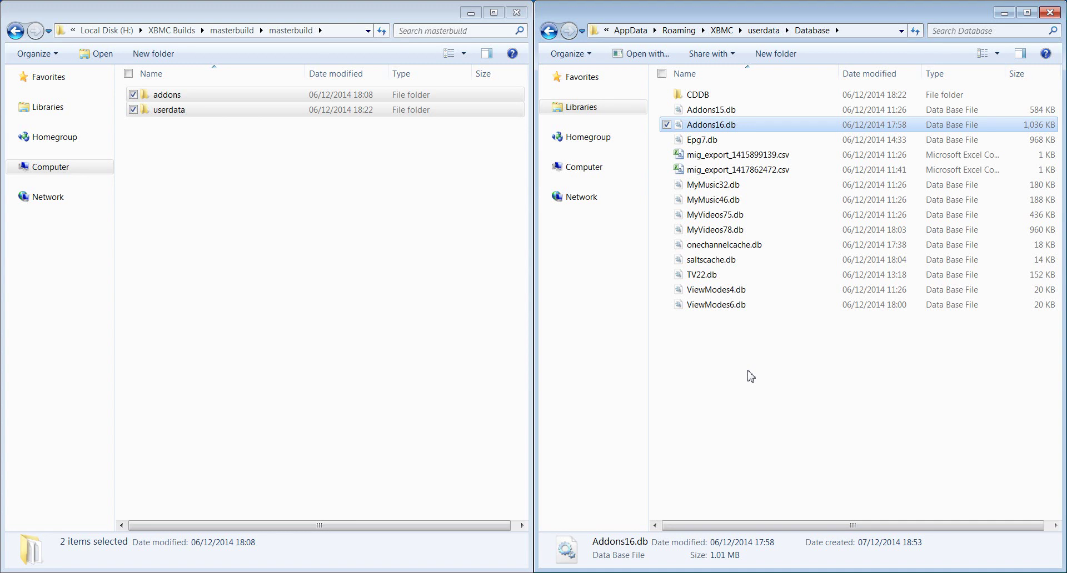
{"action": "key", "text": "Down"}
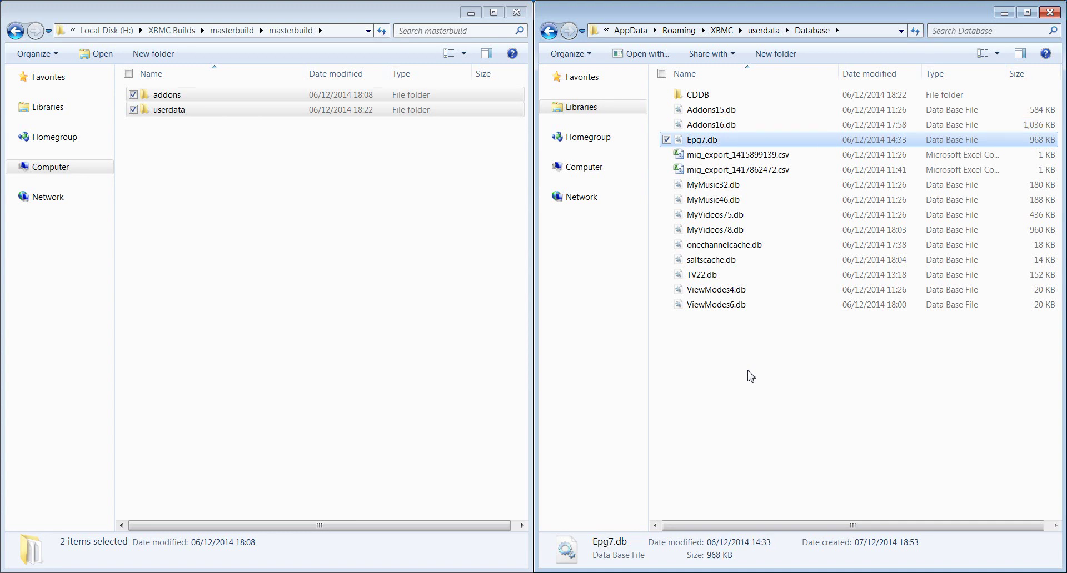
{"action": "key", "text": "Up"}
{"action": "key", "text": "Up"}
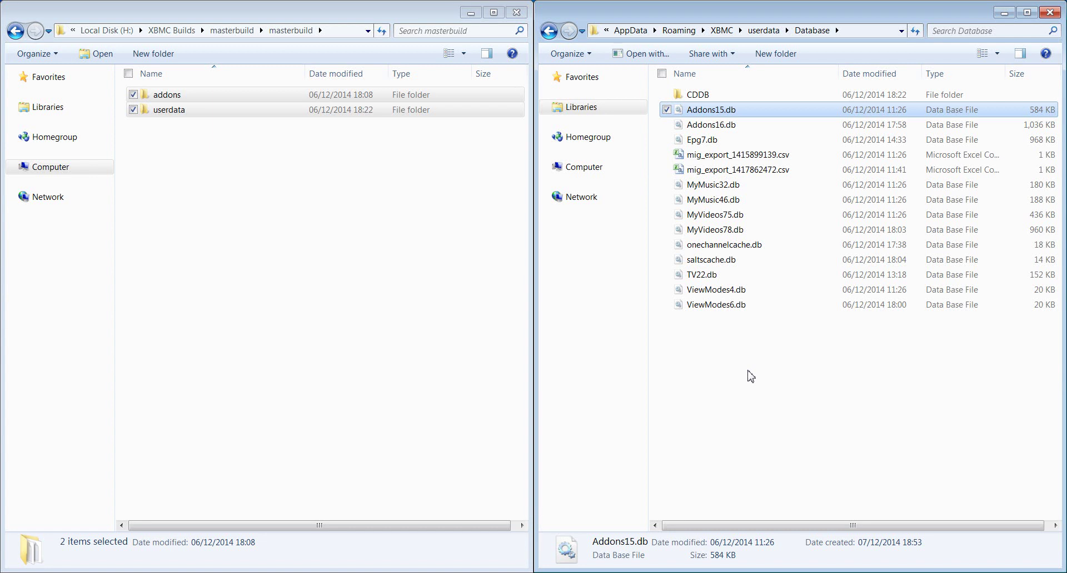
{"action": "key", "text": "Down"}
{"action": "key", "text": "Up"}
{"action": "key", "text": "Down"}
{"action": "key", "text": "Up"}
{"action": "key", "text": "Down"}
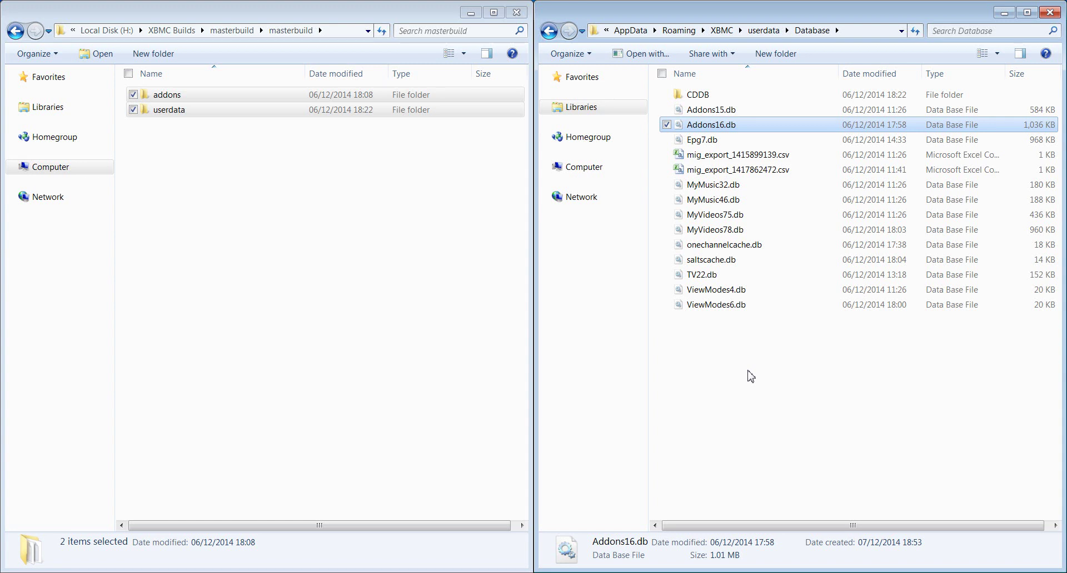
{"action": "key", "text": "Up"}
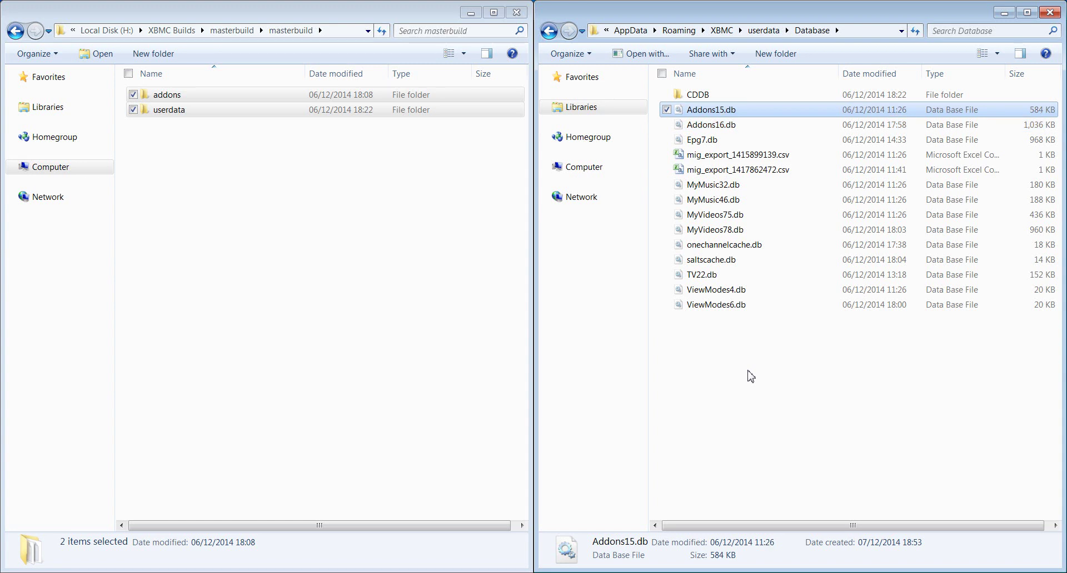
{"action": "key", "text": "Down"}
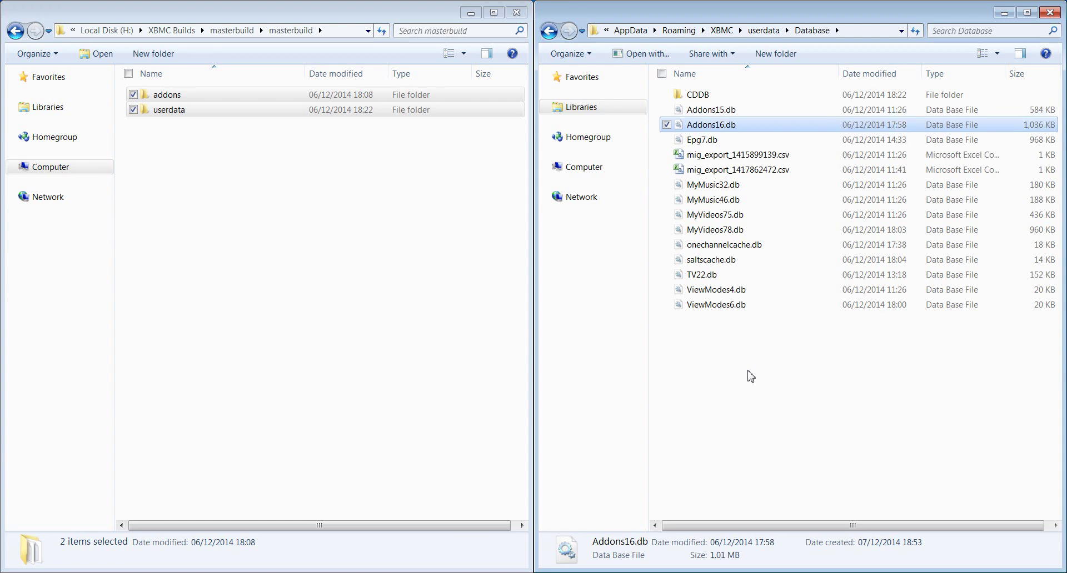
{"action": "key", "text": "Up"}
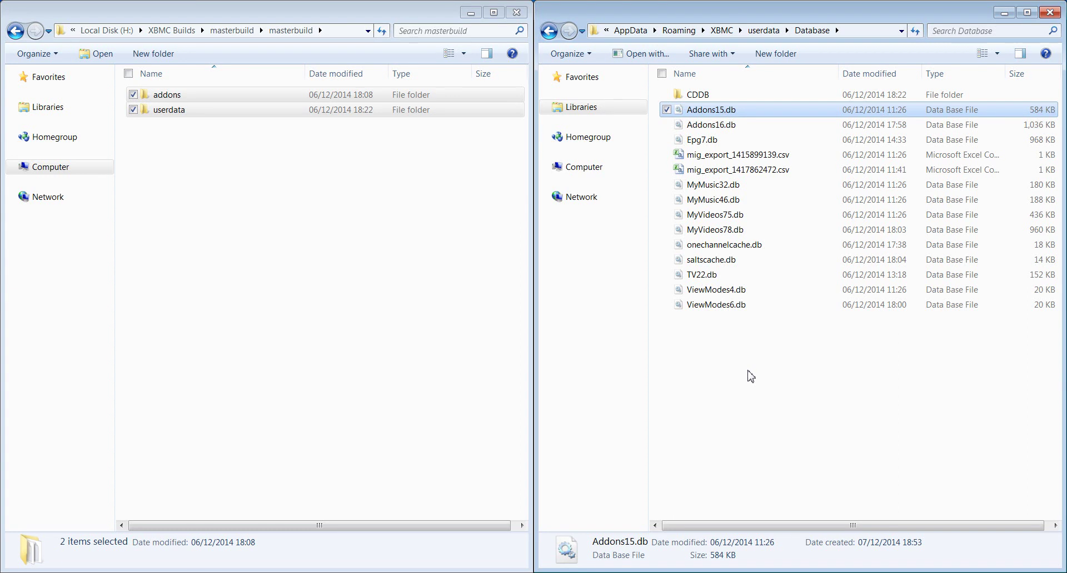
{"action": "key", "text": "Down"}
{"action": "key", "text": "shift+Up"}
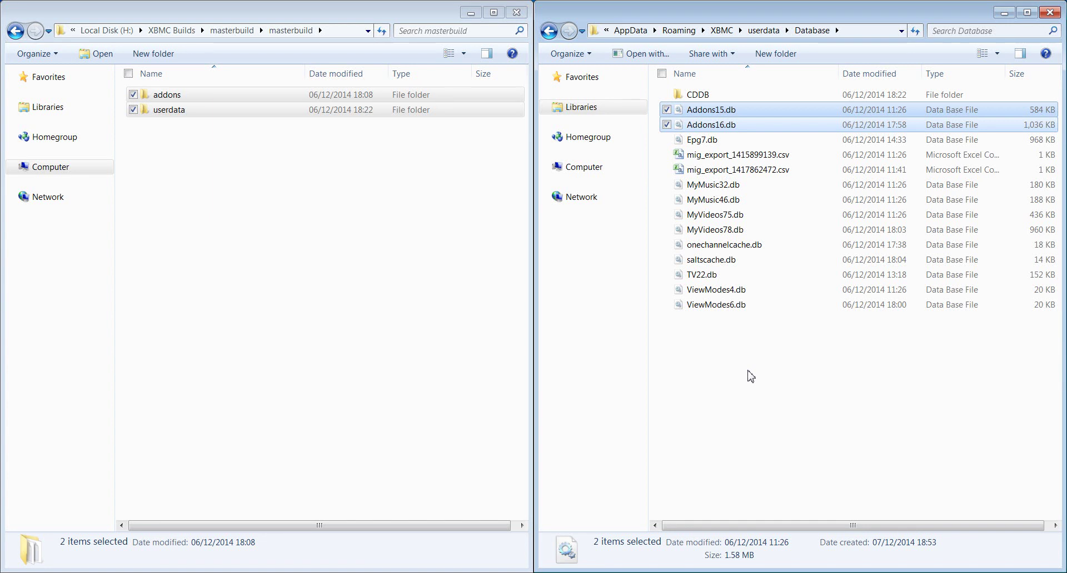
{"action": "key", "text": "Delete"}
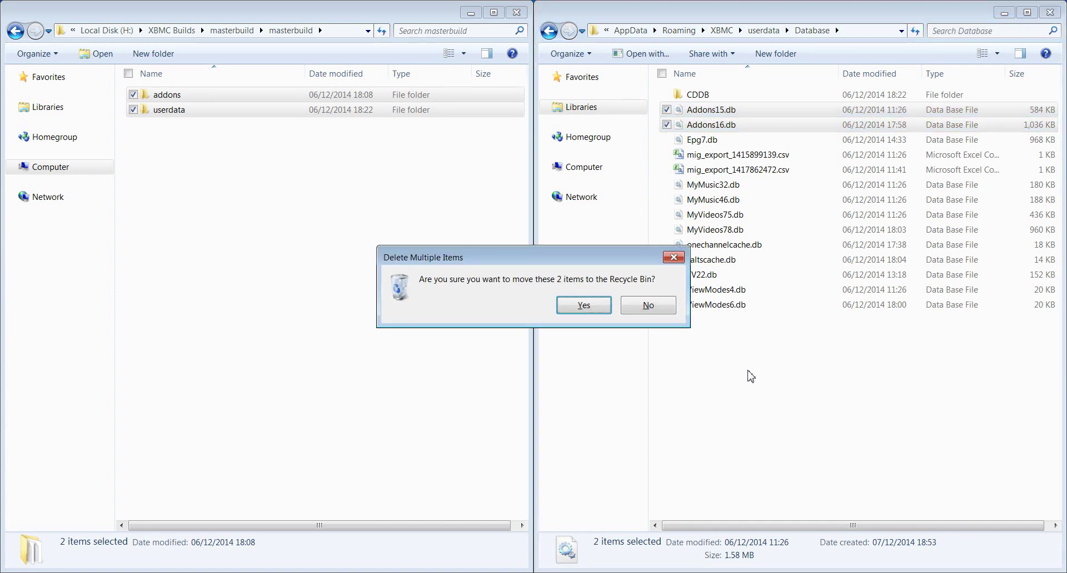
{"action": "key", "text": "Return"}
Step: Select both mig_export csv files and delete them
{"action": "key", "text": "Down"}
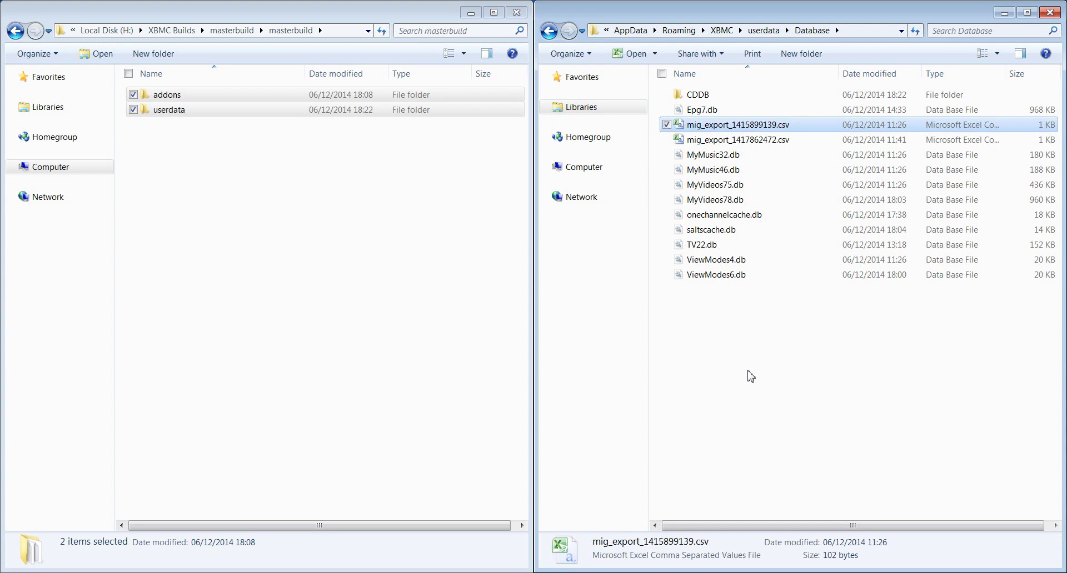
{"action": "key", "text": "shift+Down"}
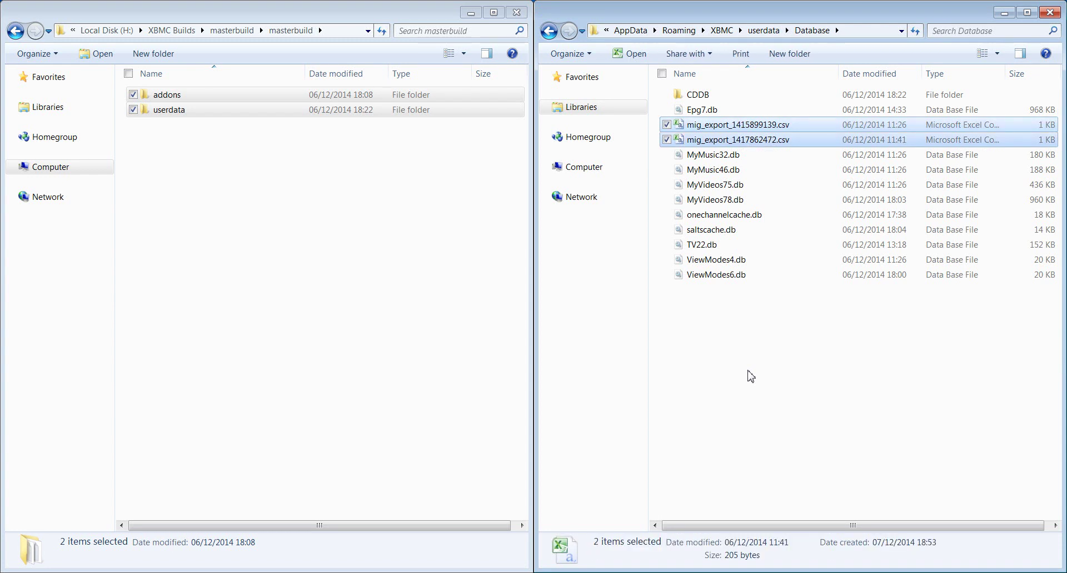
{"action": "key", "text": "Delete"}
Step: Confirm deleting the mig_export csv files and look over MyMusic46.db and MyVideos75.db
{"action": "key", "text": "Return"}
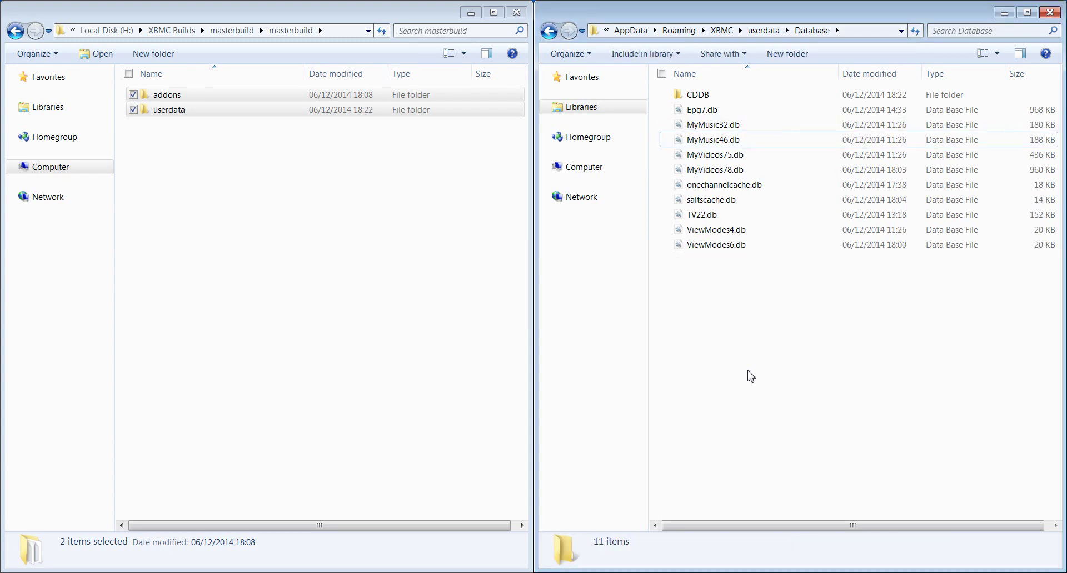
{"action": "key", "text": "Up"}
{"action": "key", "text": "Up"}
{"action": "key", "text": "Down"}
{"action": "key", "text": "Down"}
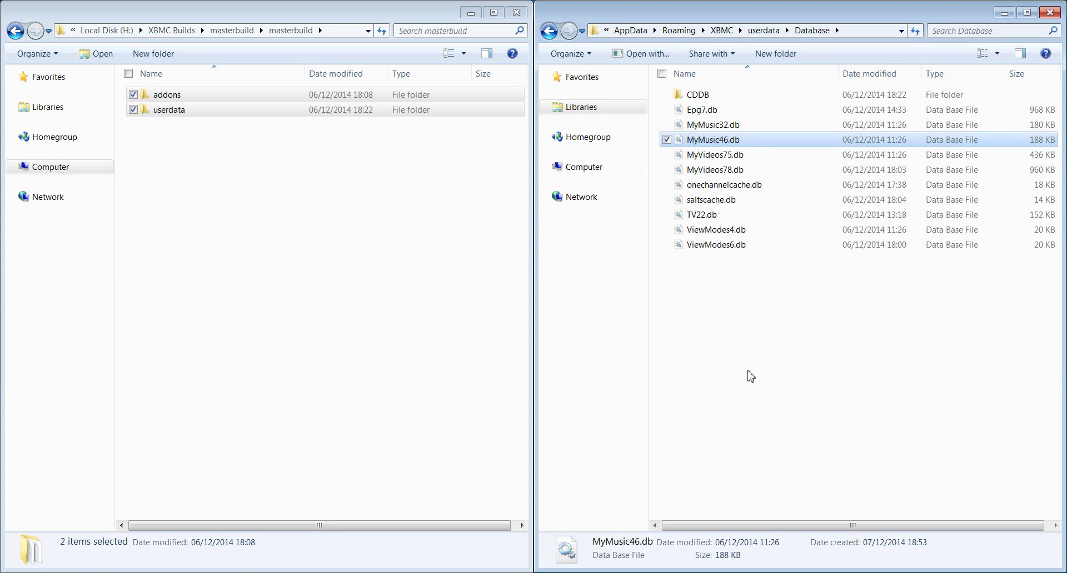
{"action": "key", "text": "Down"}
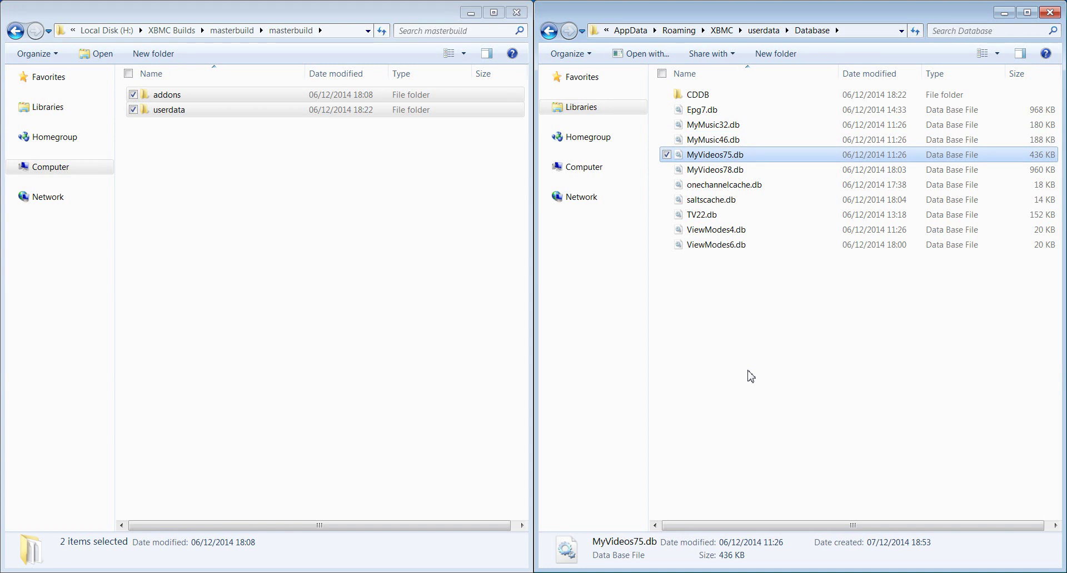
{"action": "key", "text": "Down"}
{"action": "key", "text": "Down"}
{"action": "key", "text": "Down"}
{"action": "key", "text": "Down"}
{"action": "key", "text": "Down"}
{"action": "key", "text": "Down"}
Step: Review the remaining .db files, from Epg7.db to ViewModes6.db, keeping them all
{"action": "key", "text": "Up"}
{"action": "key", "text": "Up"}
{"action": "key", "text": "Up"}
{"action": "key", "text": "Up"}
{"action": "key", "text": "Up"}
{"action": "key", "text": "Up"}
{"action": "key", "text": "Up"}
{"action": "key", "text": "Up"}
{"action": "key", "text": "Up"}
{"action": "key", "text": "Down"}
{"action": "key", "text": "Down"}
{"action": "key", "text": "Down"}
{"action": "key", "text": "Down"}
{"action": "key", "text": "Up"}
{"action": "key", "text": "Up"}
{"action": "key", "text": "Up"}
{"action": "key", "text": "Up"}
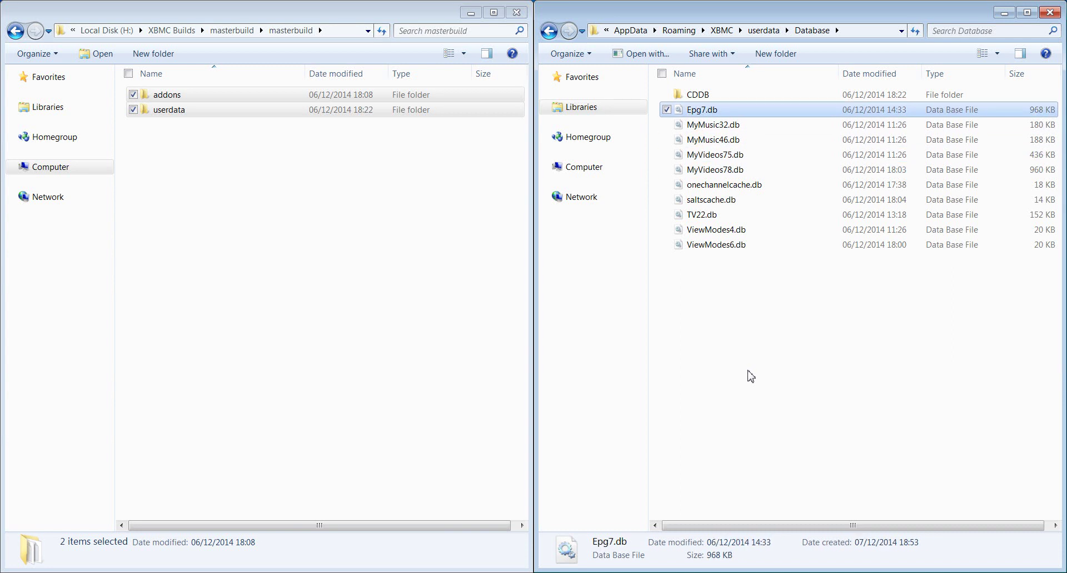
{"action": "key", "text": "Down"}
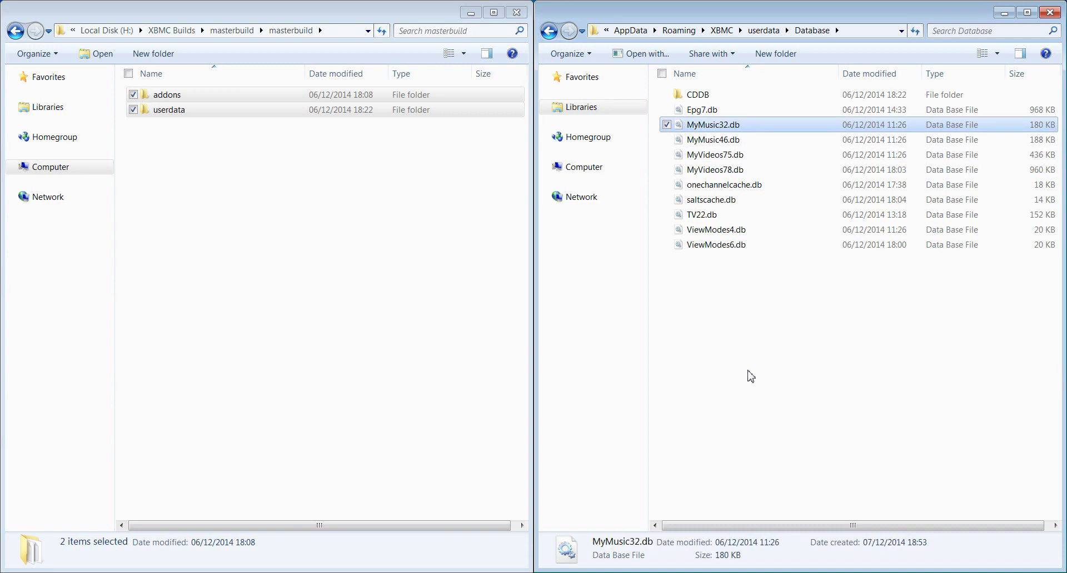
{"action": "key", "text": "Down"}
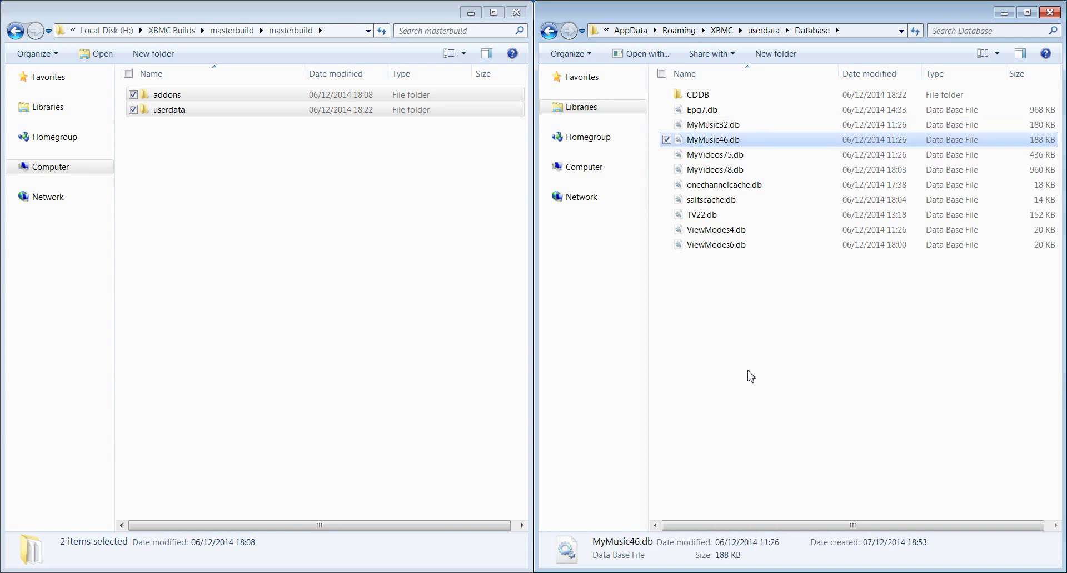
{"action": "key", "text": "Up"}
{"action": "key", "text": "Up"}
{"action": "key", "text": "Down"}
{"action": "key", "text": "Down"}
{"action": "key", "text": "Down"}
{"action": "key", "text": "Down"}
{"action": "key", "text": "Up"}
{"action": "key", "text": "Up"}
{"action": "key", "text": "Up"}
{"action": "key", "text": "Down"}
{"action": "key", "text": "Down"}
{"action": "key", "text": "Down"}
{"action": "key", "text": "Down"}
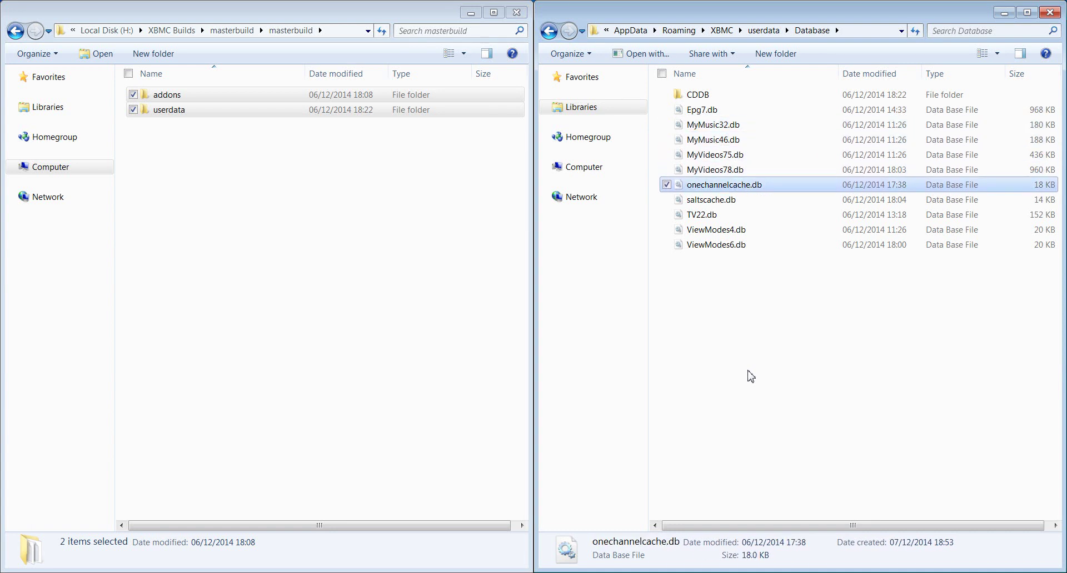
{"action": "key", "text": "Up"}
{"action": "key", "text": "Up"}
{"action": "key", "text": "Up"}
{"action": "key", "text": "Up"}
{"action": "key", "text": "Down"}
{"action": "key", "text": "Down"}
{"action": "key", "text": "Down"}
{"action": "key", "text": "Down"}
{"action": "key", "text": "Down"}
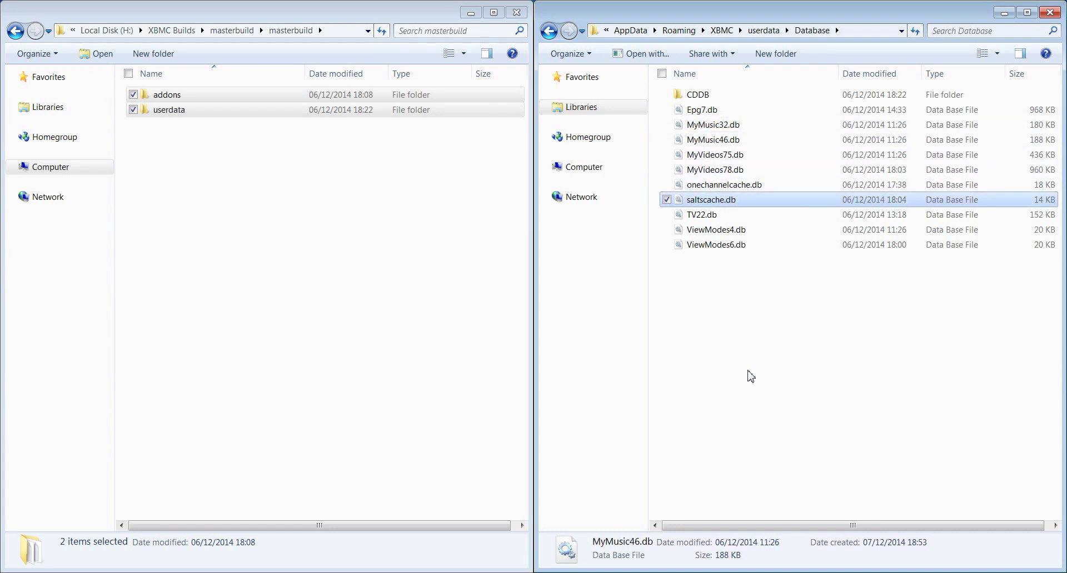
{"action": "key", "text": "Down"}
{"action": "key", "text": "Down"}
{"action": "key", "text": "Up"}
{"action": "key", "text": "Up"}
{"action": "key", "text": "Up"}
{"action": "key", "text": "Up"}
{"action": "key", "text": "Up"}
{"action": "key", "text": "Up"}
{"action": "key", "text": "Down"}
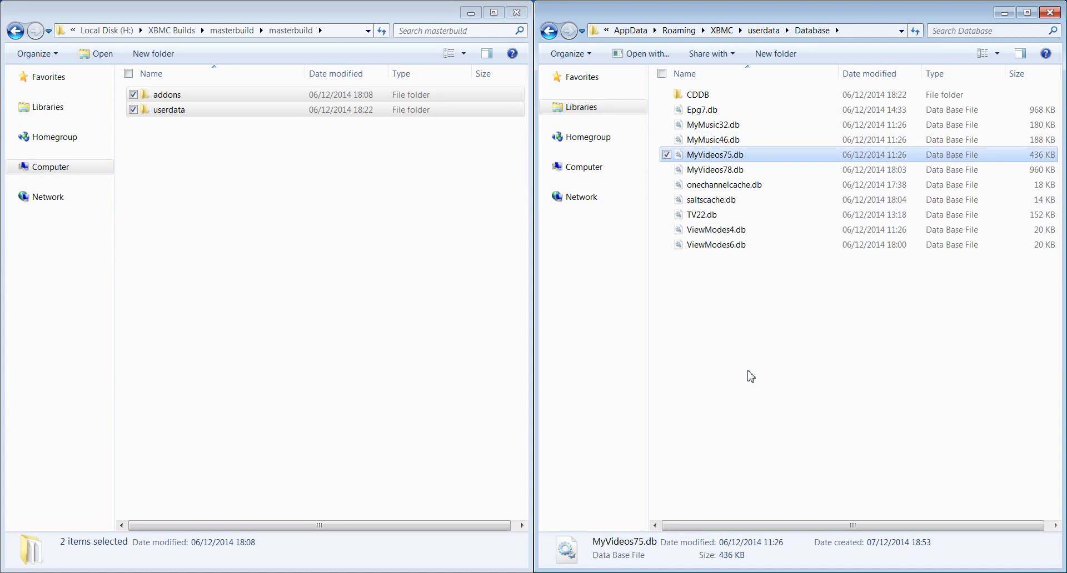
{"action": "key", "text": "Down"}
{"action": "key", "text": "Down"}
{"action": "key", "text": "Up"}
{"action": "key", "text": "Up"}
{"action": "key", "text": "Up"}
{"action": "key", "text": "Up"}
{"action": "key", "text": "Up"}
{"action": "key", "text": "Up"}
{"action": "key", "text": "Down"}
{"action": "key", "text": "Down"}
{"action": "key", "text": "Down"}
{"action": "key", "text": "Down"}
{"action": "key", "text": "Down"}
{"action": "key", "text": "Down"}
{"action": "key", "text": "Down"}
{"action": "key", "text": "Down"}
{"action": "key", "text": "Down"}
{"action": "key", "text": "Down"}
{"action": "key", "text": "Up"}
{"action": "key", "text": "Up"}
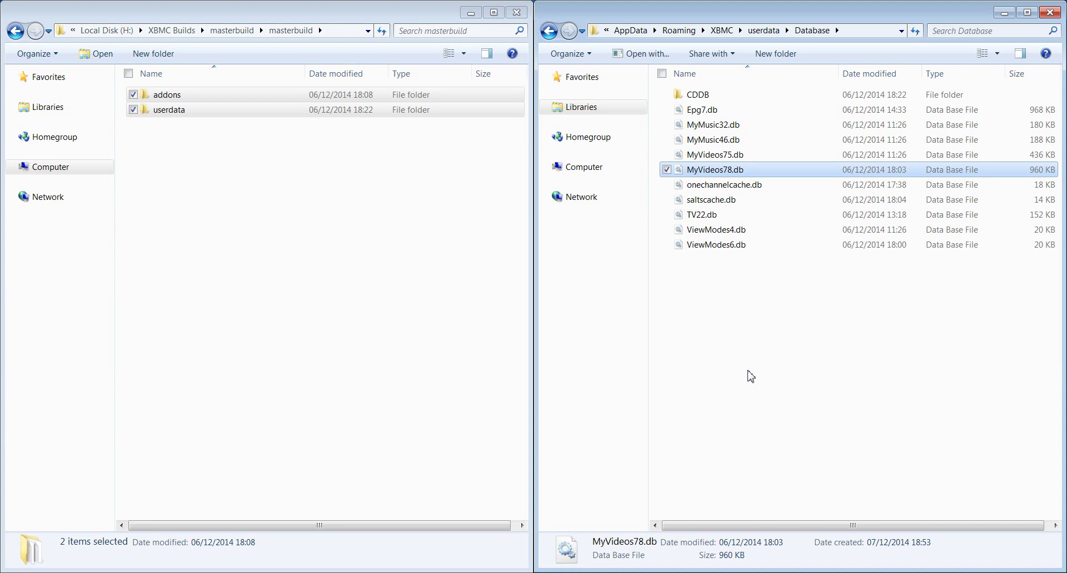
{"action": "key", "text": "Up"}
{"action": "key", "text": "Up"}
{"action": "key", "text": "Up"}
{"action": "key", "text": "Up"}
{"action": "key", "text": "Up"}
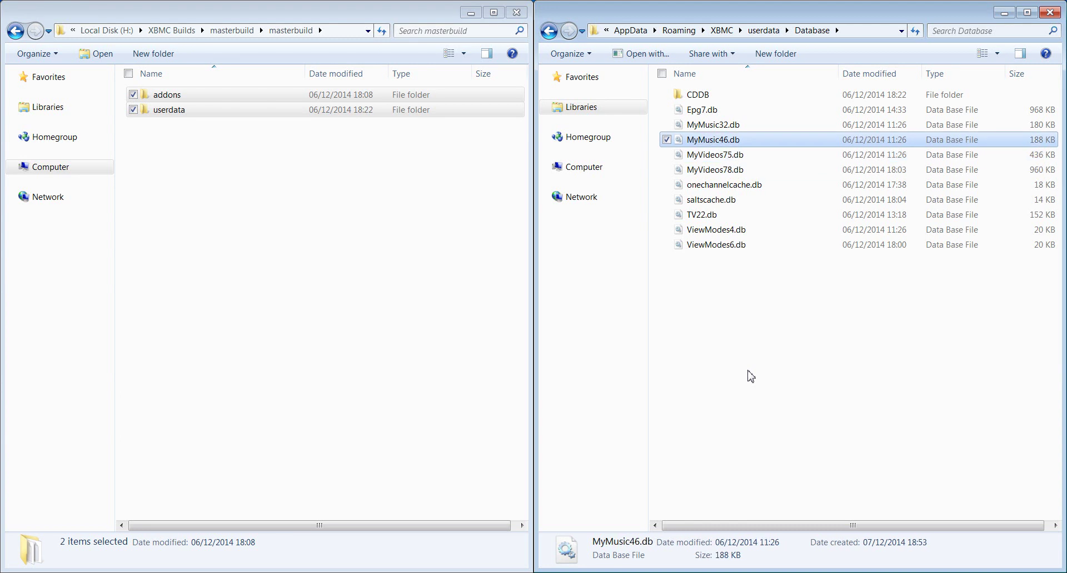
{"action": "key", "text": "Down"}
{"action": "key", "text": "Down"}
{"action": "key", "text": "Down"}
{"action": "key", "text": "Down"}
{"action": "key", "text": "Down"}
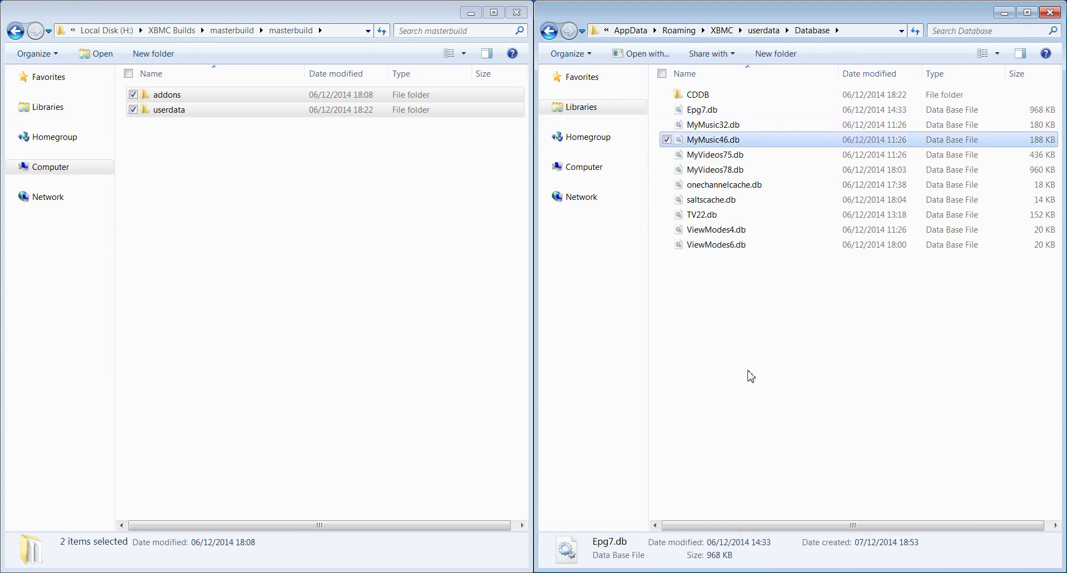
{"action": "key", "text": "Up"}
{"action": "key", "text": "Up"}
{"action": "key", "text": "Up"}
{"action": "key", "text": "Down"}
{"action": "key", "text": "Down"}
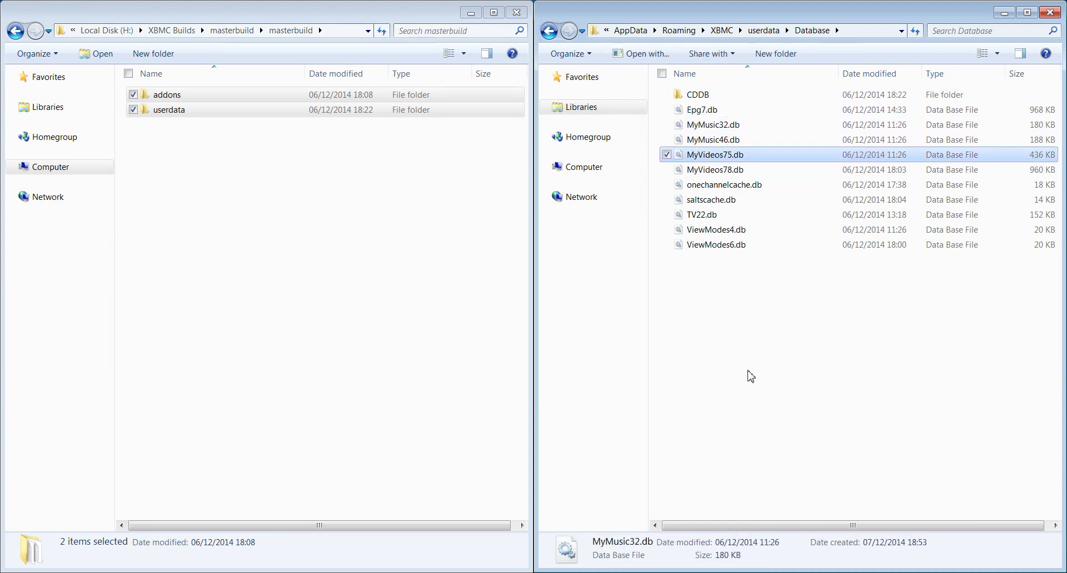
Step: Return to userdata, then go up to the XBMC folder holding addons and userdata
{"action": "key", "text": "BackSpace"}
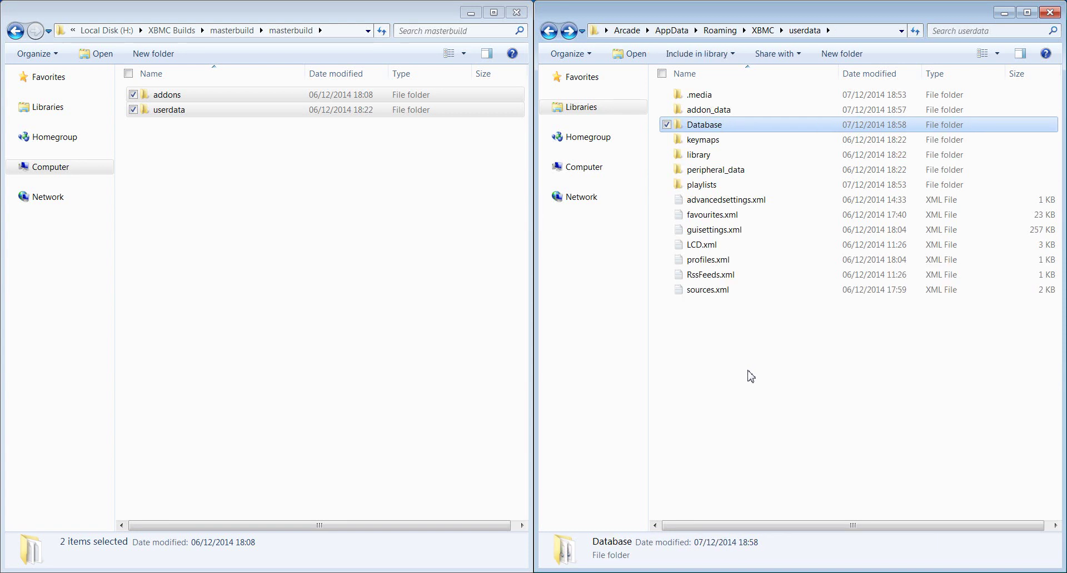
{"action": "key", "text": "Up"}
{"action": "key", "text": "Up"}
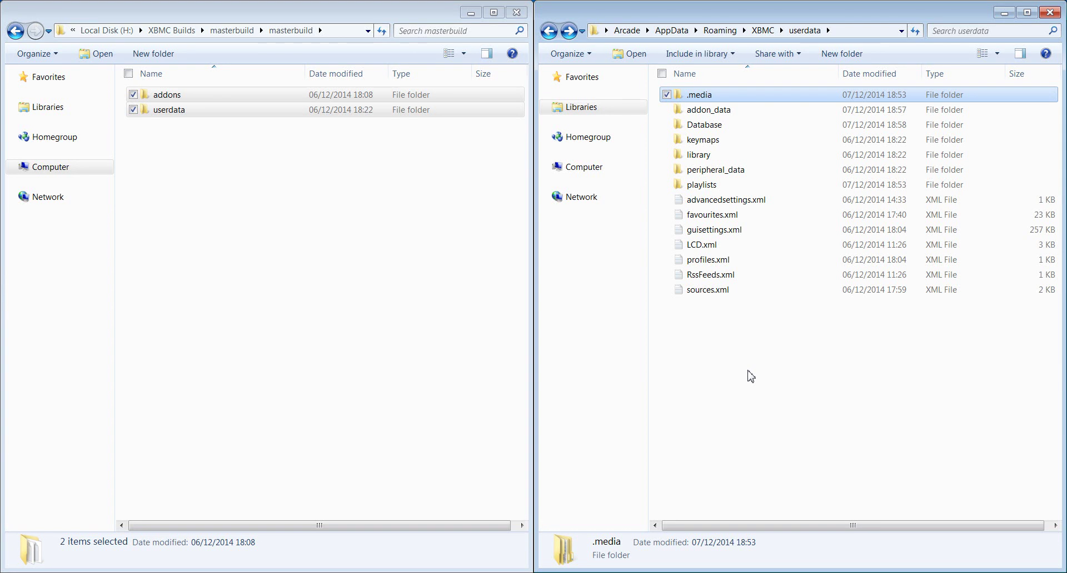
{"action": "key", "text": "BackSpace"}
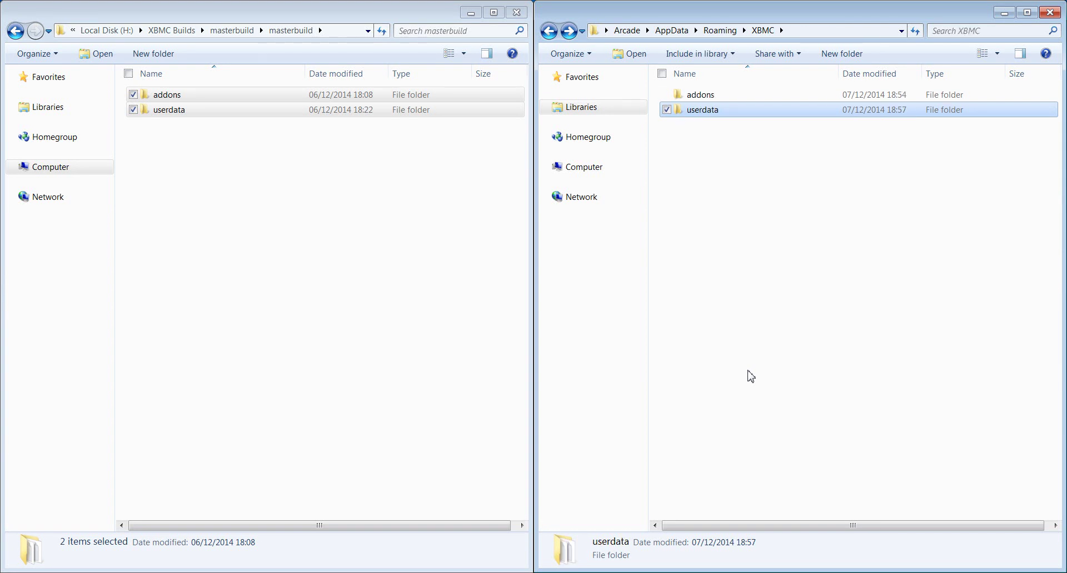
Step: Open the addons folder and delete the plugin.video.iplayer folder
{"action": "key", "text": "Up"}
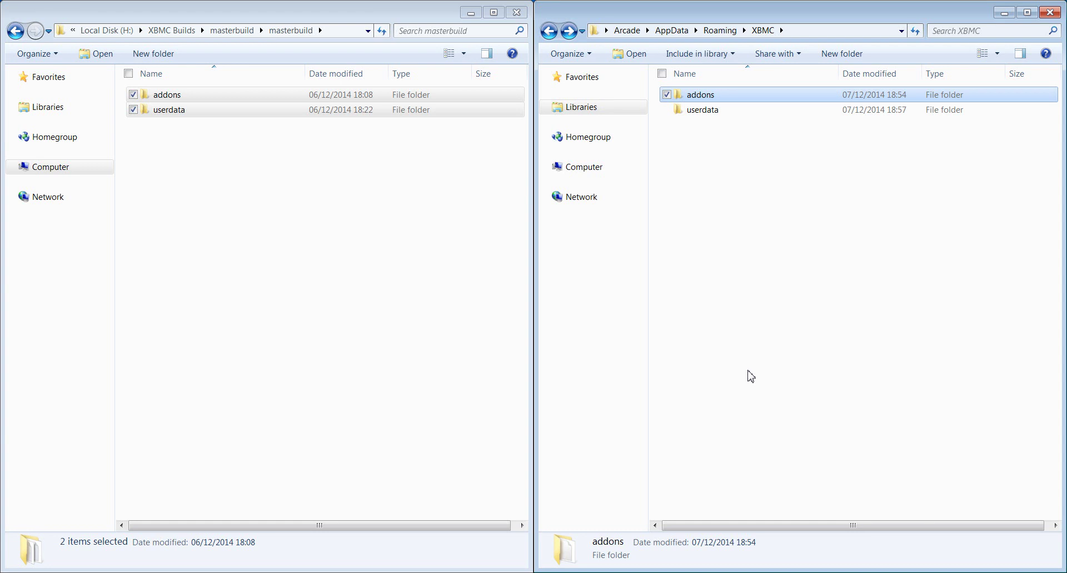
{"action": "key", "text": "Return"}
{"action": "key", "text": "Down"}
{"action": "key", "text": "Down"}
{"action": "key", "text": "Down"}
{"action": "key", "text": "Down"}
{"action": "key", "text": "Down"}
{"action": "key", "text": "Down"}
{"action": "key", "text": "Down"}
{"action": "key", "text": "Down"}
{"action": "key", "text": "Down"}
{"action": "key", "text": "Down"}
{"action": "key", "text": "Down"}
{"action": "key", "text": "Down"}
{"action": "key", "text": "Down"}
{"action": "key", "text": "Down"}
{"action": "key", "text": "Down"}
{"action": "key", "text": "Down"}
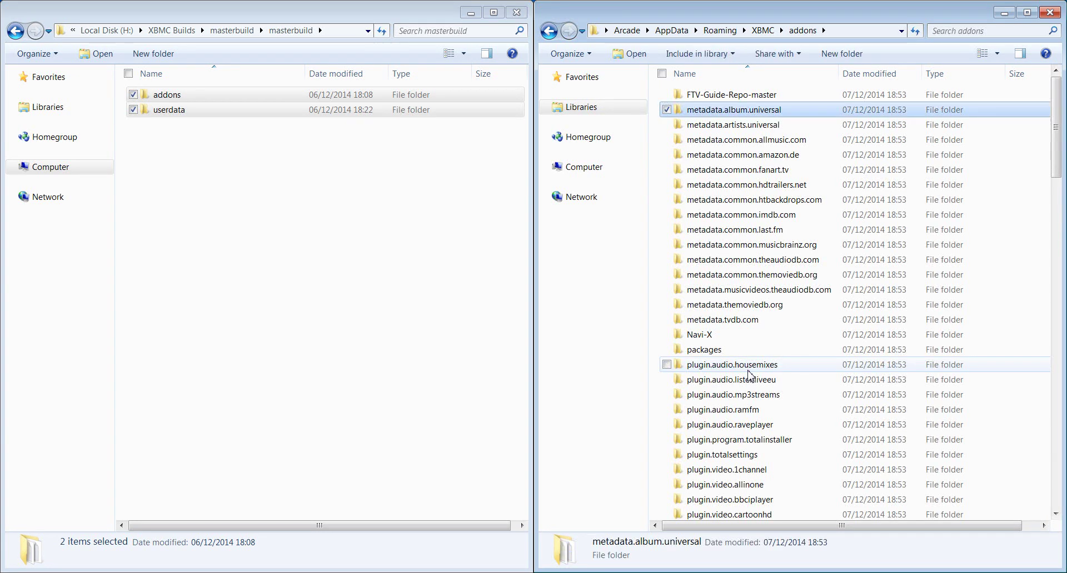
{"action": "key", "text": "Up"}
{"action": "key", "text": "Up"}
{"action": "key", "text": "Up"}
{"action": "key", "text": "Up"}
{"action": "key", "text": "Up"}
{"action": "key", "text": "Up"}
{"action": "key", "text": "Up"}
{"action": "key", "text": "Up"}
{"action": "key", "text": "Up"}
{"action": "key", "text": "Up"}
{"action": "key", "text": "Up"}
{"action": "key", "text": "Up"}
{"action": "key", "text": "Up"}
{"action": "key", "text": "Up"}
{"action": "key", "text": "Up"}
{"action": "key", "text": "Up"}
{"action": "key", "text": "Down"}
{"action": "key", "text": "Down"}
{"action": "key", "text": "Down"}
{"action": "key", "text": "Down"}
{"action": "key", "text": "Down"}
{"action": "key", "text": "Down"}
{"action": "key", "text": "Down"}
{"action": "key", "text": "Down"}
{"action": "key", "text": "Down"}
{"action": "key", "text": "Down"}
{"action": "key", "text": "Down"}
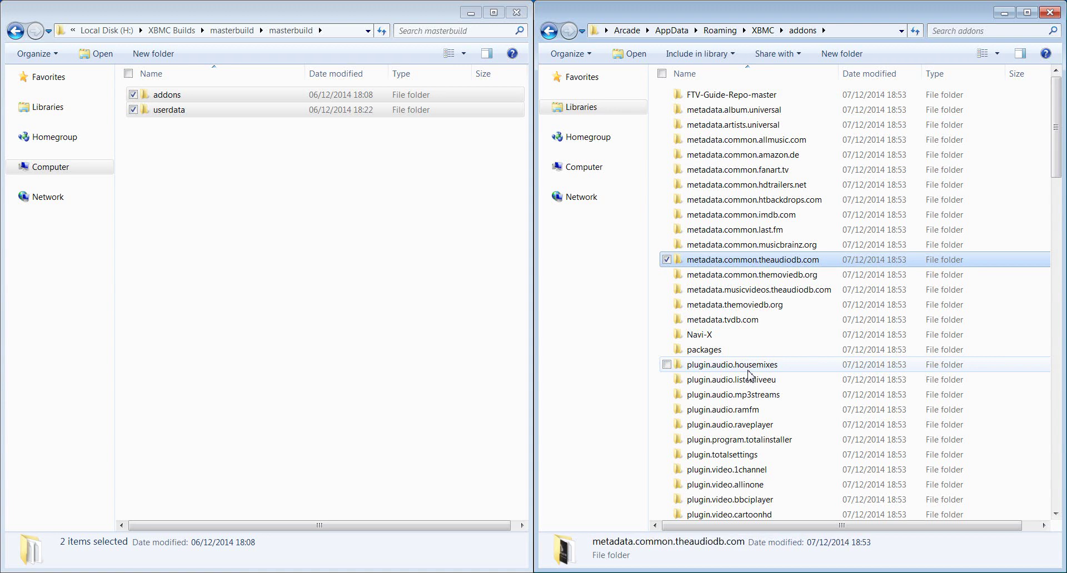
{"action": "key", "text": "Down"}
{"action": "key", "text": "Down"}
{"action": "key", "text": "Down"}
{"action": "key", "text": "Up"}
{"action": "key", "text": "Up"}
{"action": "key", "text": "Up"}
{"action": "key", "text": "Up"}
{"action": "key", "text": "Up"}
{"action": "key", "text": "Up"}
{"action": "key", "text": "Up"}
{"action": "key", "text": "Up"}
{"action": "key", "text": "Up"}
{"action": "key", "text": "Up"}
{"action": "key", "text": "Up"}
{"action": "key", "text": "Up"}
{"action": "key", "text": "Up"}
{"action": "key", "text": "Up"}
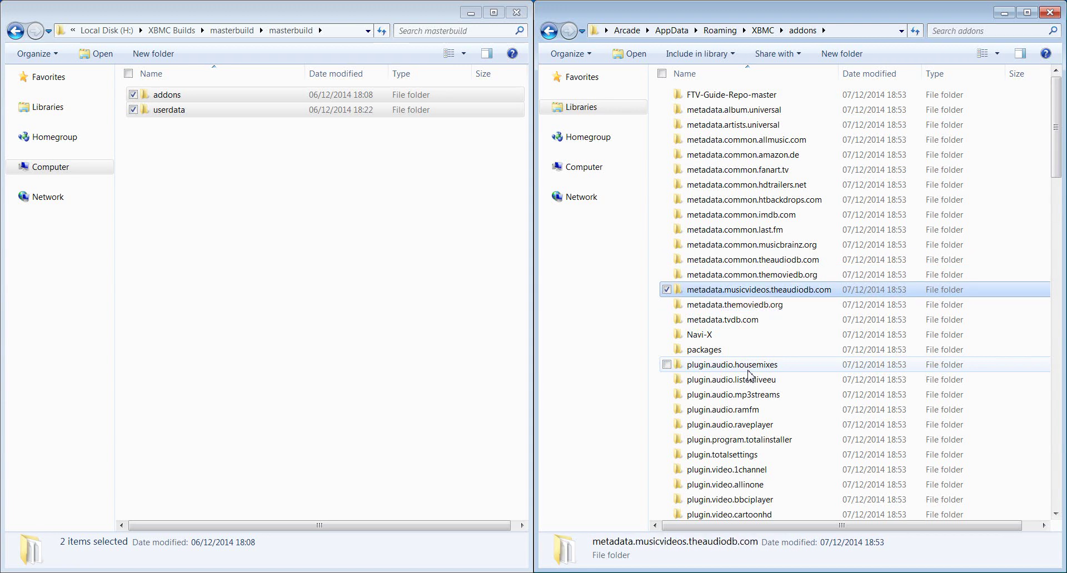
{"action": "key", "text": "Down"}
{"action": "key", "text": "Down"}
{"action": "key", "text": "Down"}
{"action": "key", "text": "Down"}
{"action": "key", "text": "Down"}
{"action": "key", "text": "Down"}
{"action": "key", "text": "Down"}
{"action": "key", "text": "Down"}
{"action": "key", "text": "Down"}
{"action": "key", "text": "Down"}
{"action": "key", "text": "Down"}
{"action": "key", "text": "Down"}
{"action": "key", "text": "Down"}
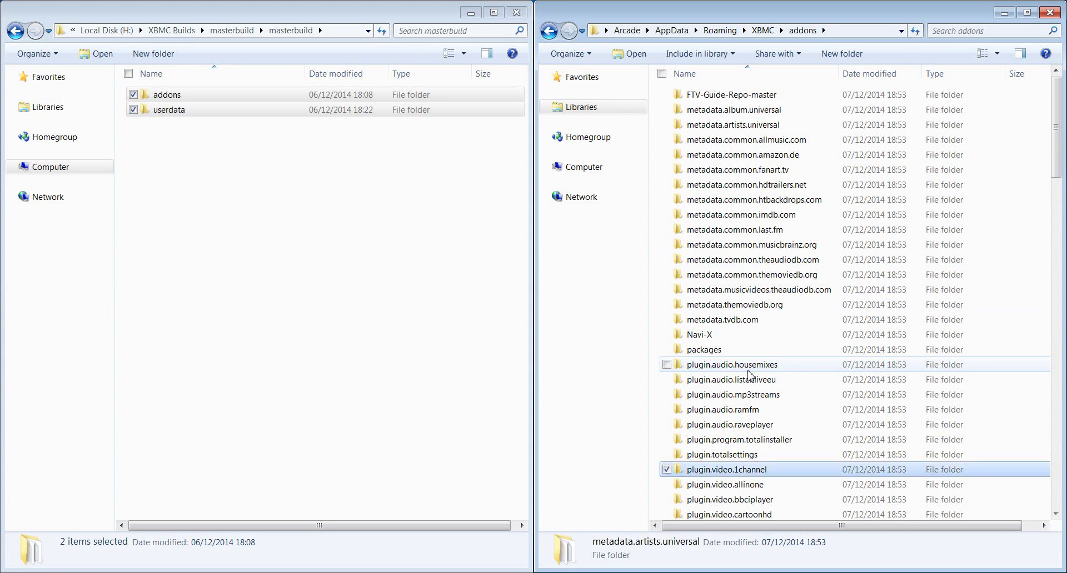
{"action": "key", "text": "Down"}
{"action": "key", "text": "Down"}
{"action": "key", "text": "Down"}
{"action": "key", "text": "Down"}
{"action": "key", "text": "Down"}
{"action": "key", "text": "Down"}
{"action": "key", "text": "Down"}
{"action": "key", "text": "Down"}
{"action": "key", "text": "Down"}
{"action": "key", "text": "Down"}
{"action": "key", "text": "Down"}
{"action": "key", "text": "Down"}
{"action": "key", "text": "Down"}
{"action": "key", "text": "Down"}
{"action": "key", "text": "Down"}
{"action": "key", "text": "Down"}
{"action": "key", "text": "Down"}
{"action": "key", "text": "Down"}
{"action": "key", "text": "Down"}
{"action": "key", "text": "Down"}
{"action": "key", "text": "Up"}
{"action": "key", "text": "Up"}
{"action": "key", "text": "Up"}
{"action": "key", "text": "Up"}
{"action": "key", "text": "Down"}
{"action": "key", "text": "Down"}
{"action": "key", "text": "Down"}
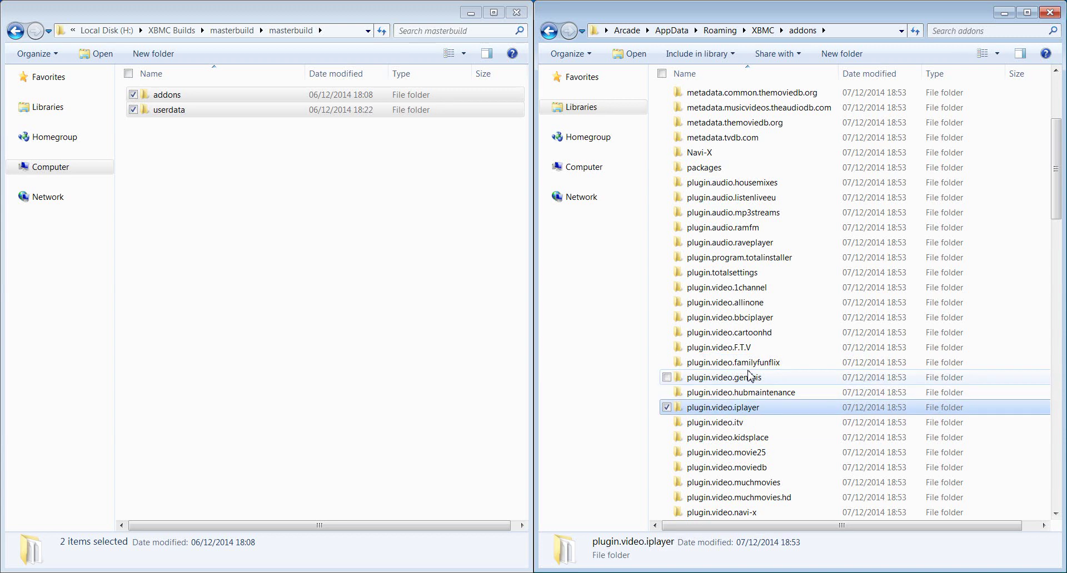
{"action": "key", "text": "Delete"}
{"action": "key", "text": "Return"}
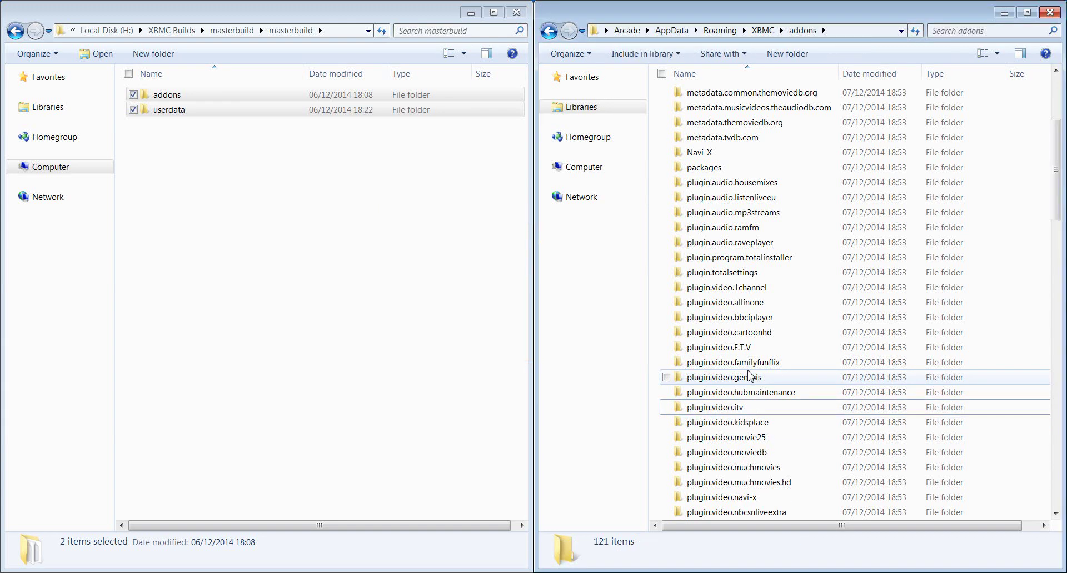
Step: Delete the plugin.video.movie25 addon folder
{"action": "key", "text": "Up"}
{"action": "key", "text": "Up"}
{"action": "key", "text": "Up"}
{"action": "key", "text": "Up"}
{"action": "key", "text": "Up"}
{"action": "key", "text": "Up"}
{"action": "key", "text": "Up"}
{"action": "key", "text": "Up"}
{"action": "key", "text": "Up"}
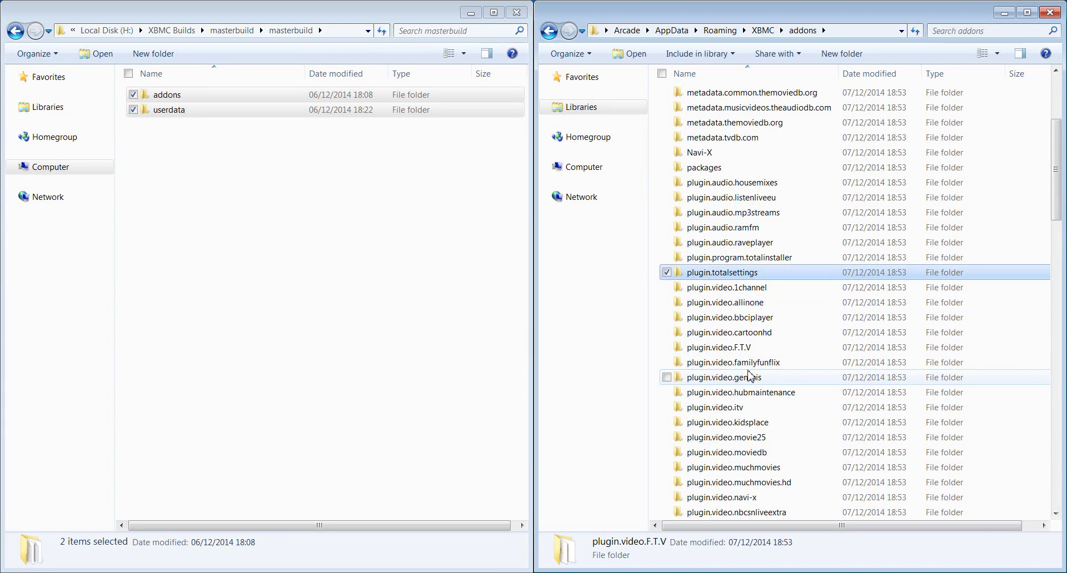
{"action": "key", "text": "Down"}
{"action": "key", "text": "Up"}
{"action": "key", "text": "Up"}
{"action": "key", "text": "Up"}
{"action": "key", "text": "Up"}
{"action": "key", "text": "Down"}
{"action": "key", "text": "Down"}
{"action": "key", "text": "Down"}
{"action": "key", "text": "Down"}
{"action": "key", "text": "Down"}
{"action": "key", "text": "Down"}
{"action": "key", "text": "Down"}
{"action": "key", "text": "Down"}
{"action": "key", "text": "Down"}
{"action": "key", "text": "Down"}
{"action": "key", "text": "Down"}
{"action": "key", "text": "Down"}
{"action": "key", "text": "Down"}
{"action": "key", "text": "Down"}
{"action": "key", "text": "Down"}
{"action": "key", "text": "Down"}
{"action": "key", "text": "Down"}
{"action": "key", "text": "Down"}
{"action": "key", "text": "Down"}
{"action": "key", "text": "Down"}
{"action": "key", "text": "Down"}
{"action": "key", "text": "Up"}
{"action": "key", "text": "Up"}
{"action": "key", "text": "Up"}
{"action": "key", "text": "Up"}
{"action": "key", "text": "Up"}
{"action": "key", "text": "Up"}
{"action": "key", "text": "Up"}
{"action": "key", "text": "Up"}
{"action": "key", "text": "Down"}
{"action": "key", "text": "Down"}
{"action": "key", "text": "Down"}
{"action": "key", "text": "Up"}
{"action": "key", "text": "Up"}
{"action": "key", "text": "Up"}
{"action": "key", "text": "Up"}
{"action": "key", "text": "Up"}
{"action": "key", "text": "Up"}
{"action": "key", "text": "Up"}
{"action": "key", "text": "Up"}
{"action": "key", "text": "Up"}
{"action": "key", "text": "Up"}
{"action": "key", "text": "Up"}
{"action": "key", "text": "Up"}
{"action": "key", "text": "Up"}
{"action": "key", "text": "Up"}
{"action": "key", "text": "Up"}
{"action": "key", "text": "Up"}
{"action": "key", "text": "Up"}
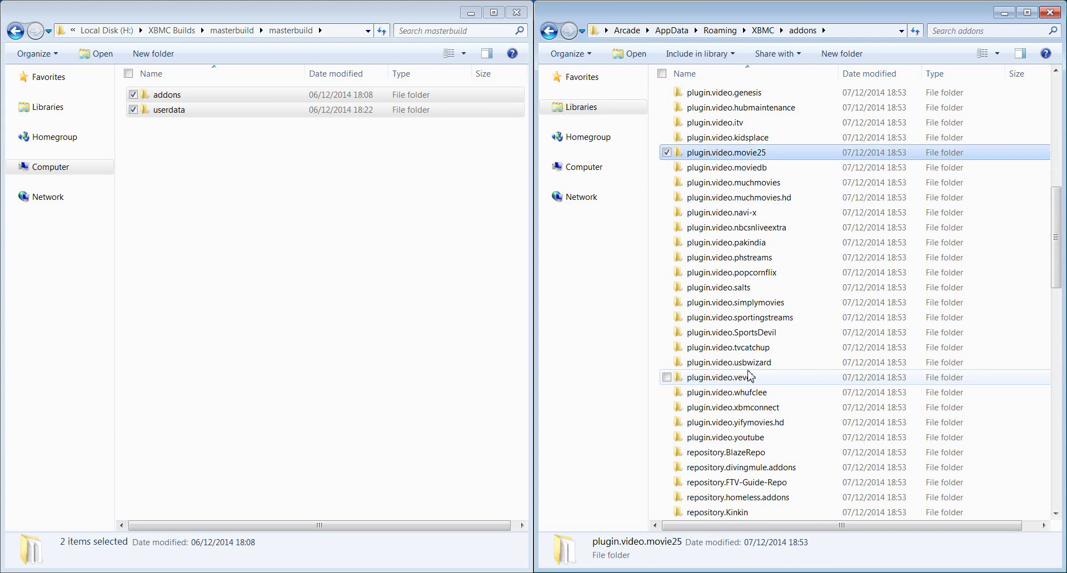
{"action": "key", "text": "Delete"}
{"action": "key", "text": "Return"}
Step: Delete the repository.homeless.addons and repository.mash2k3 folders
{"action": "key", "text": "Down"}
{"action": "key", "text": "Down"}
{"action": "key", "text": "Down"}
{"action": "key", "text": "Down"}
{"action": "key", "text": "Down"}
{"action": "key", "text": "Down"}
{"action": "key", "text": "Down"}
{"action": "key", "text": "Down"}
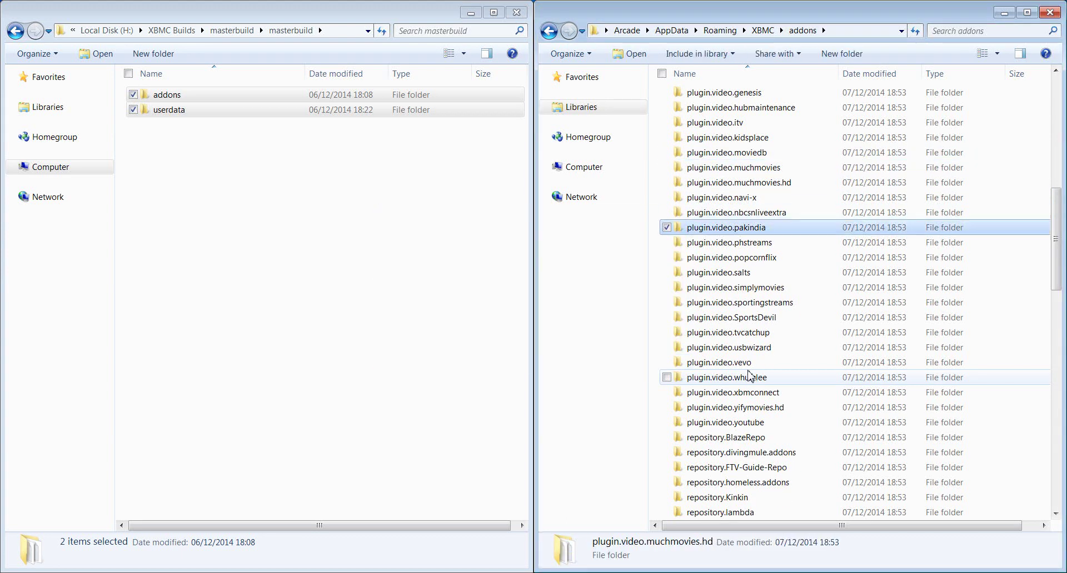
{"action": "key", "text": "Down"}
{"action": "key", "text": "Down"}
{"action": "key", "text": "Down"}
{"action": "key", "text": "Down"}
{"action": "key", "text": "Down"}
{"action": "key", "text": "Down"}
{"action": "key", "text": "Down"}
{"action": "key", "text": "Down"}
{"action": "key", "text": "Down"}
{"action": "key", "text": "Down"}
{"action": "key", "text": "Down"}
{"action": "key", "text": "Down"}
{"action": "key", "text": "Down"}
{"action": "key", "text": "Down"}
{"action": "key", "text": "Delete"}
{"action": "key", "text": "Return"}
{"action": "key", "text": "Down"}
{"action": "key", "text": "Down"}
{"action": "key", "text": "Down"}
{"action": "key", "text": "Down"}
{"action": "key", "text": "Up"}
{"action": "key", "text": "Up"}
{"action": "key", "text": "Up"}
Step: Delete the .DS_Store file and the weather.wunderground folder
{"action": "key", "text": "Down"}
{"action": "key", "text": "Delete"}
{"action": "key", "text": "Return"}
{"action": "key", "text": "Down"}
{"action": "key", "text": "Down"}
{"action": "key", "text": "Down"}
{"action": "key", "text": "Down"}
{"action": "key", "text": "Down"}
{"action": "key", "text": "Down"}
{"action": "key", "text": "Down"}
{"action": "key", "text": "Down"}
{"action": "key", "text": "Down"}
{"action": "key", "text": "Down"}
{"action": "key", "text": "Down"}
{"action": "key", "text": "Down"}
{"action": "key", "text": "Down"}
{"action": "key", "text": "Down"}
{"action": "key", "text": "Down"}
{"action": "key", "text": "Down"}
{"action": "key", "text": "Down"}
{"action": "key", "text": "Down"}
{"action": "key", "text": "Down"}
{"action": "key", "text": "Down"}
{"action": "key", "text": "Down"}
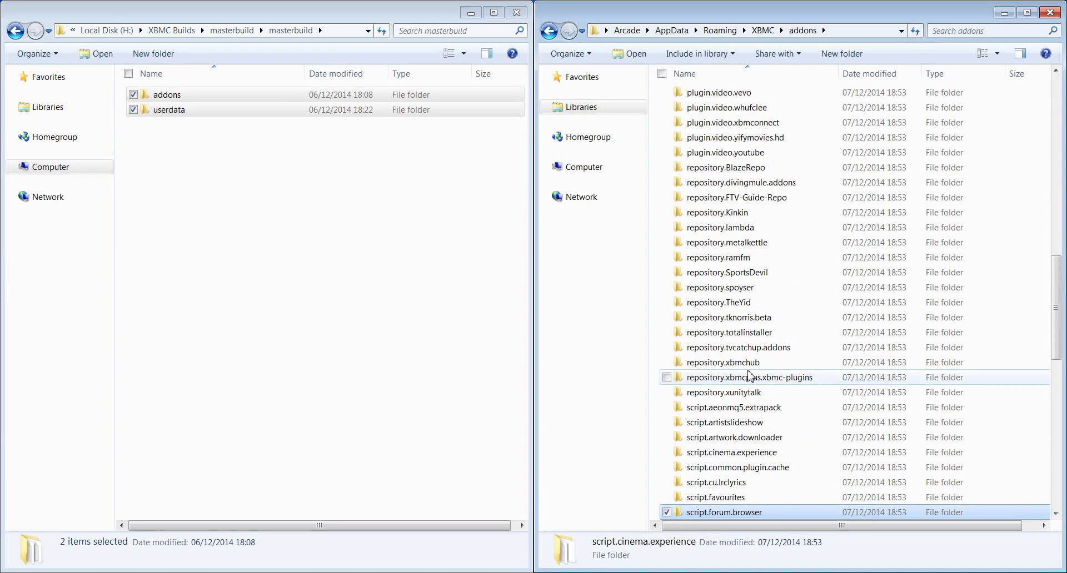
{"action": "key", "text": "Down"}
{"action": "key", "text": "Down"}
{"action": "key", "text": "Down"}
{"action": "key", "text": "Down"}
{"action": "key", "text": "Down"}
{"action": "key", "text": "Down"}
{"action": "key", "text": "Down"}
{"action": "key", "text": "Down"}
{"action": "key", "text": "Down"}
{"action": "key", "text": "Down"}
{"action": "key", "text": "Down"}
{"action": "key", "text": "Down"}
{"action": "key", "text": "Down"}
{"action": "key", "text": "Down"}
{"action": "key", "text": "Down"}
{"action": "key", "text": "Down"}
{"action": "key", "text": "Down"}
{"action": "key", "text": "Down"}
{"action": "key", "text": "Down"}
{"action": "key", "text": "Down"}
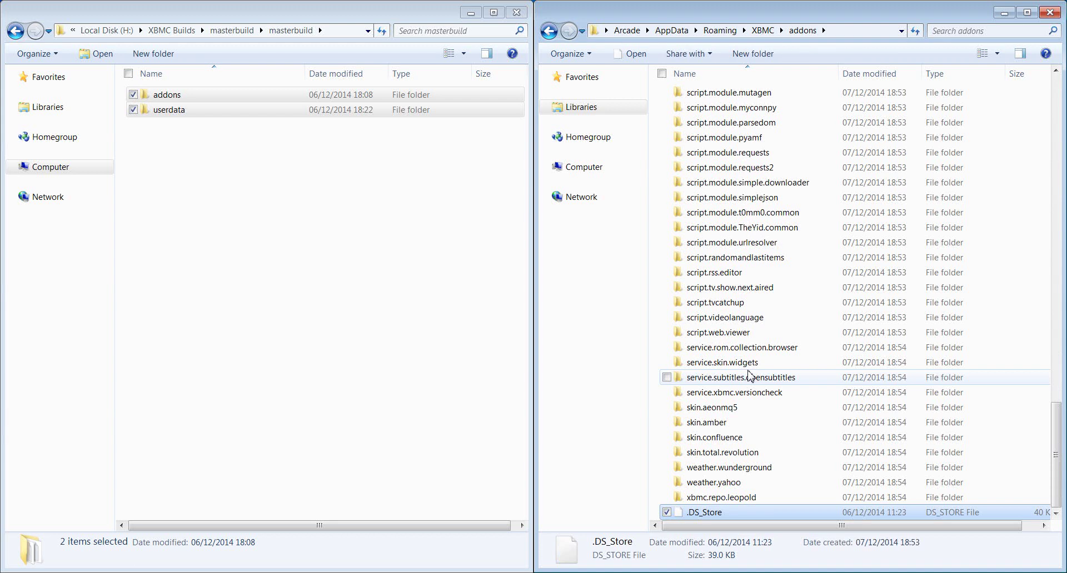
{"action": "key", "text": "Delete"}
{"action": "key", "text": "Return"}
{"action": "key", "text": "Up"}
{"action": "key", "text": "Up"}
{"action": "key", "text": "Up"}
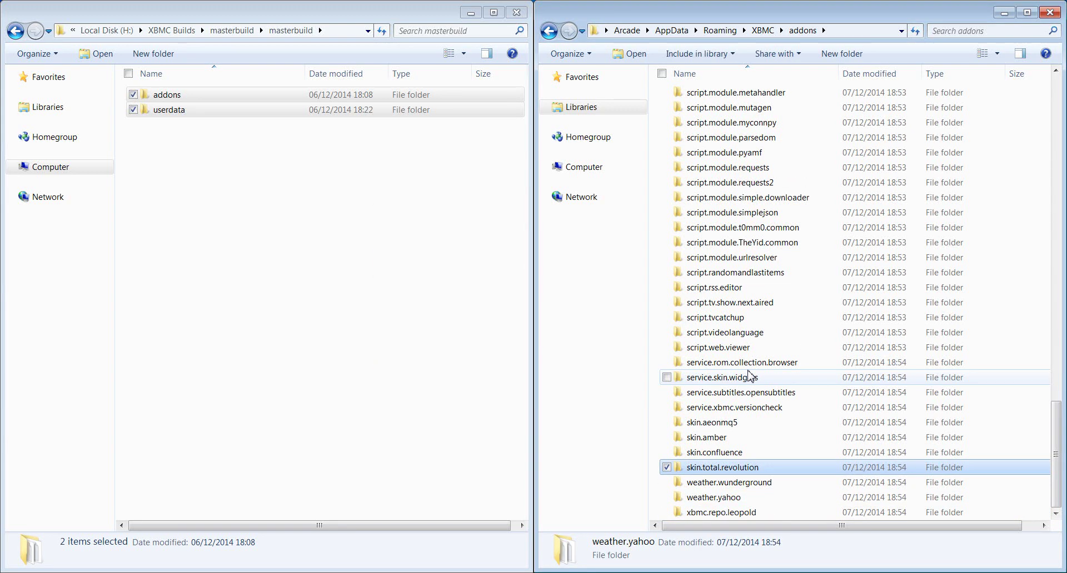
{"action": "key", "text": "Down"}
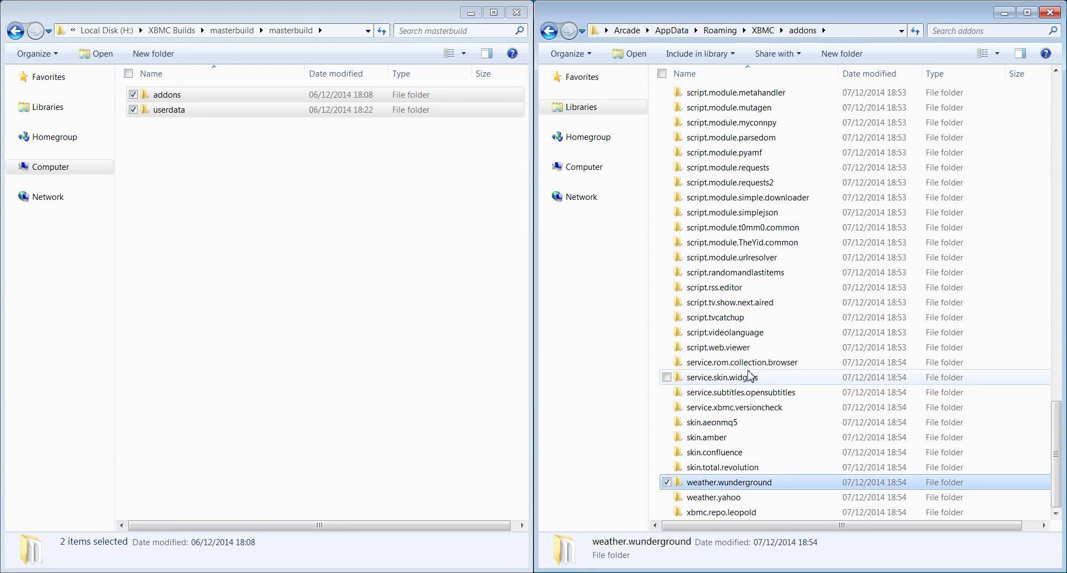
{"action": "key", "text": "Delete"}
{"action": "key", "text": "Return"}
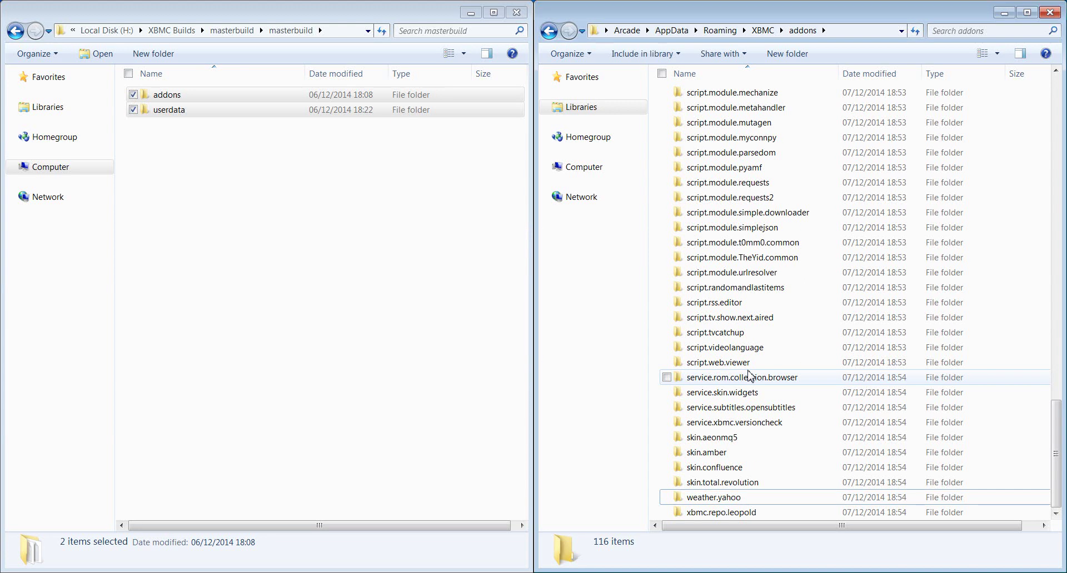
Step: Select skin.amber, skin.confluence and skin.total.revolution together and delete them, keeping skin.aeonmq5
{"action": "key", "text": "Up"}
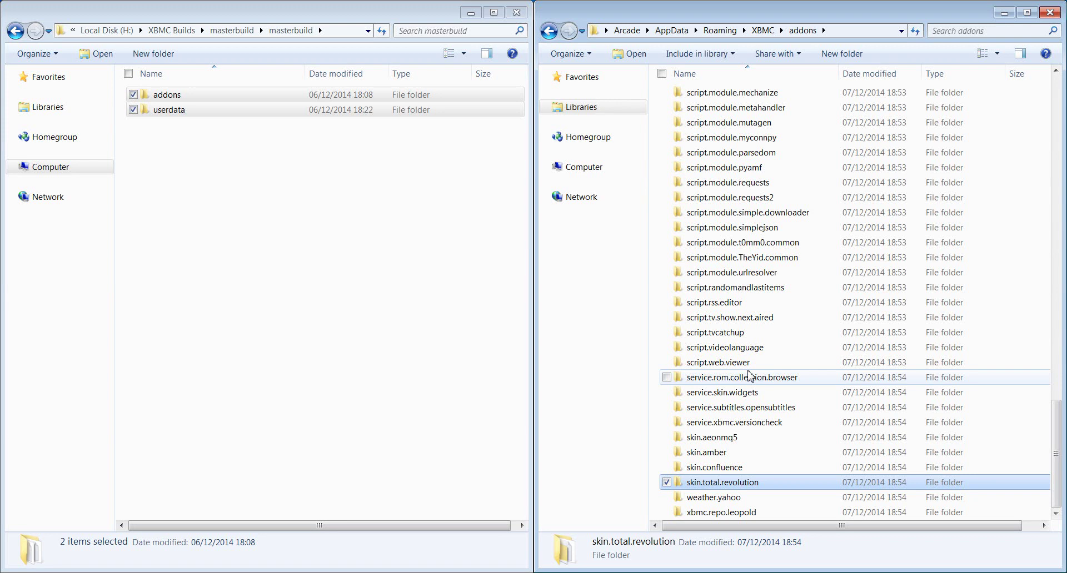
{"action": "key", "text": "Up"}
{"action": "key", "text": "Up"}
{"action": "key", "text": "Up"}
{"action": "key", "text": "Up"}
{"action": "key", "text": "Down"}
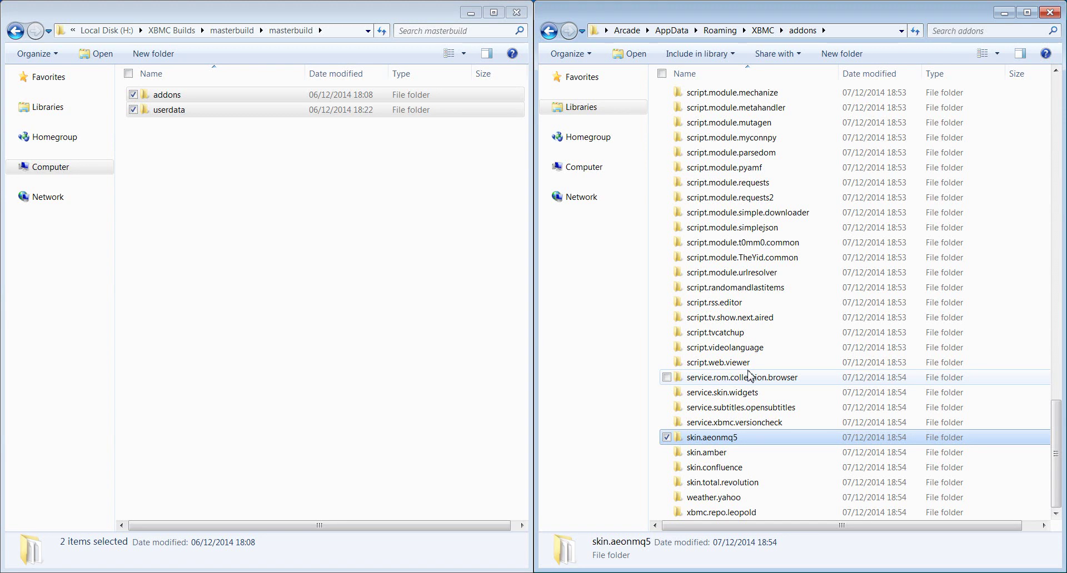
{"action": "key", "text": "Down"}
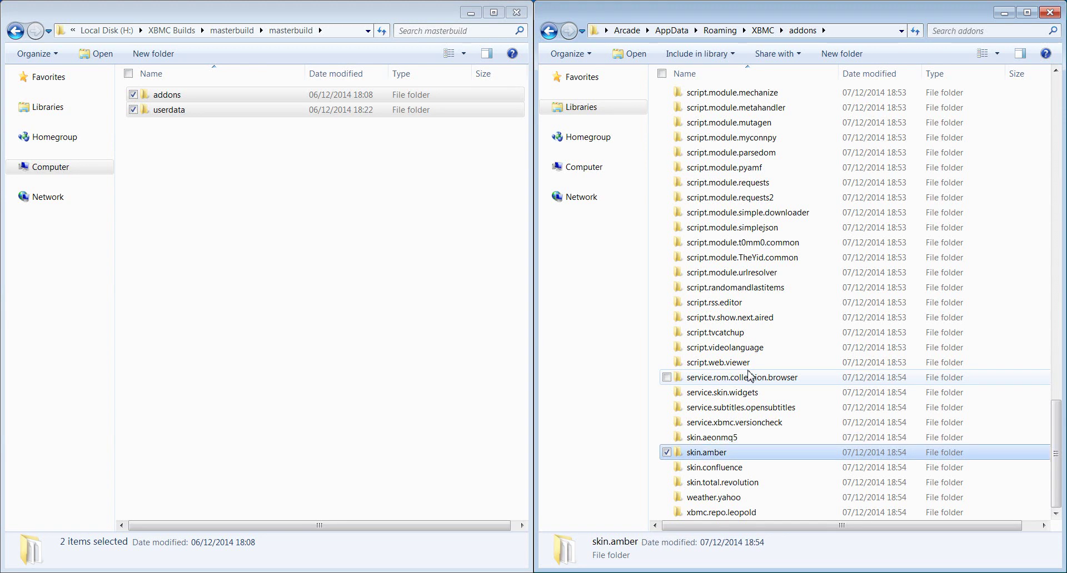
{"action": "key", "text": "shift+Down"}
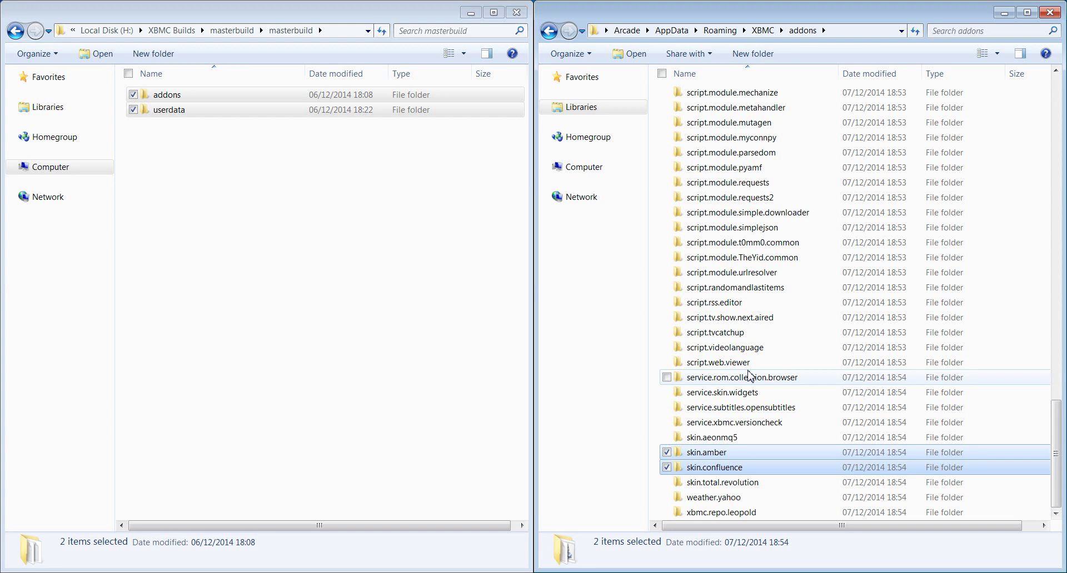
{"action": "key", "text": "shift+Down"}
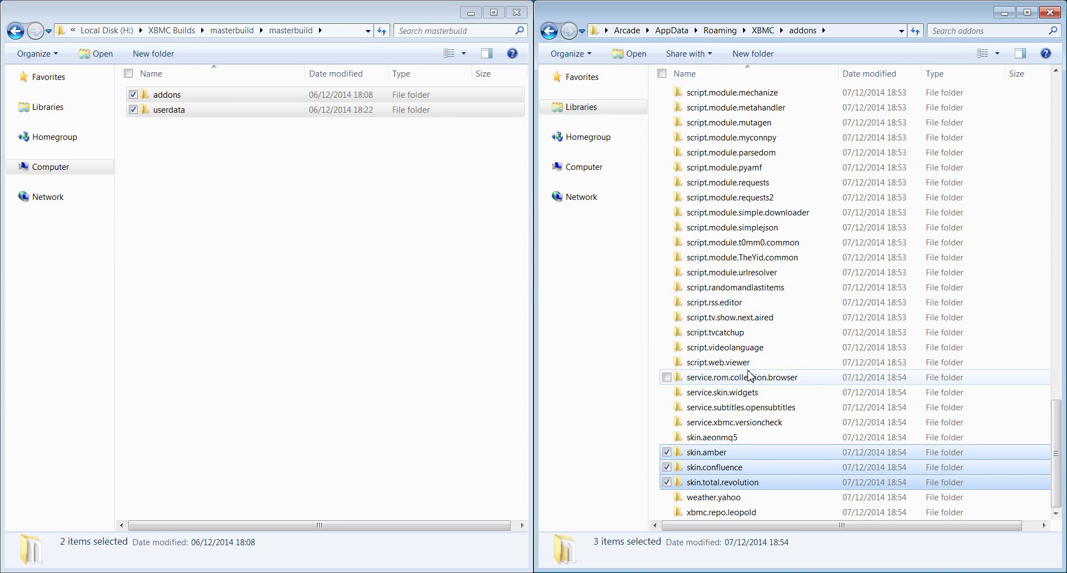
{"action": "key", "text": "Delete"}
{"action": "key", "text": "Return"}
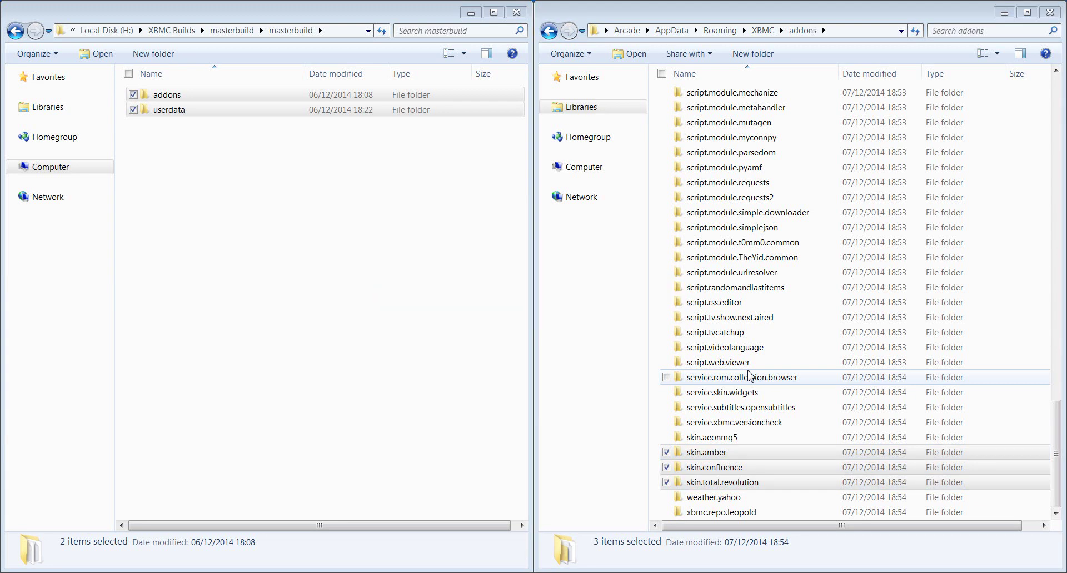
{"action": "key", "text": "Up"}
{"action": "key", "text": "Up"}
{"action": "key", "text": "Up"}
{"action": "key", "text": "Up"}
{"action": "key", "text": "Up"}
{"action": "key", "text": "Up"}
{"action": "key", "text": "Up"}
{"action": "key", "text": "Up"}
{"action": "key", "text": "Up"}
{"action": "key", "text": "Up"}
{"action": "key", "text": "Up"}
{"action": "key", "text": "Up"}
{"action": "key", "text": "Up"}
{"action": "key", "text": "Up"}
{"action": "key", "text": "Up"}
{"action": "key", "text": "Up"}
{"action": "key", "text": "Up"}
{"action": "key", "text": "Up"}
{"action": "key", "text": "Up"}
{"action": "key", "text": "Up"}
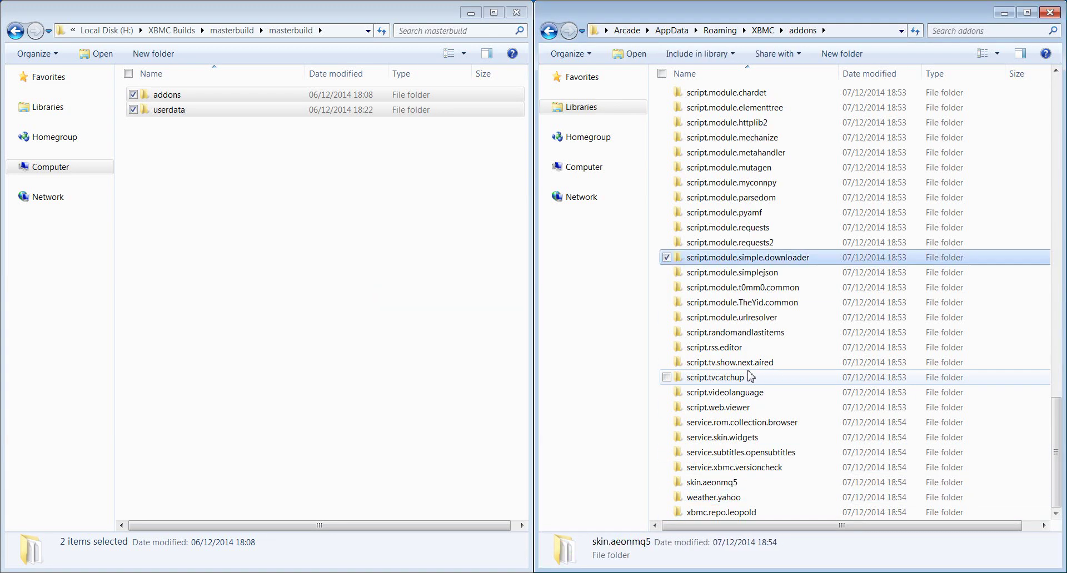
{"action": "key", "text": "Up"}
{"action": "key", "text": "Up"}
{"action": "key", "text": "Up"}
{"action": "key", "text": "Up"}
{"action": "key", "text": "Up"}
{"action": "key", "text": "Up"}
{"action": "key", "text": "Up"}
{"action": "key", "text": "Up"}
{"action": "key", "text": "Up"}
{"action": "key", "text": "Up"}
{"action": "key", "text": "Up"}
{"action": "key", "text": "Up"}
{"action": "key", "text": "Up"}
{"action": "key", "text": "Up"}
{"action": "key", "text": "Up"}
{"action": "key", "text": "Up"}
{"action": "key", "text": "Up"}
{"action": "key", "text": "Up"}
{"action": "key", "text": "Up"}
{"action": "key", "text": "Up"}
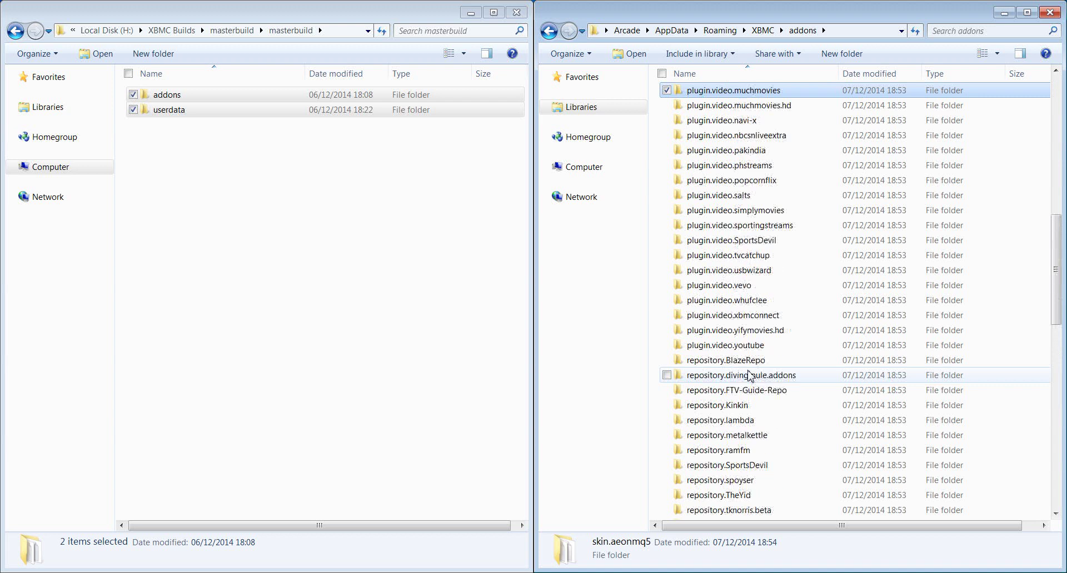
{"action": "key", "text": "Up"}
{"action": "key", "text": "Up"}
{"action": "key", "text": "Up"}
{"action": "key", "text": "Down"}
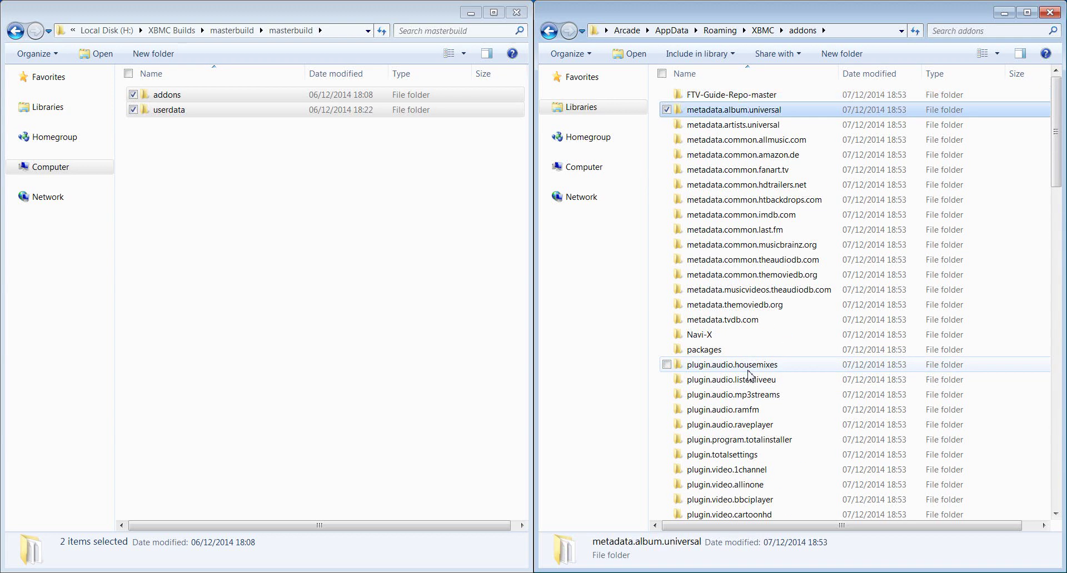
{"action": "key", "text": "Down"}
{"action": "key", "text": "Down"}
{"action": "key", "text": "Down"}
{"action": "key", "text": "Down"}
{"action": "key", "text": "Down"}
{"action": "key", "text": "Down"}
{"action": "key", "text": "Down"}
{"action": "key", "text": "Down"}
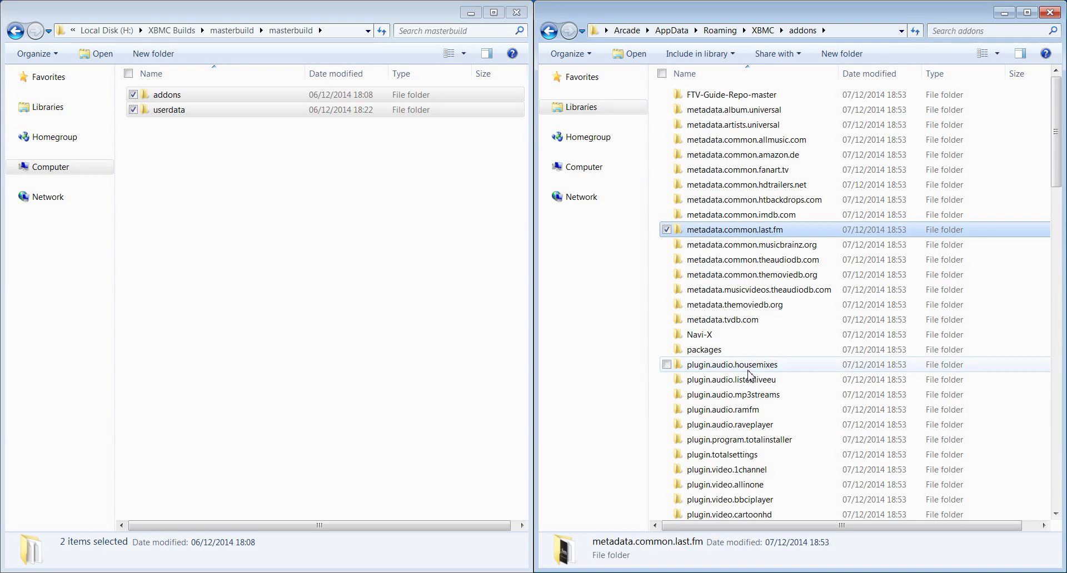
{"action": "key", "text": "Down"}
{"action": "key", "text": "Down"}
{"action": "key", "text": "Down"}
{"action": "key", "text": "Down"}
{"action": "key", "text": "Down"}
{"action": "key", "text": "Down"}
{"action": "key", "text": "Down"}
{"action": "key", "text": "Down"}
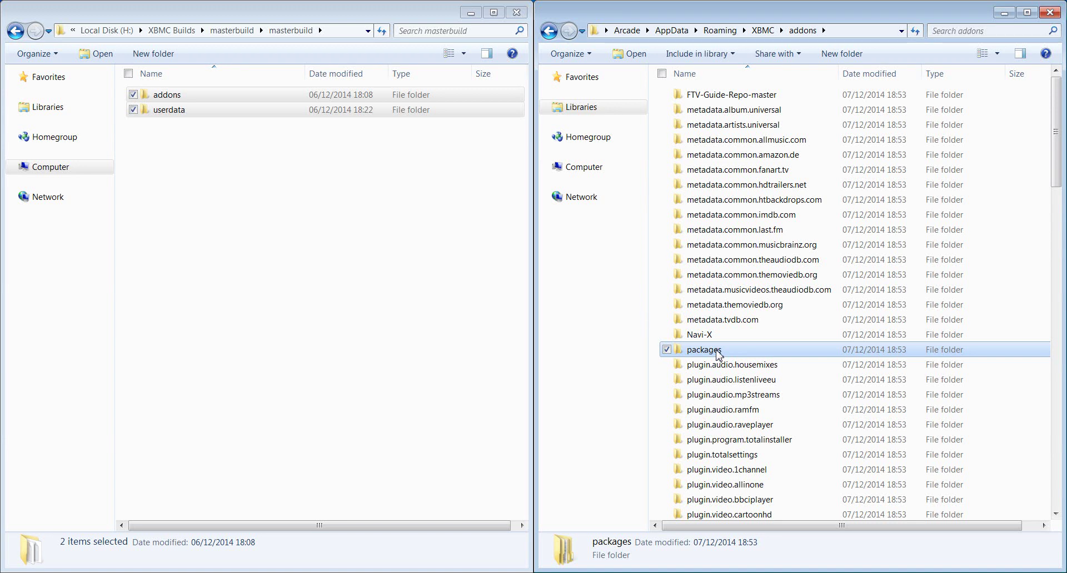
{"action": "double_click", "coordinate": [716, 351]}
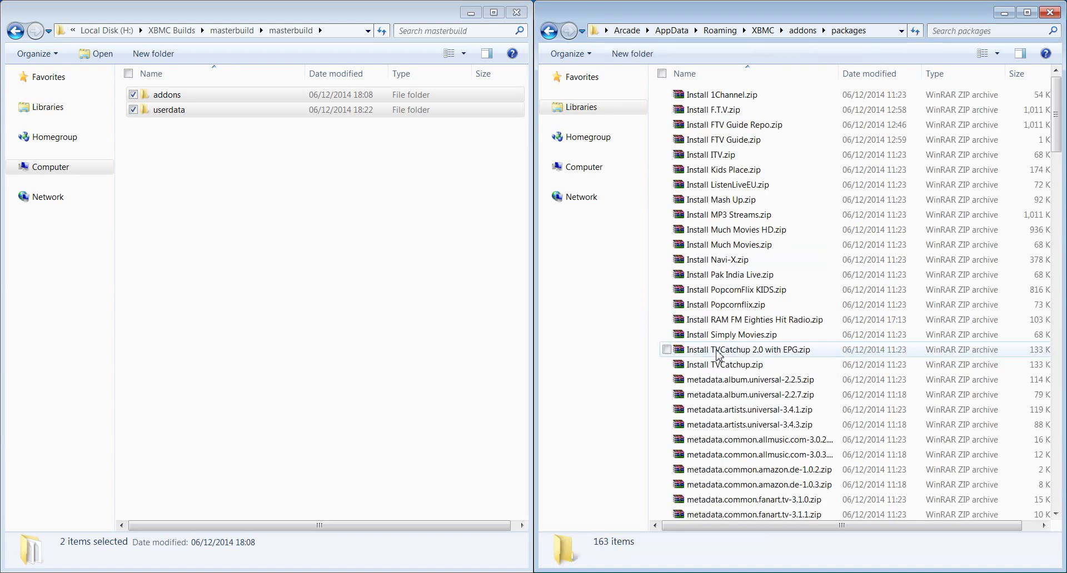
{"action": "left_click", "coordinate": [751, 304]}
{"action": "scroll", "coordinate": [752, 303], "scroll_direction": "down", "scroll_amount": 9}
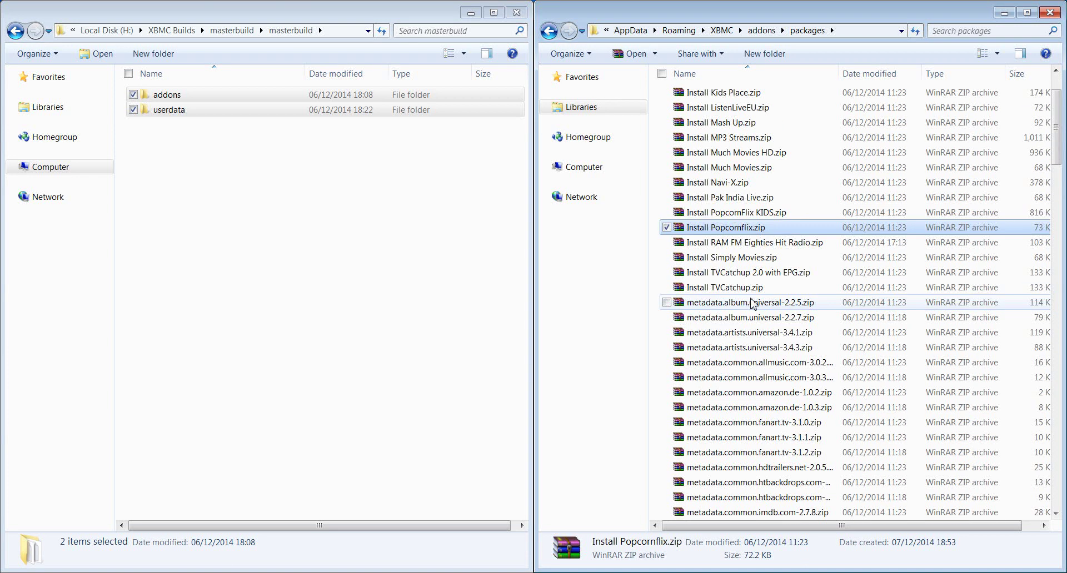
Step: Back in the addons folder, delete the packages folder
{"action": "key", "text": "BackSpace"}
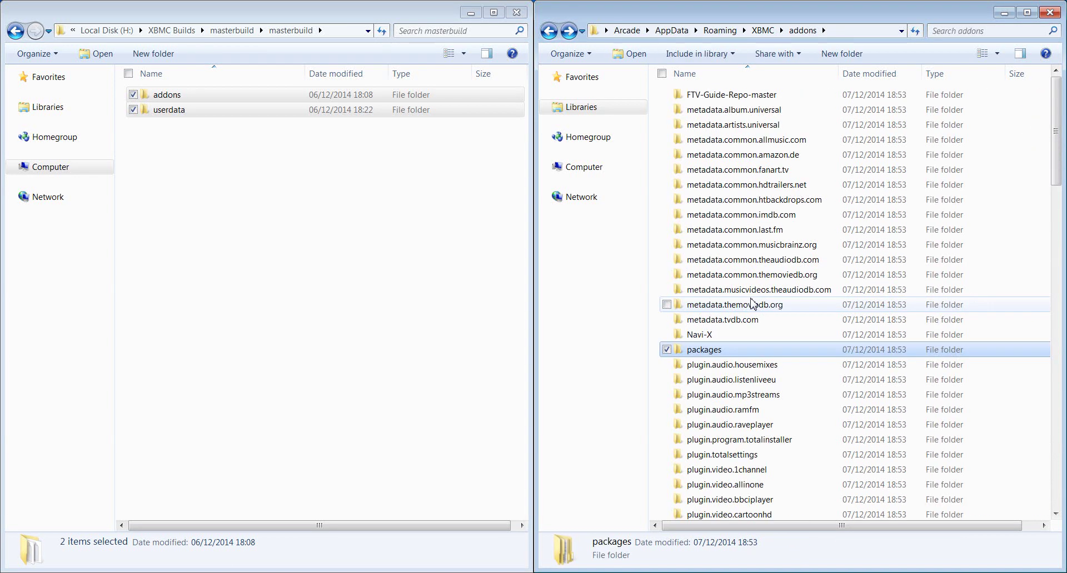
{"action": "key", "text": "Up"}
{"action": "key", "text": "Down"}
{"action": "key", "text": "Delete"}
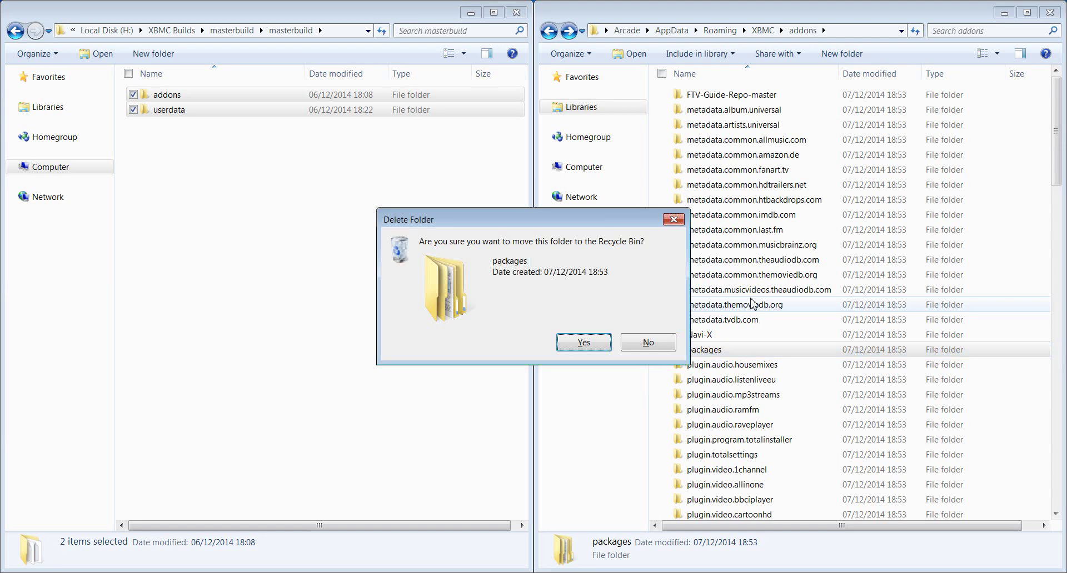
{"action": "key", "text": "Return"}
Step: Go up from addons to the parent XBMC folder
{"action": "key", "text": "Up"}
{"action": "key", "text": "Up"}
{"action": "key", "text": "Up"}
{"action": "key", "text": "Up"}
{"action": "key", "text": "Up"}
{"action": "key", "text": "Up"}
{"action": "key", "text": "Up"}
{"action": "key", "text": "Up"}
{"action": "key", "text": "Up"}
{"action": "key", "text": "Up"}
{"action": "key", "text": "Up"}
{"action": "key", "text": "Up"}
{"action": "key", "text": "Up"}
{"action": "key", "text": "Up"}
{"action": "key", "text": "Up"}
{"action": "key", "text": "Up"}
{"action": "key", "text": "Up"}
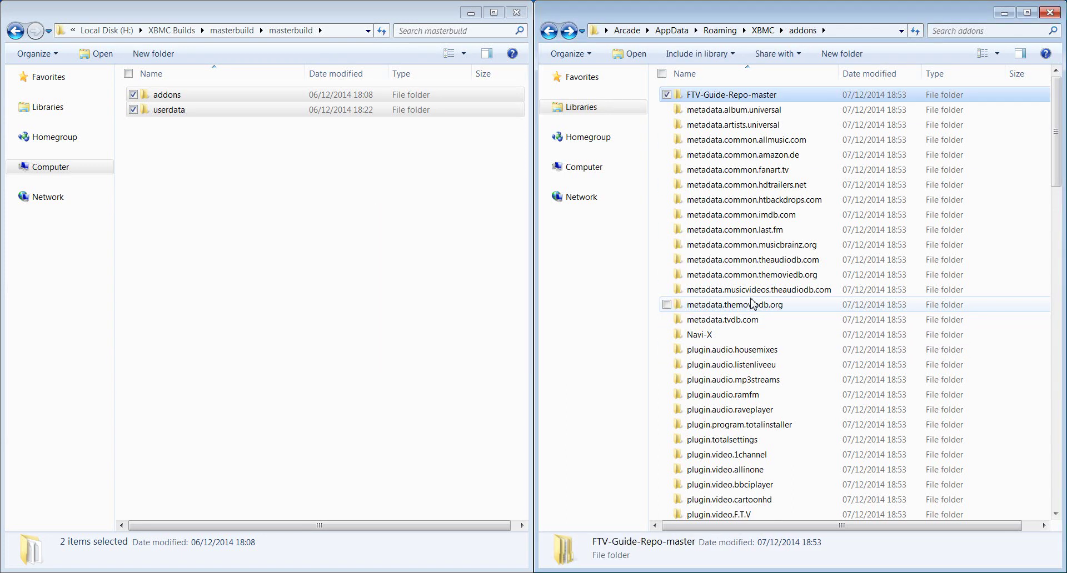
{"action": "key", "text": "Down"}
{"action": "key", "text": "Down"}
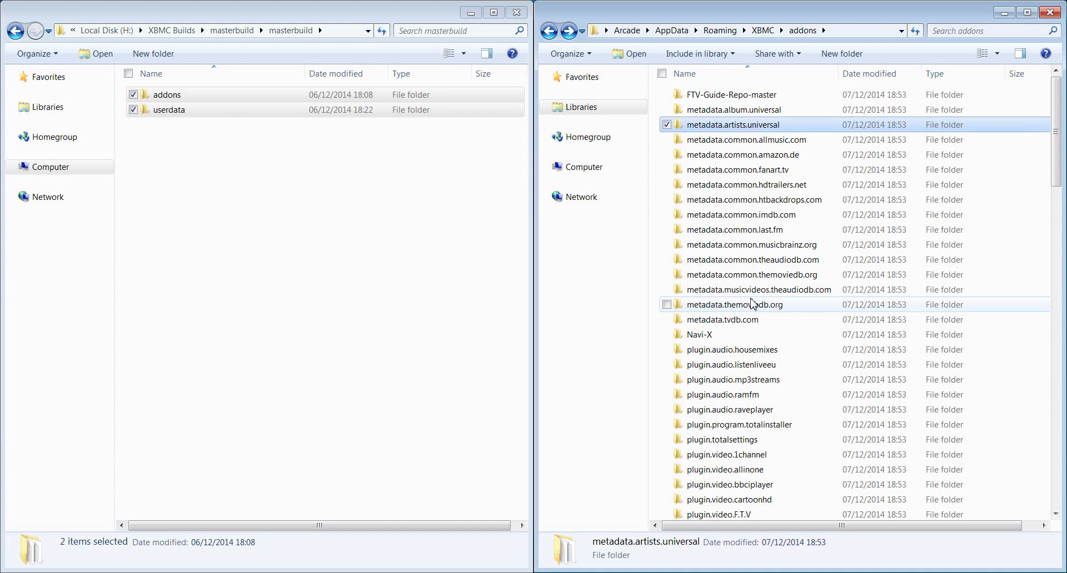
{"action": "key", "text": "Up"}
{"action": "key", "text": "Up"}
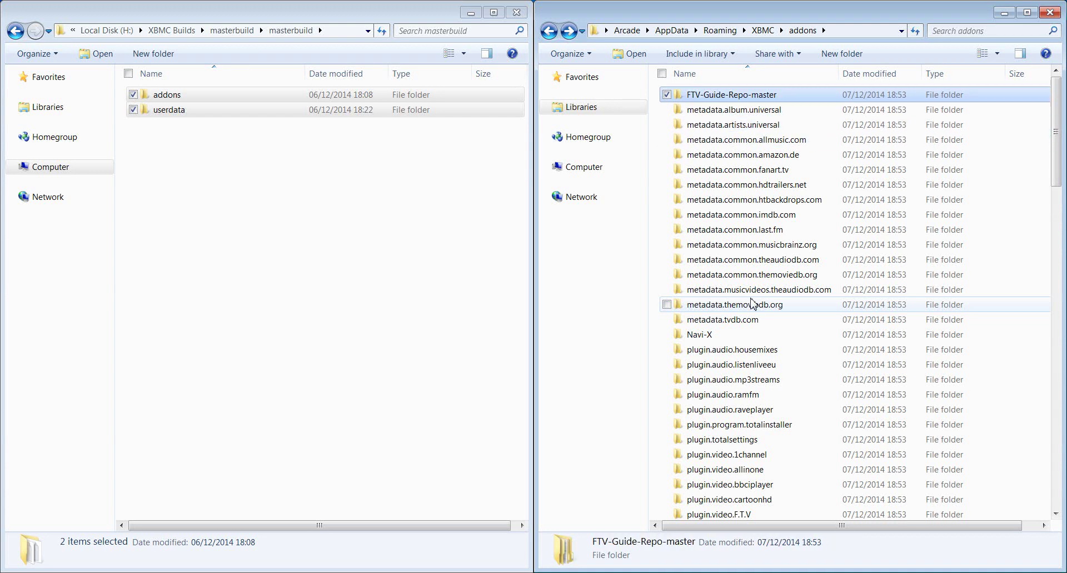
{"action": "key", "text": "BackSpace"}
{"action": "key", "text": "Down"}
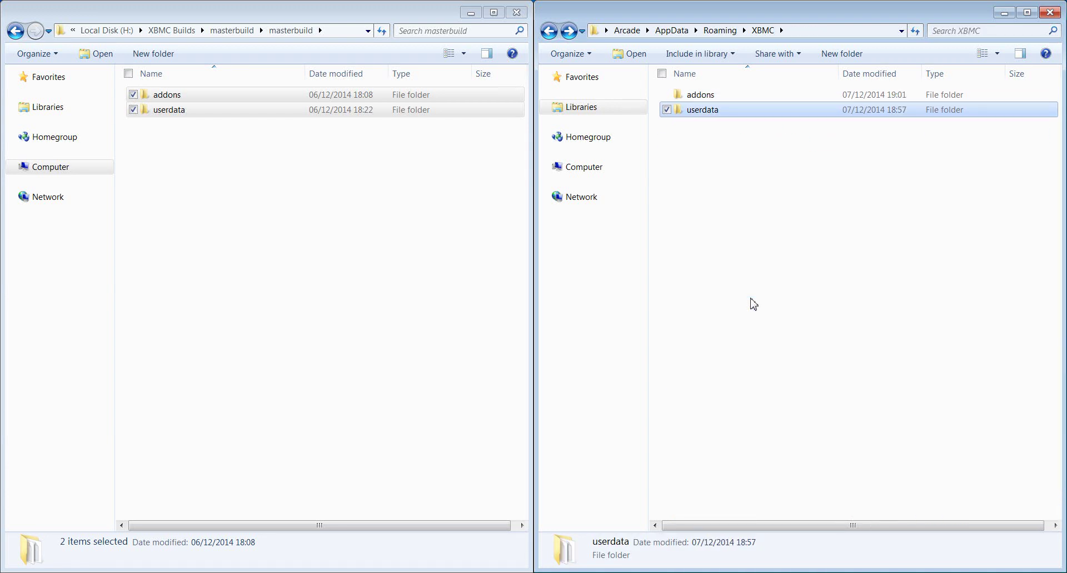
{"action": "key", "text": "Up"}
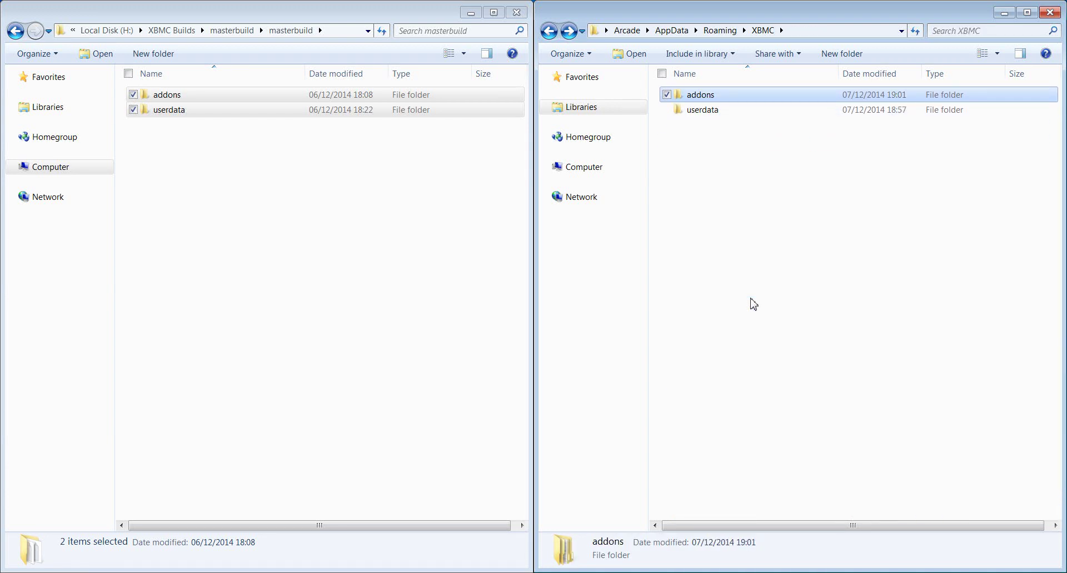